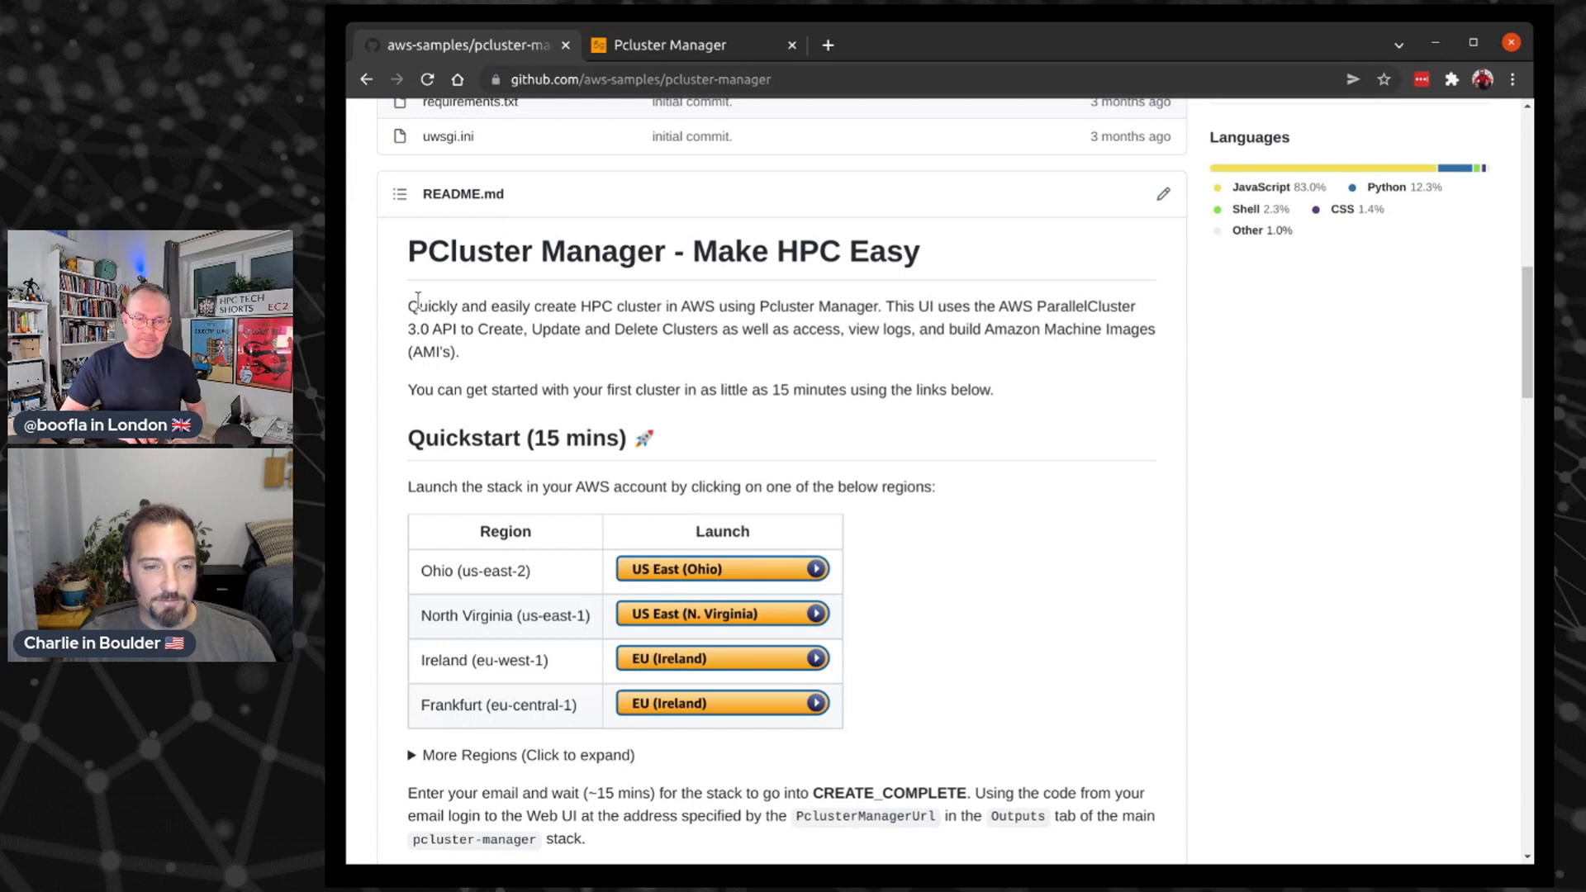
Launch the PCluster Manager stack for the Ohio (us-east-2) region from the README's Quickstart table
scroll(418, 299, down, 3)
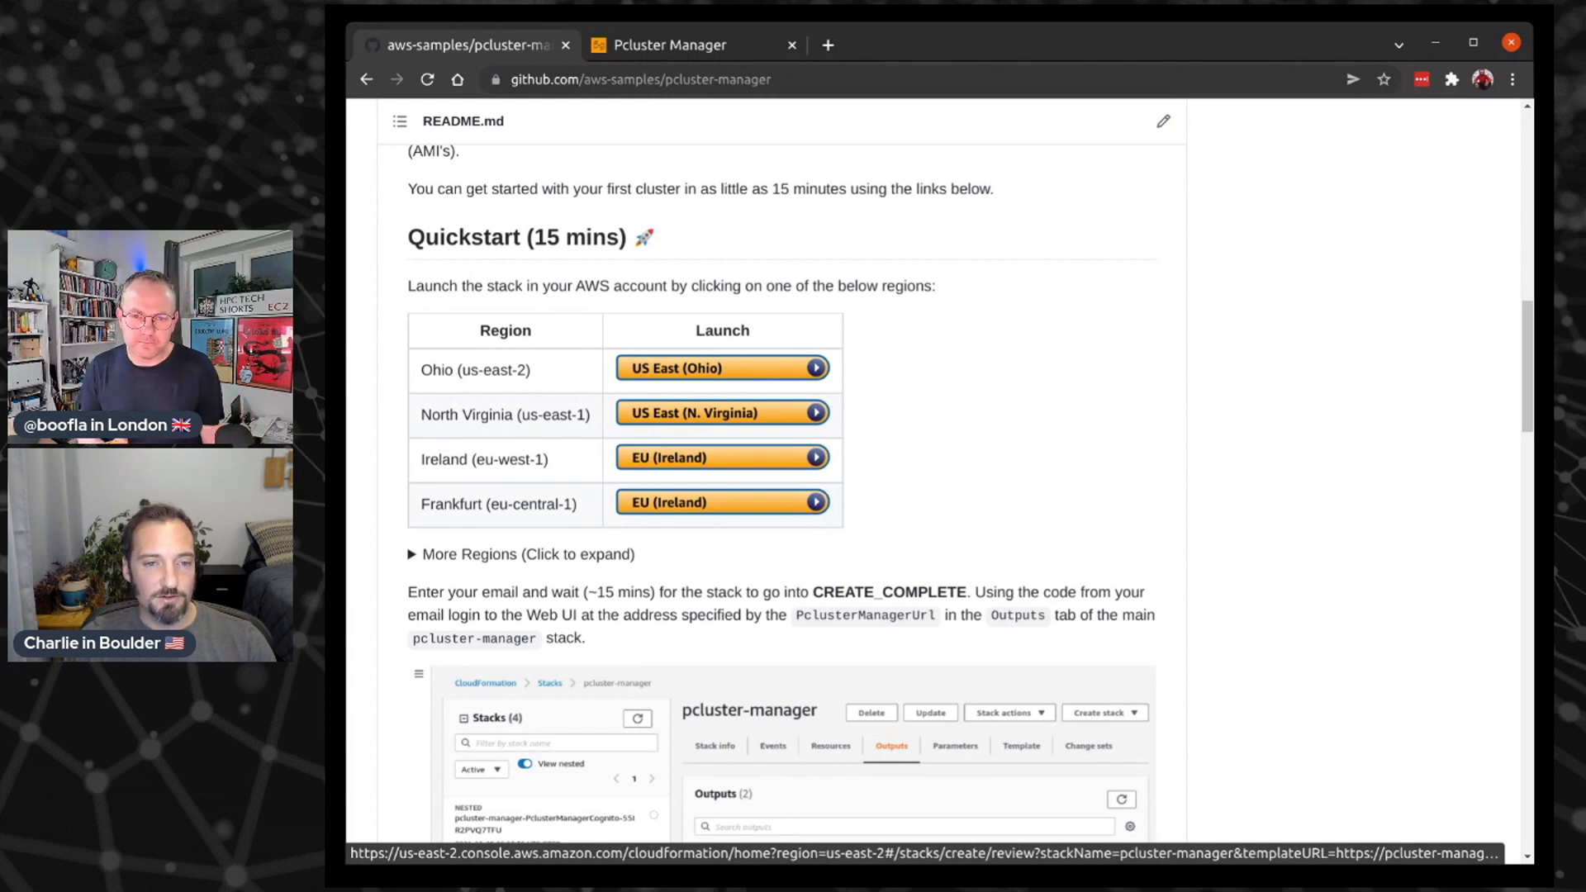
click(746, 371)
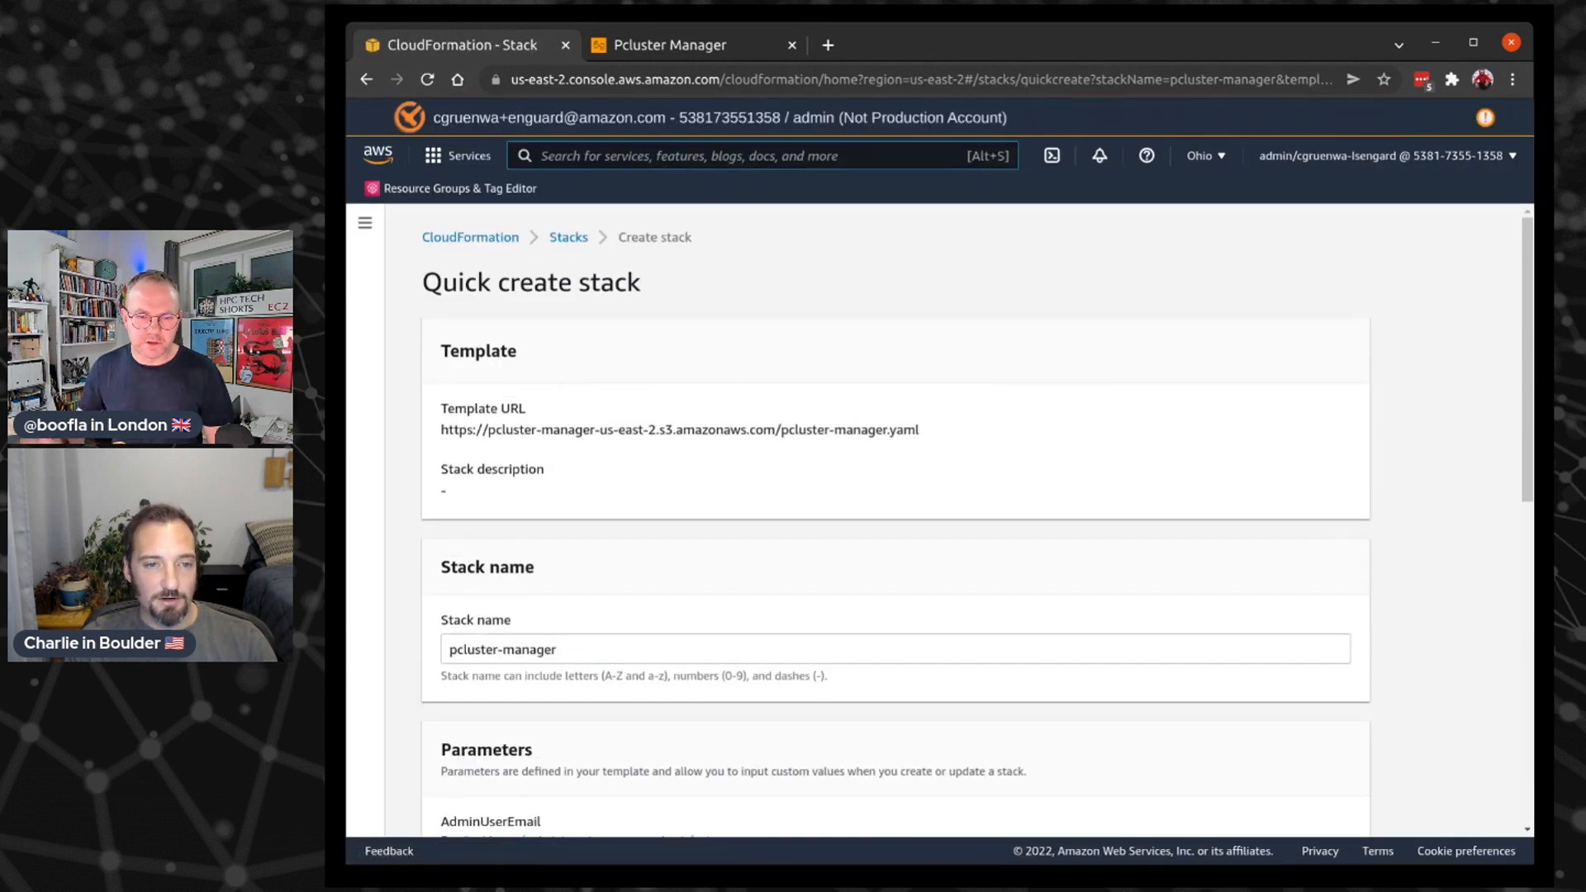
Replace the AdminUserEmail parameter with the administrator's own e-mail address
scroll(742, 380, down, 6)
scroll(742, 384, up, 2)
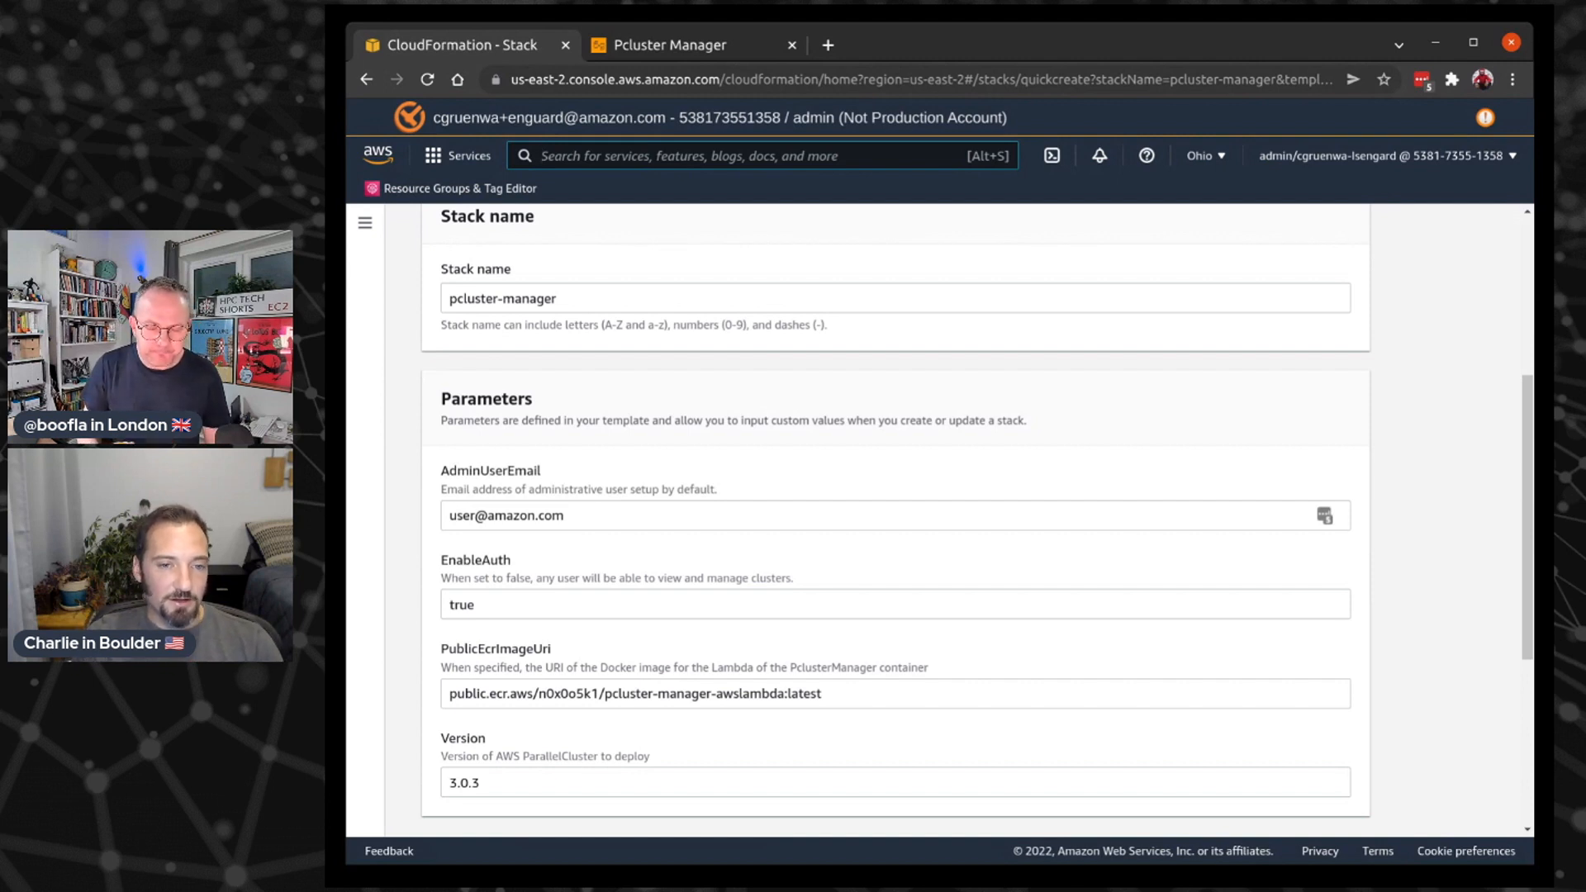
click(468, 514)
key(BackSpace)
key(BackSpace)
key(BackSpace)
text(om)
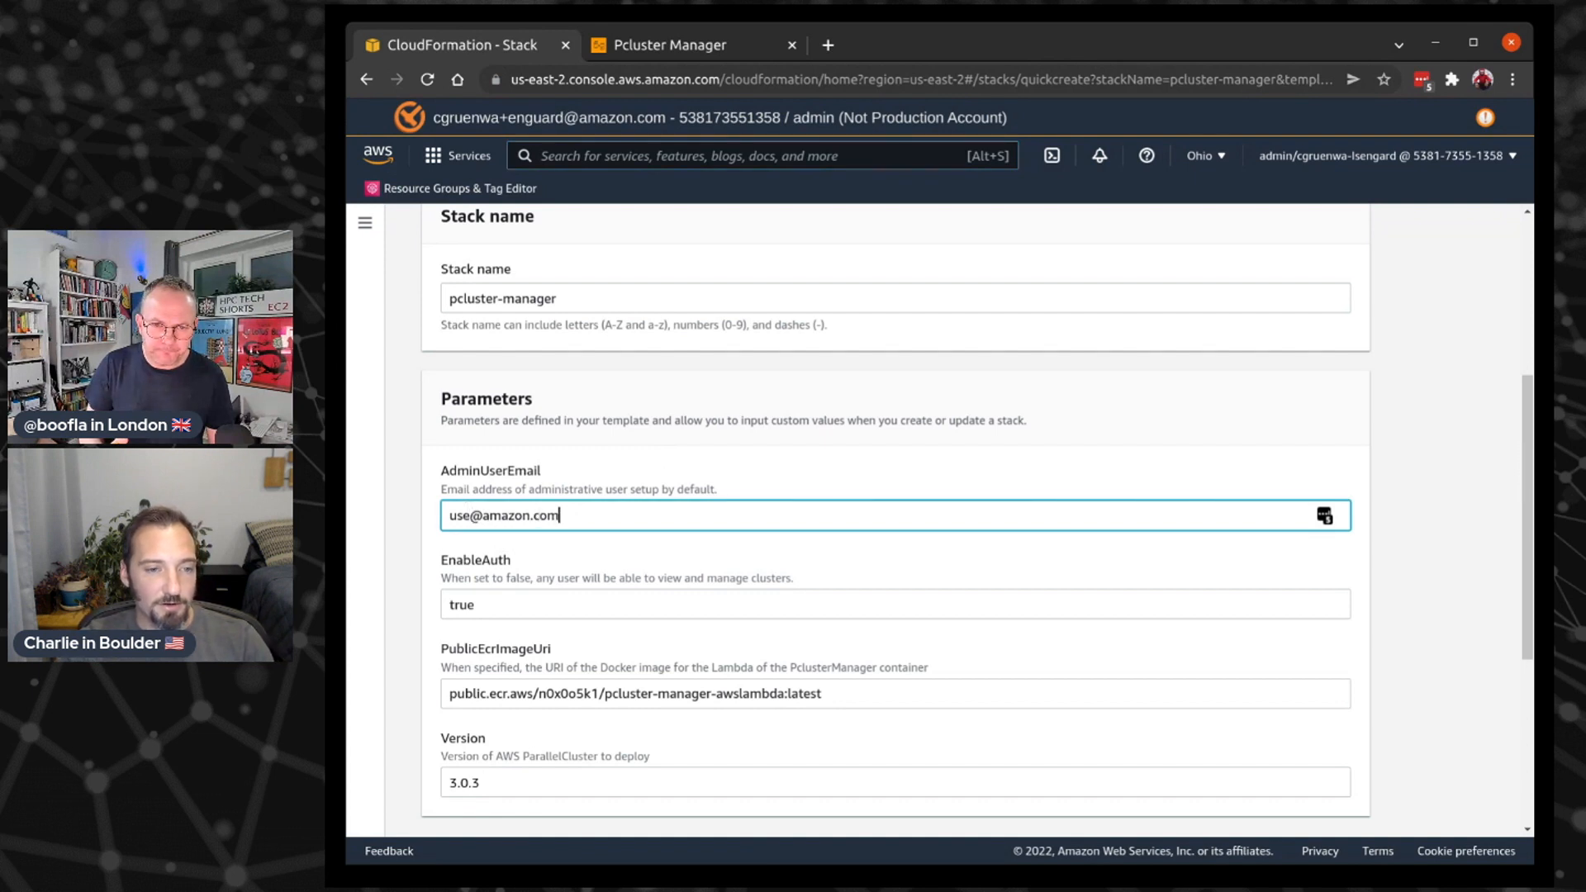
key(Home)
key(Delete)
key(Delete)
key(ctrl+a)
key(BackSpace)
key(ctrl+v)
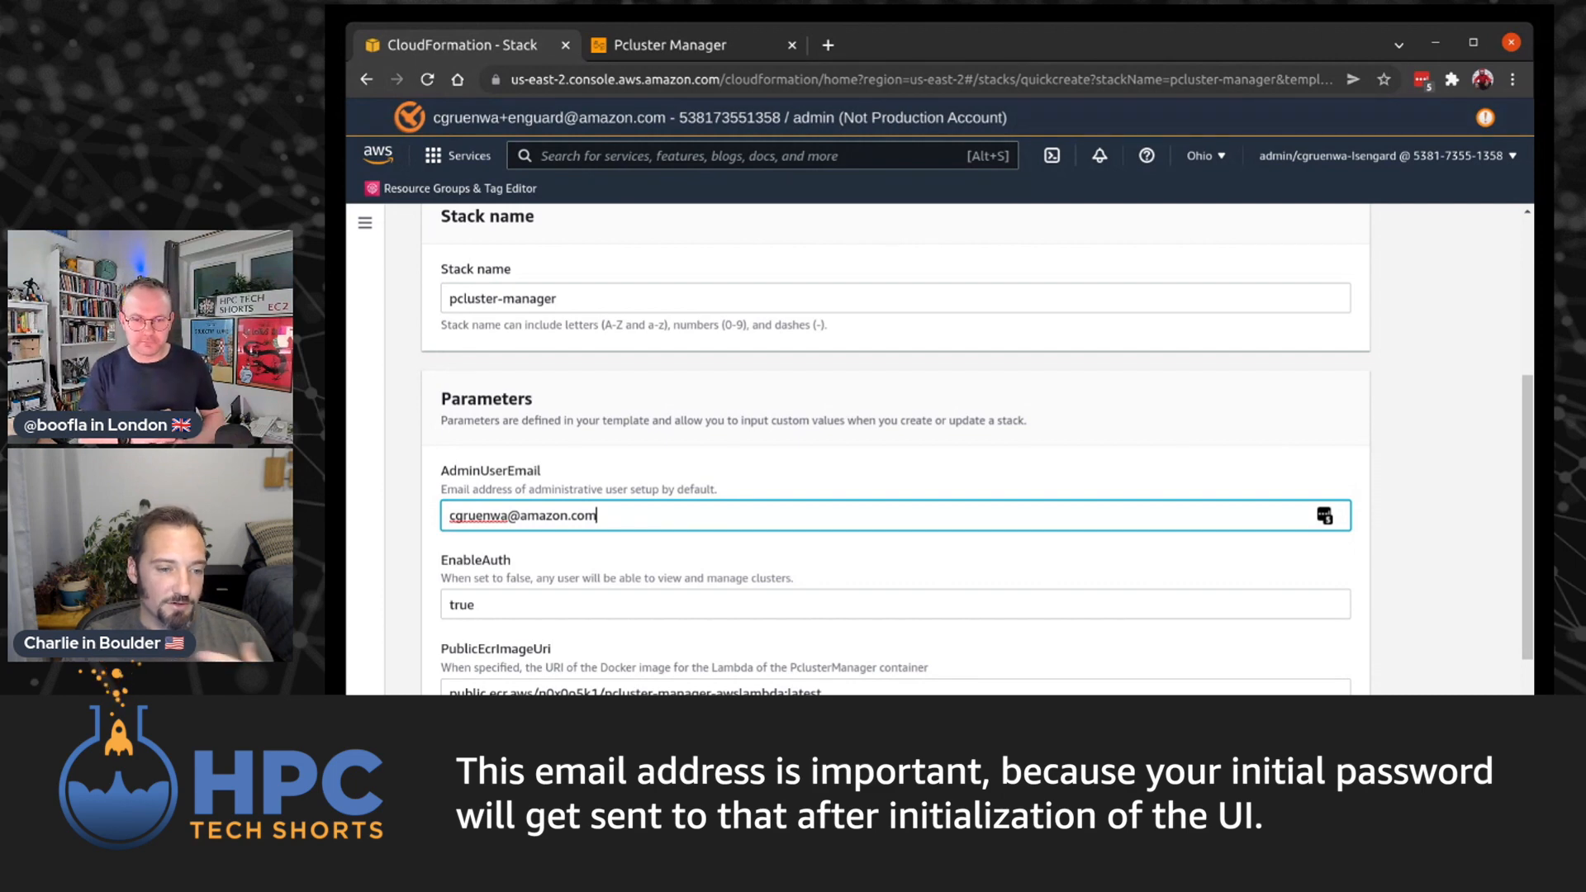
Acknowledge the IAM resources and CAPABILITY_AUTO_EXPAND capabilities, and create the pcluster-manager stack
scroll(475, 562, down, 5)
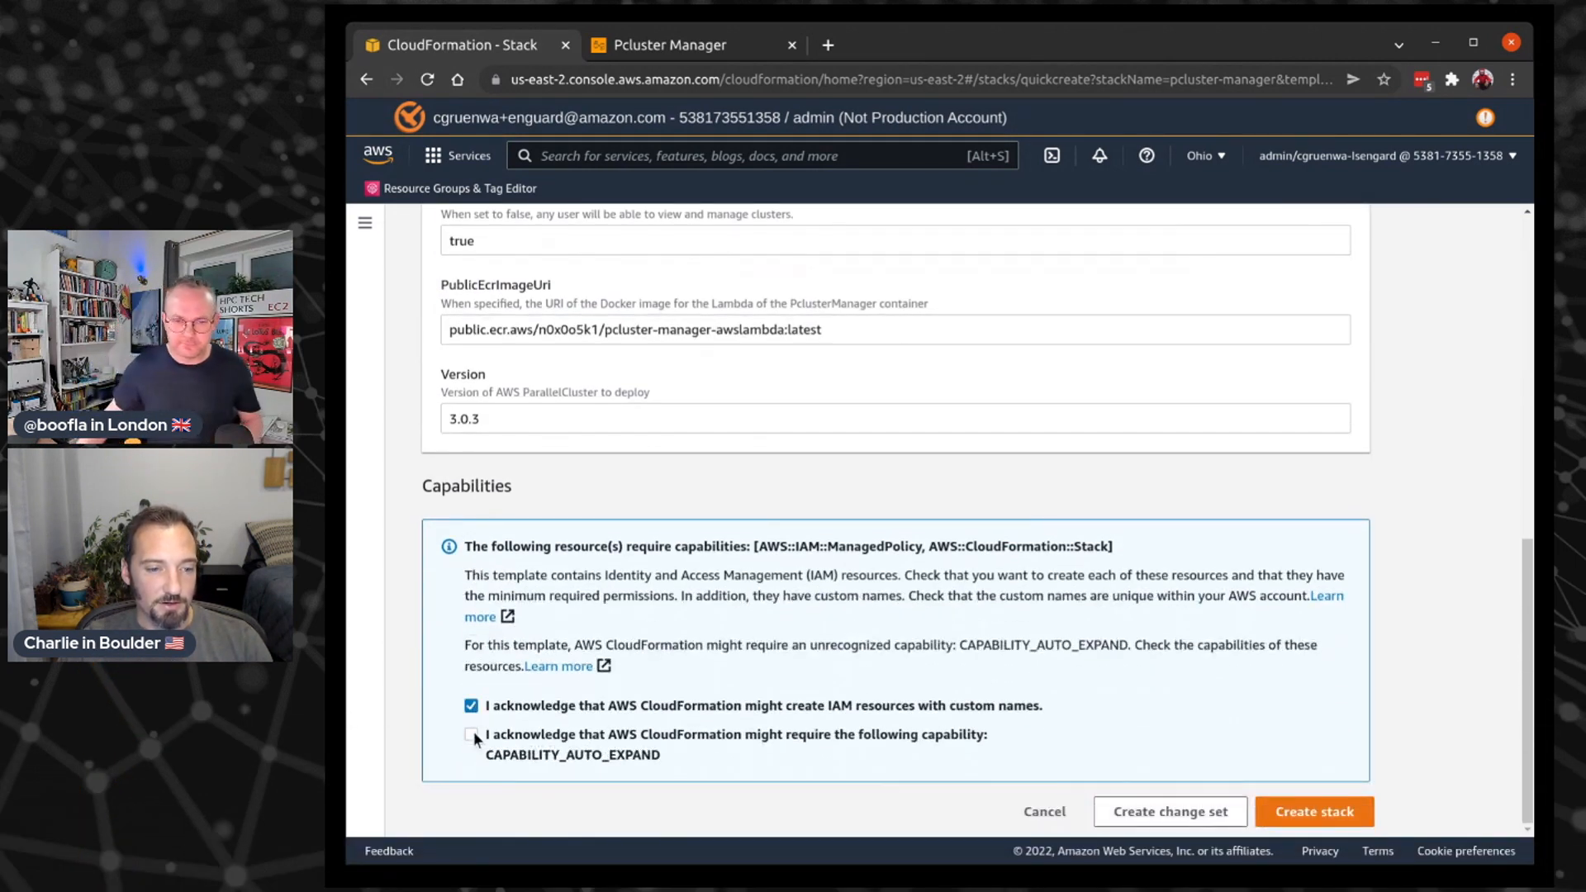
click(472, 734)
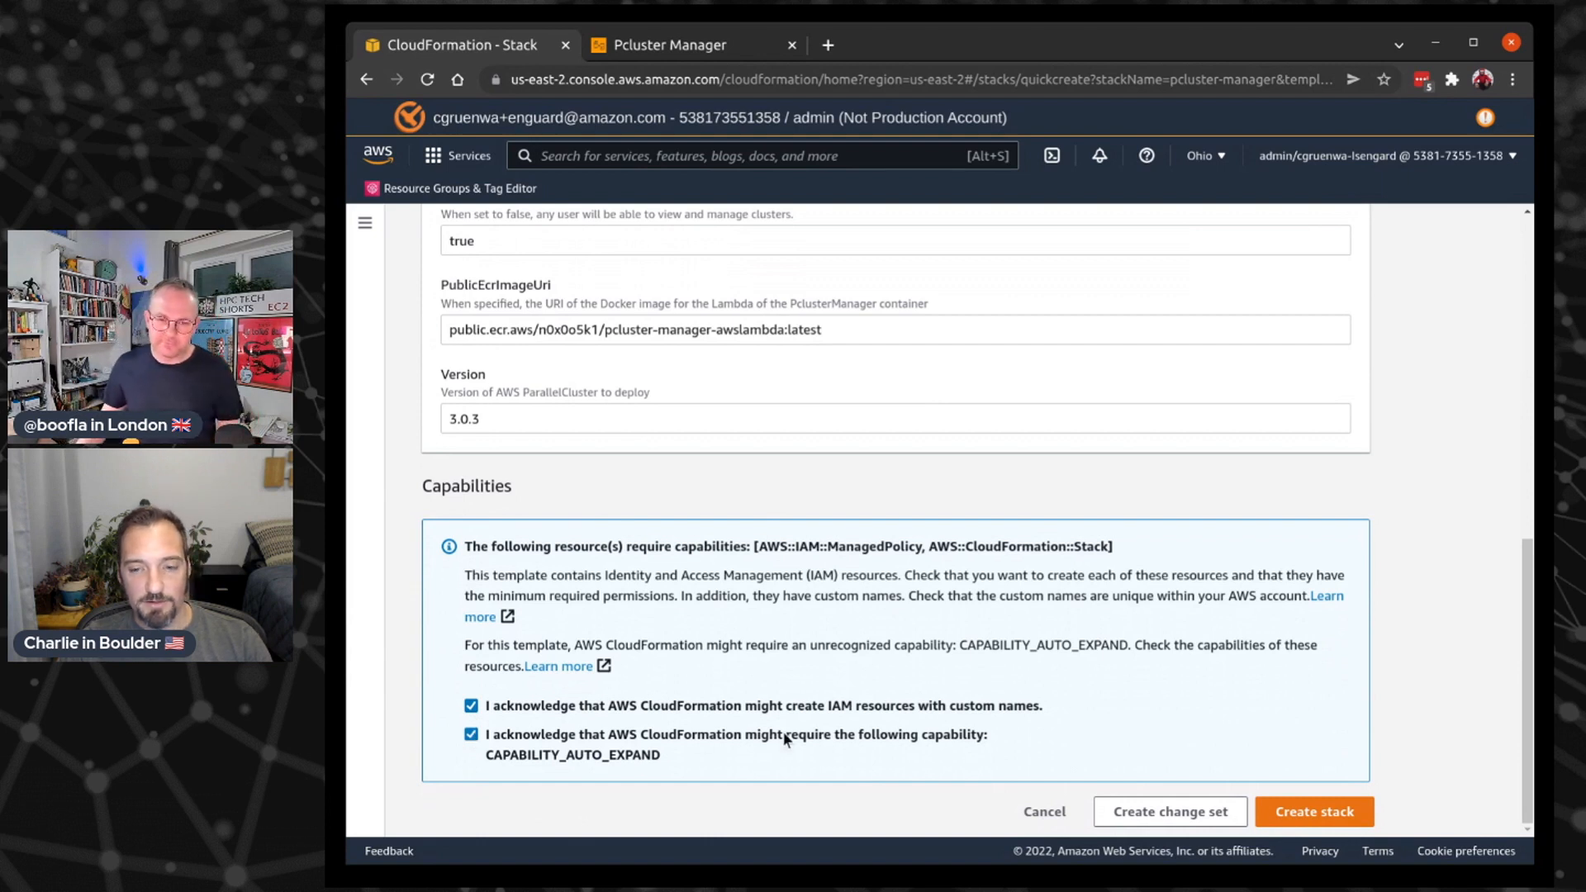
click(1294, 814)
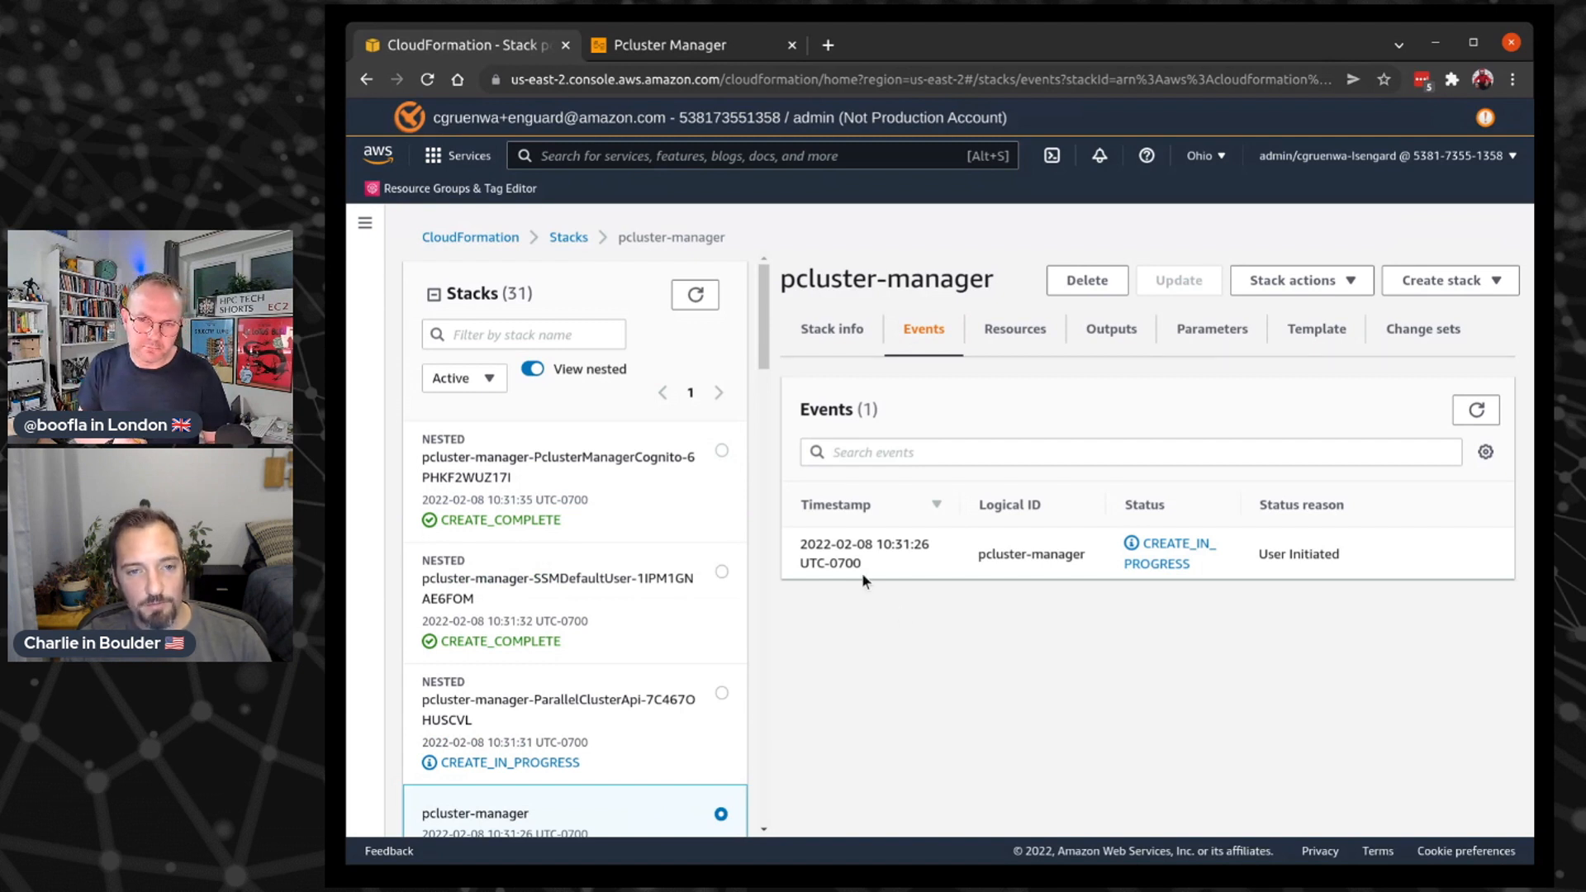
Find the completed pcluster-manager3 stack in the stack list and view its outputs, including PclusterManagerUrl
scroll(758, 384, down, 4)
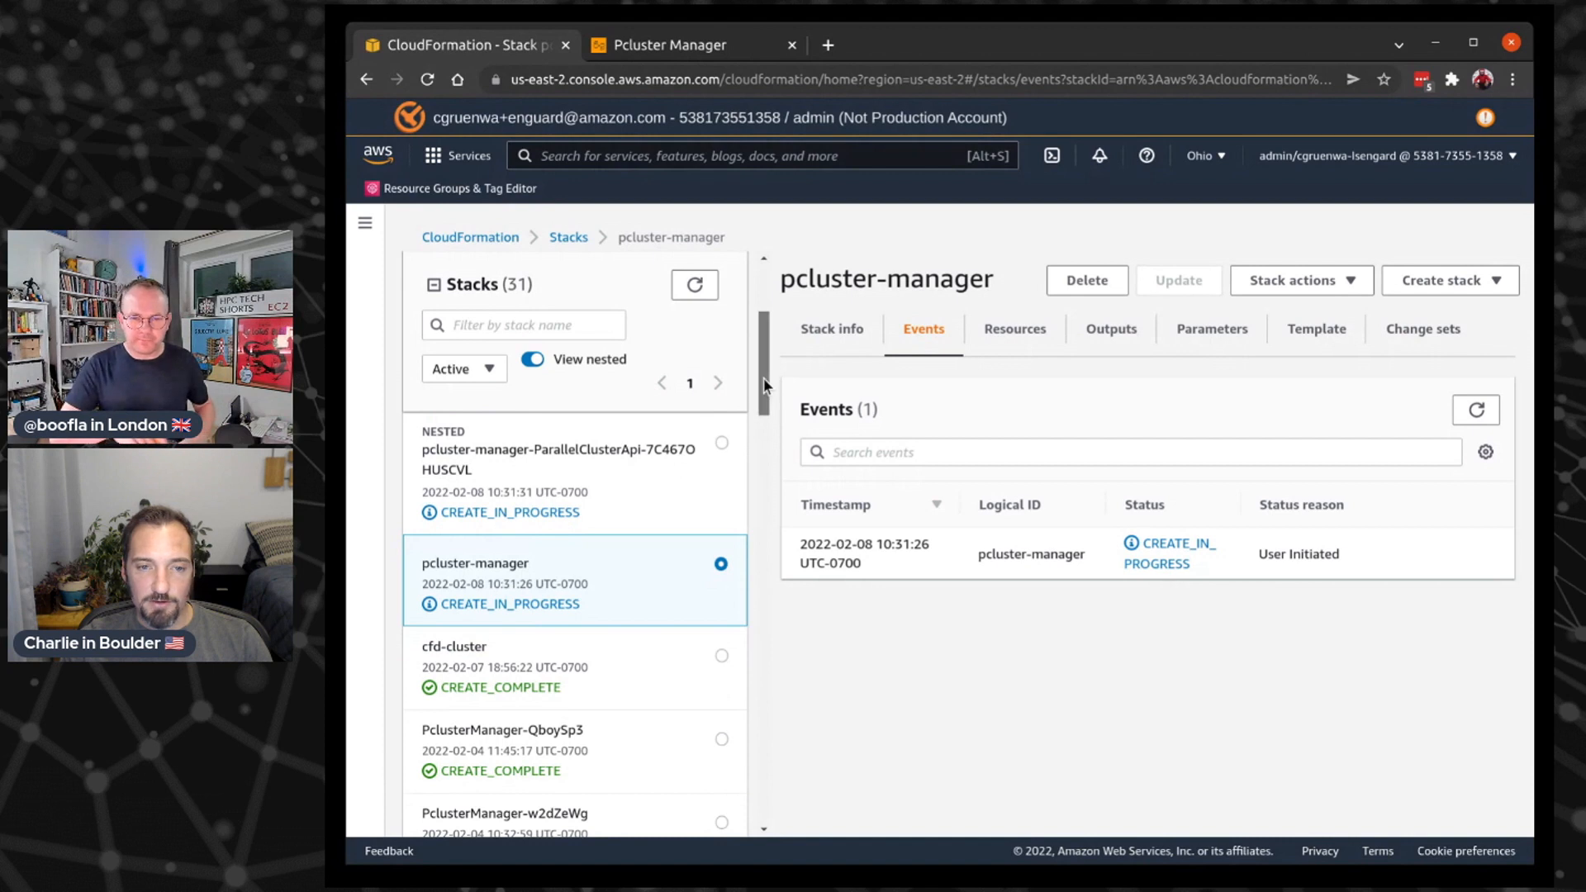
drag(763, 378, 764, 407)
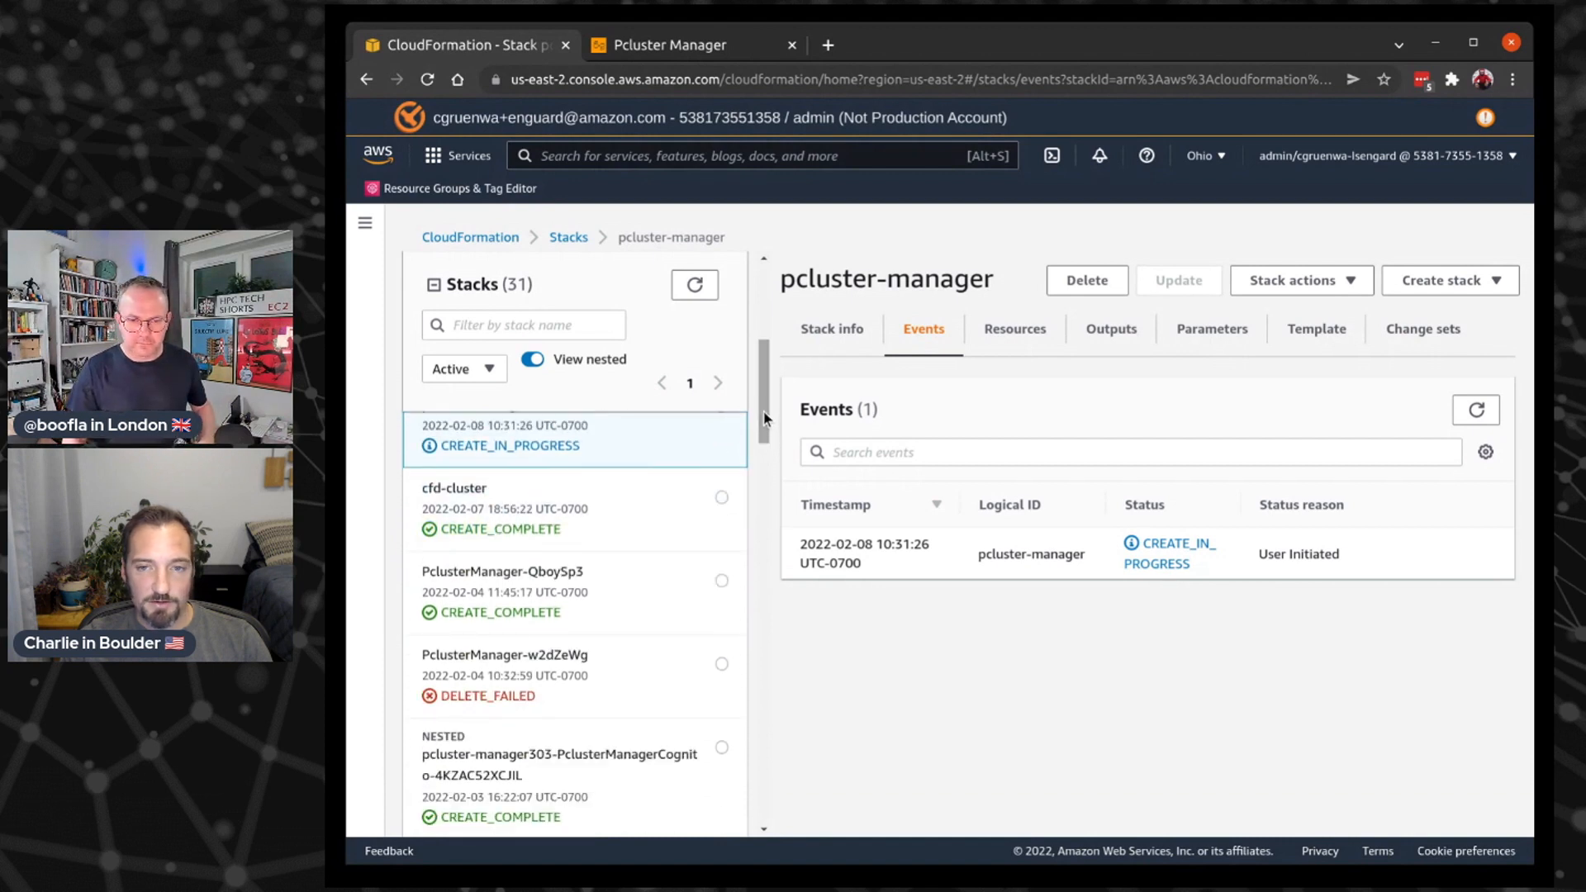
click(720, 581)
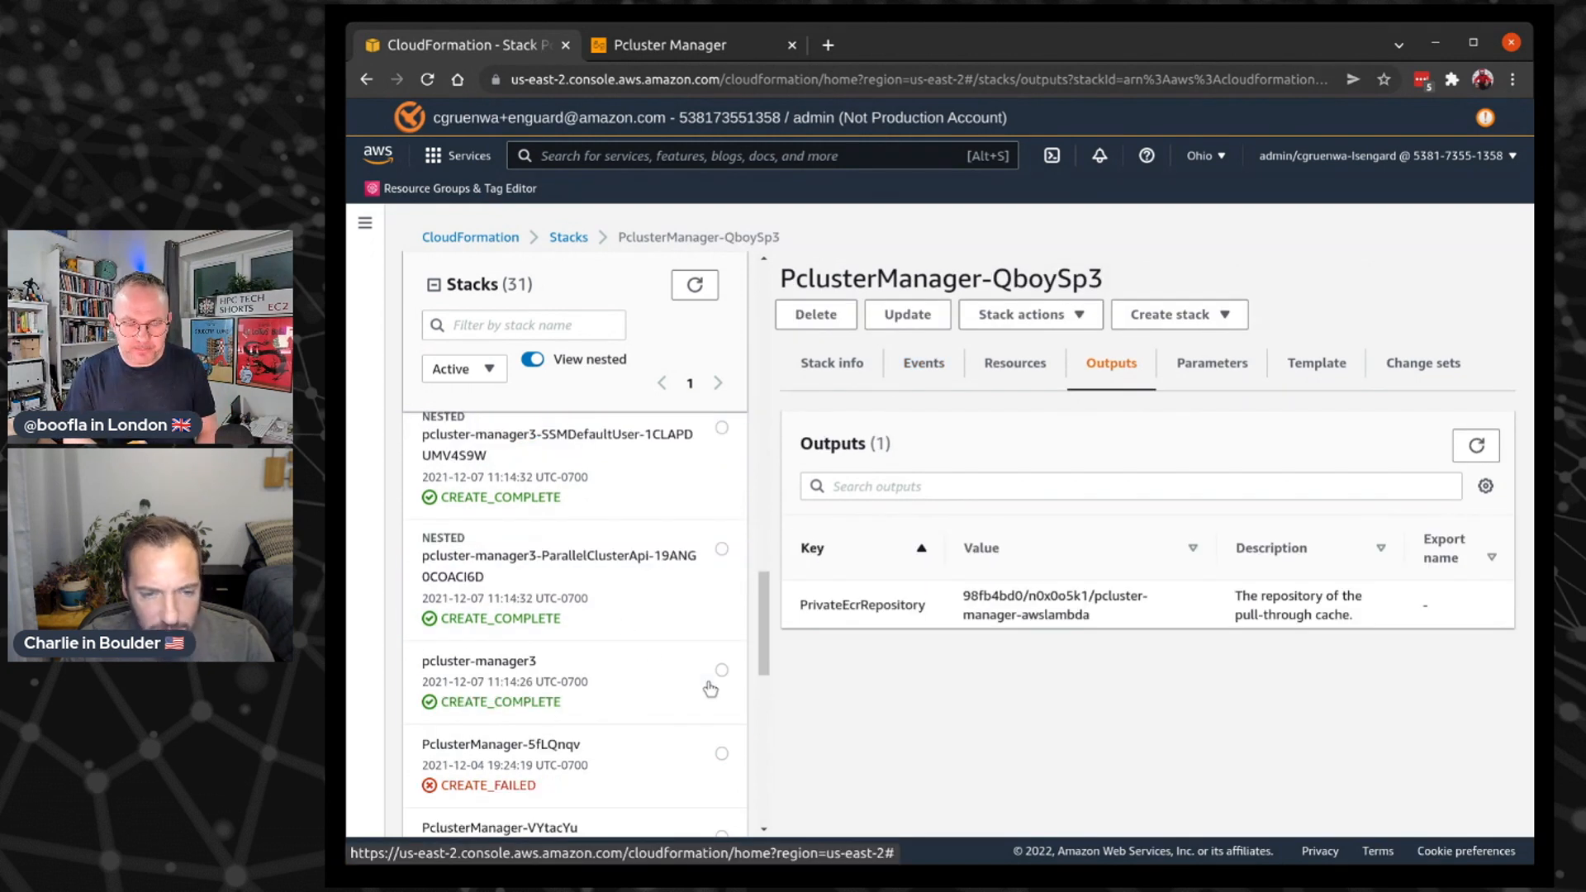
click(710, 687)
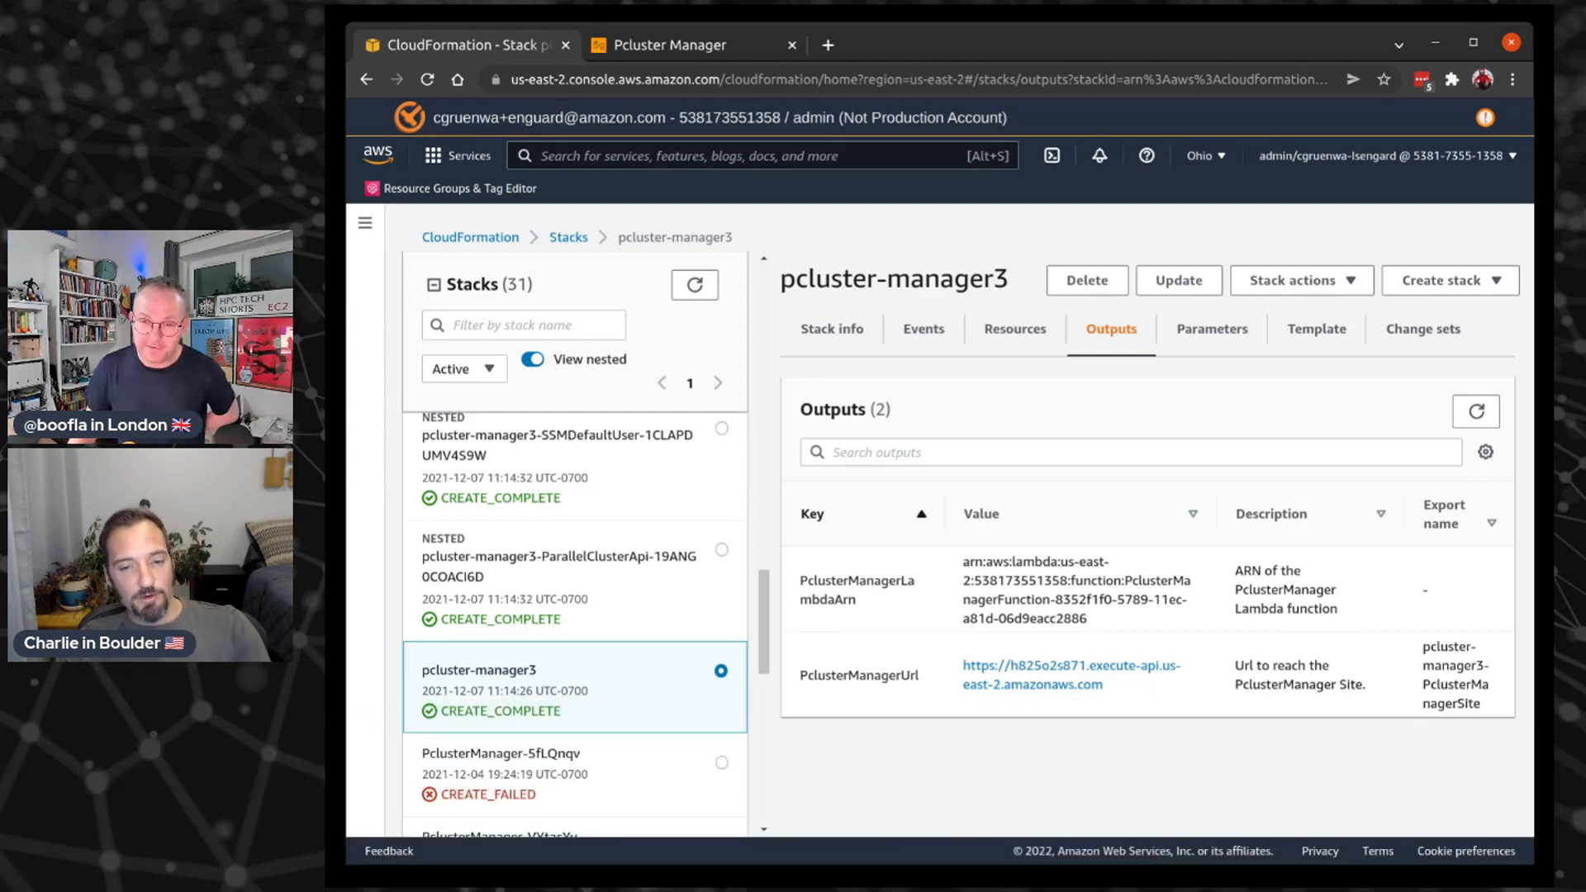
Switch to Pcluster Manager and start creating a new cluster named cfd-cluster2
key(ctrl+Tab)
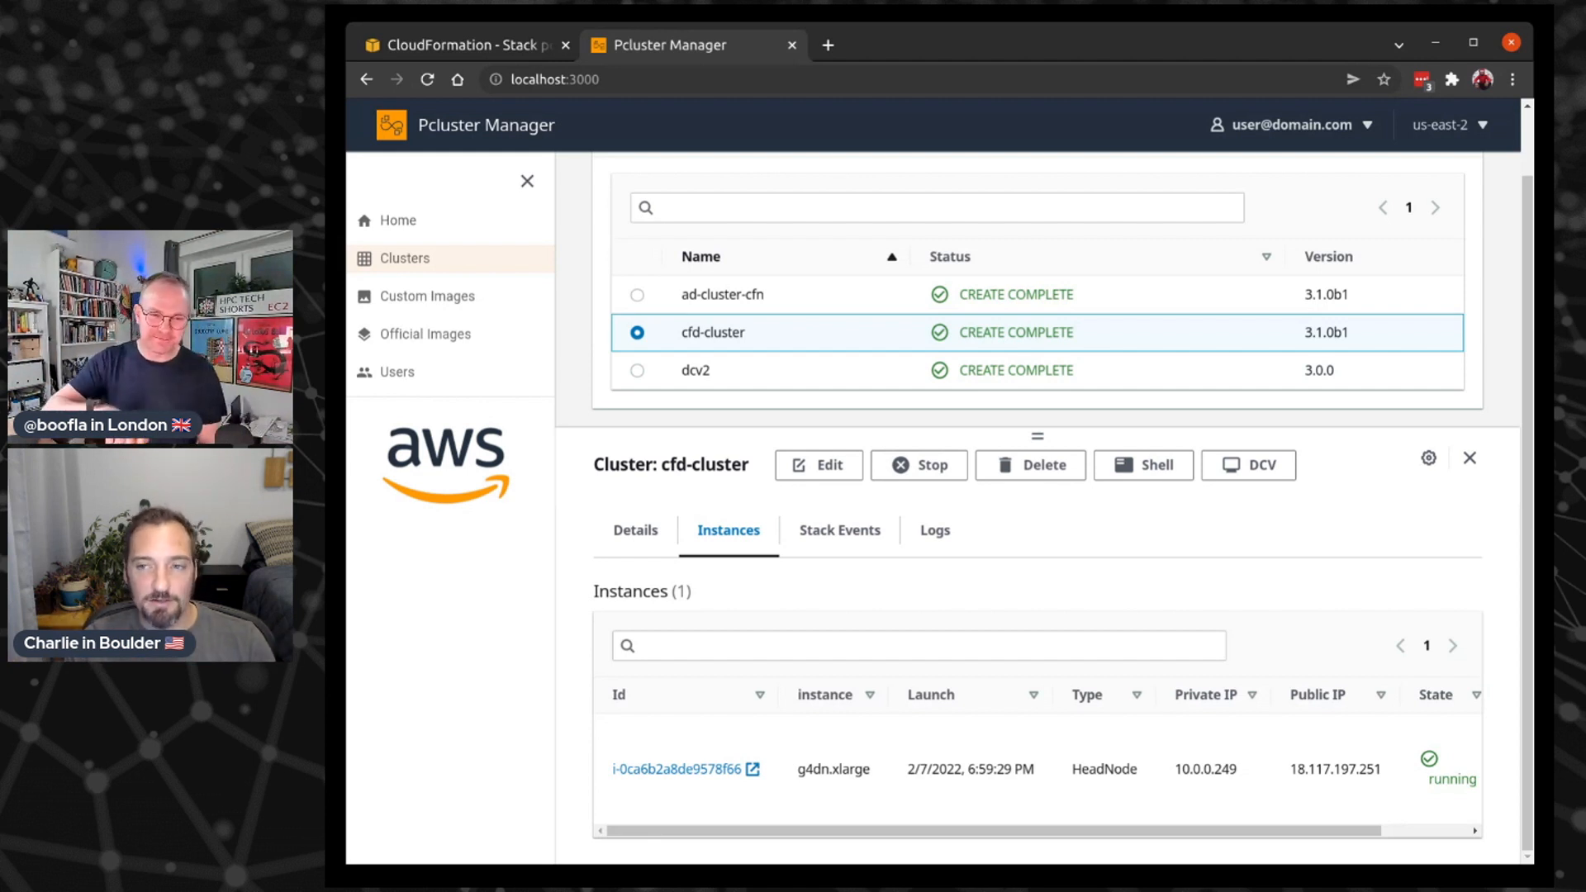
scroll(864, 434, up, 1)
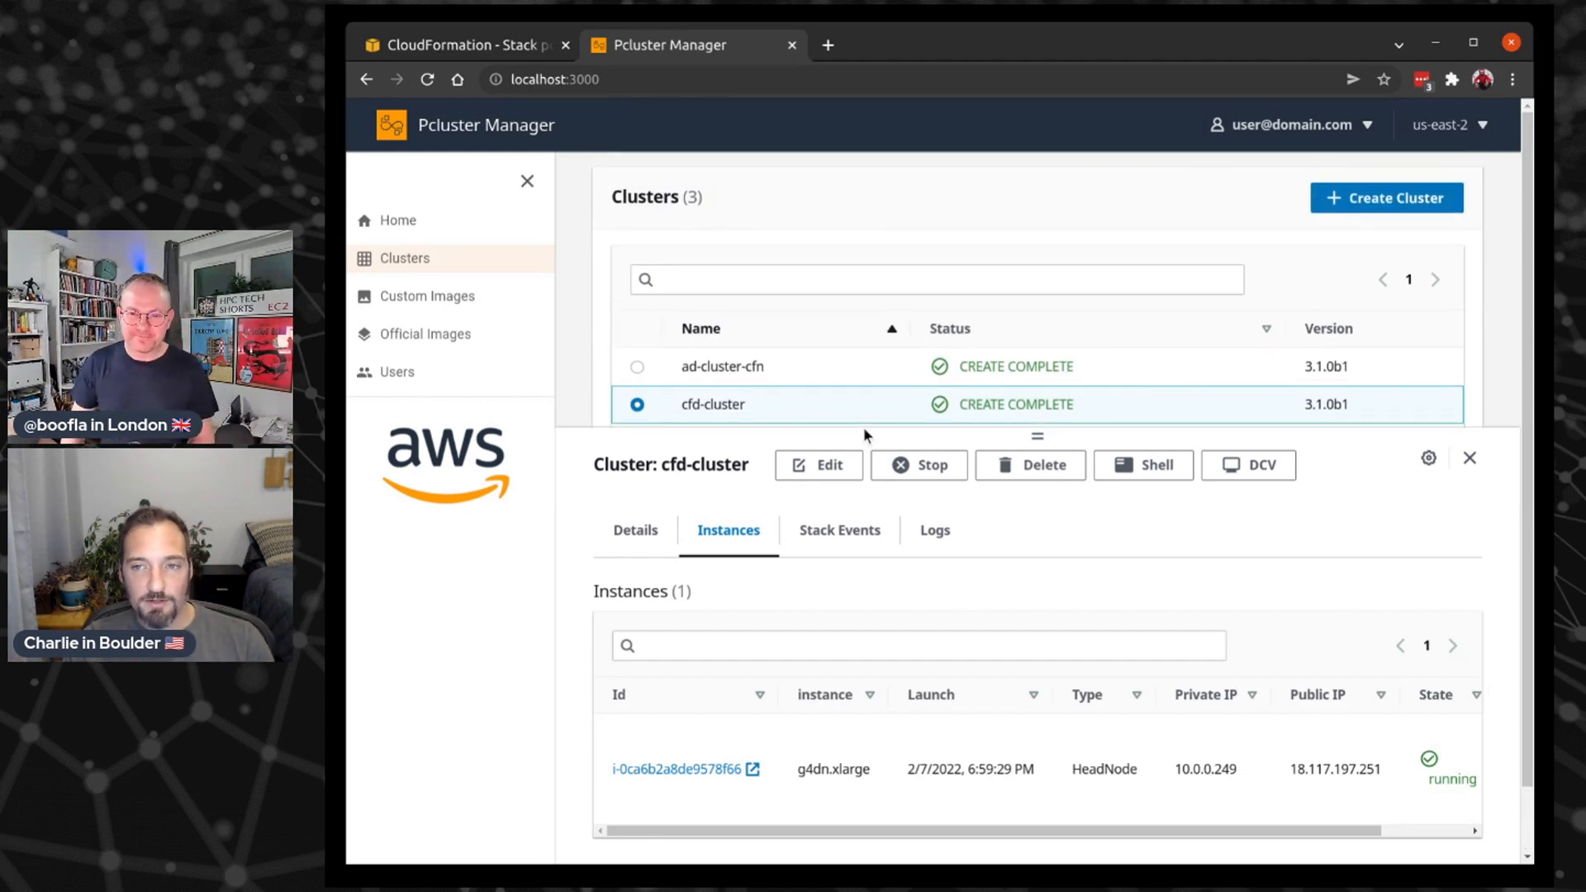
click(1369, 206)
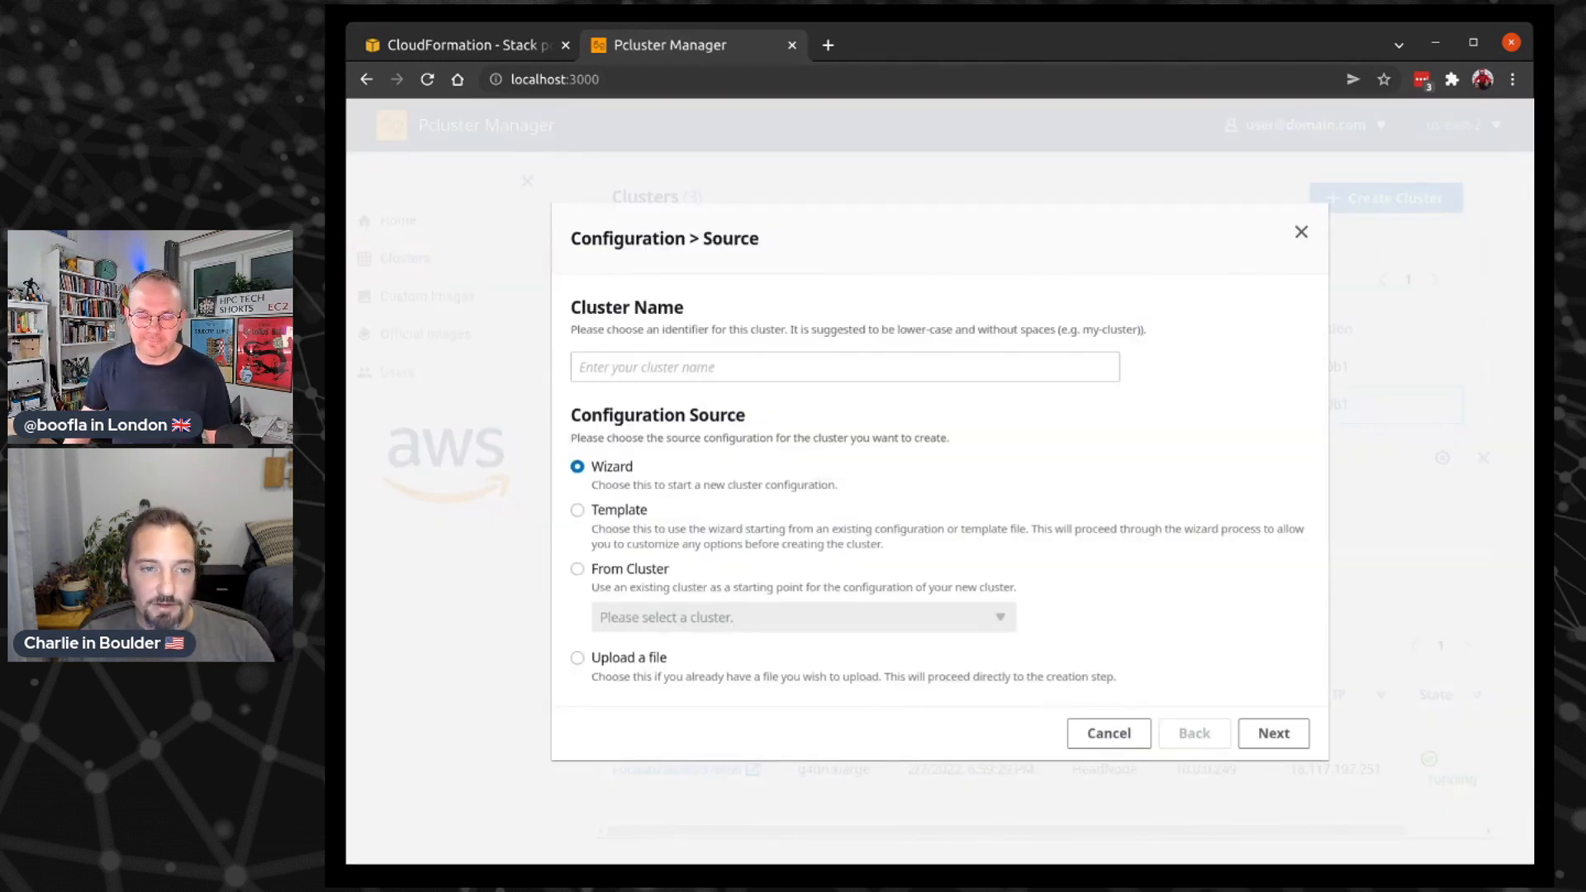
click(894, 361)
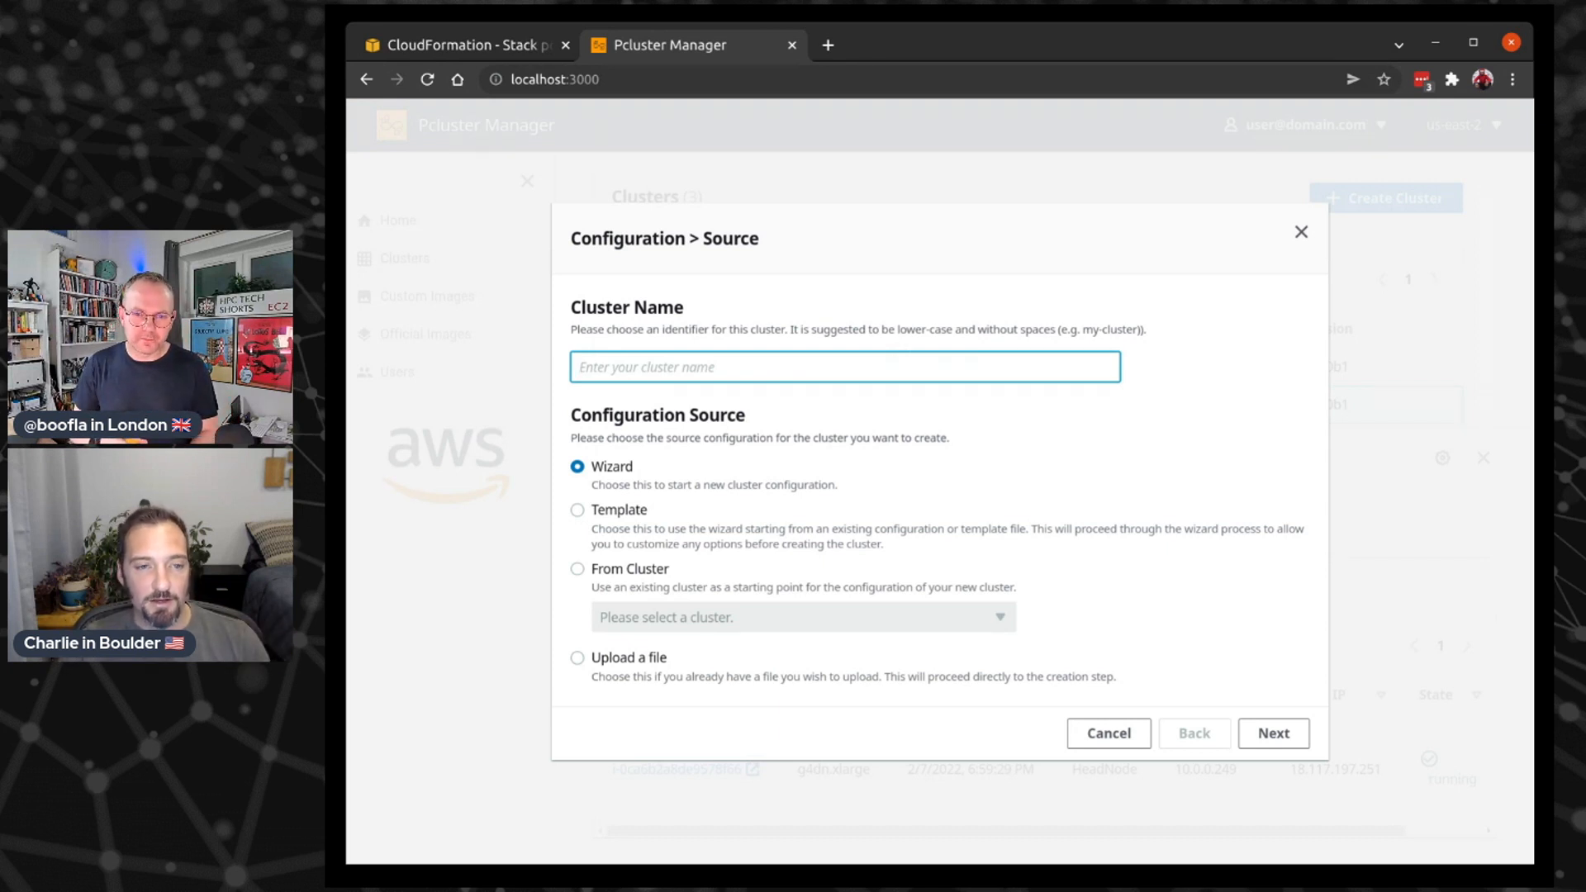
text(cfd-cluster)
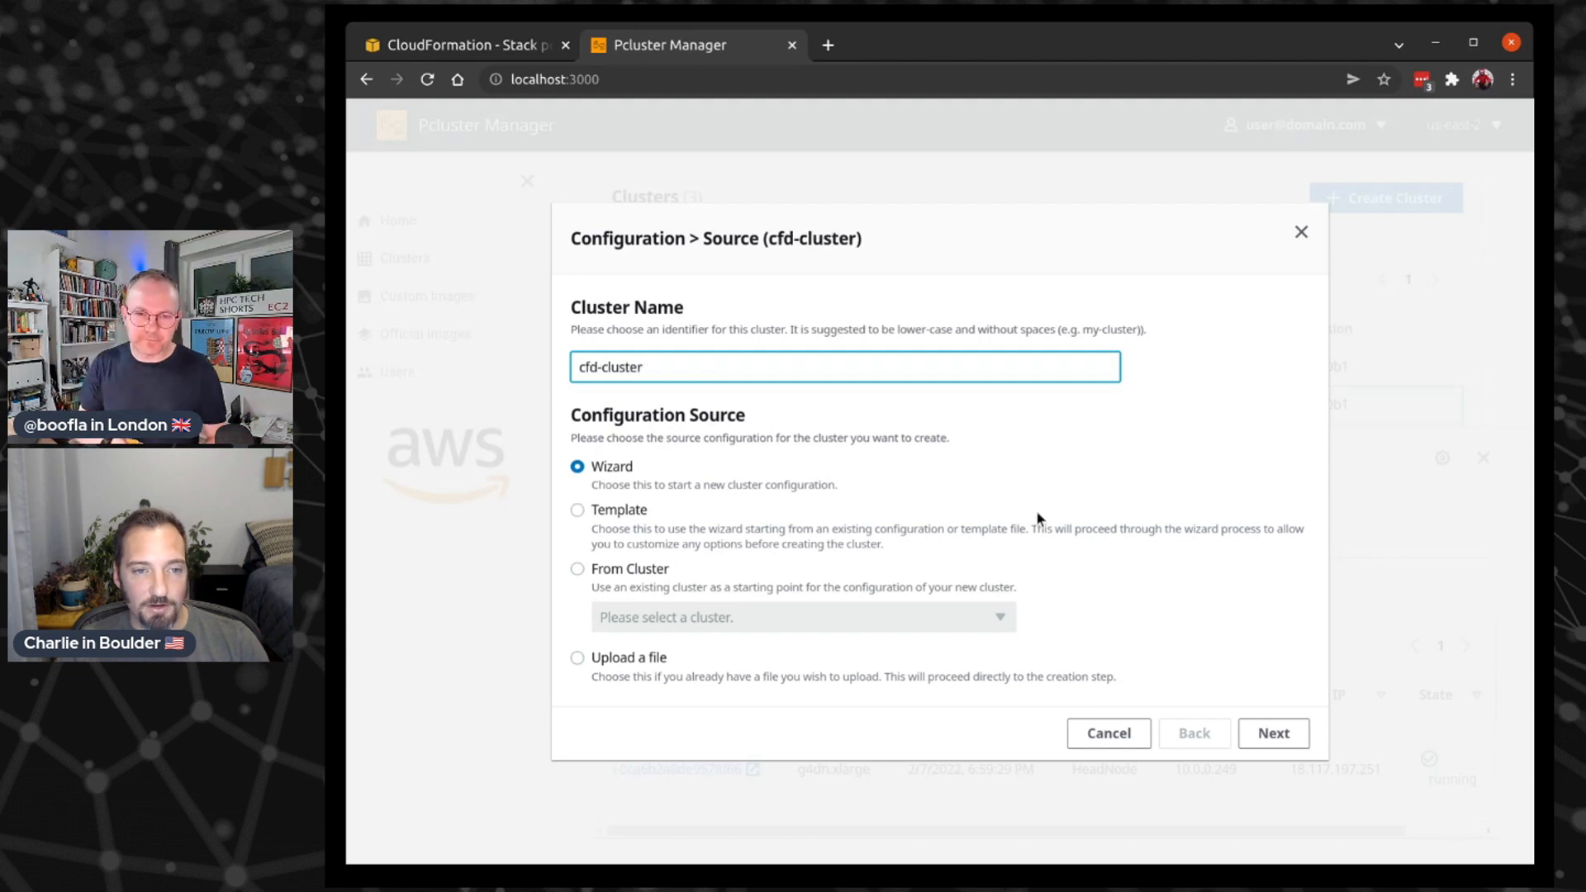
click(1264, 732)
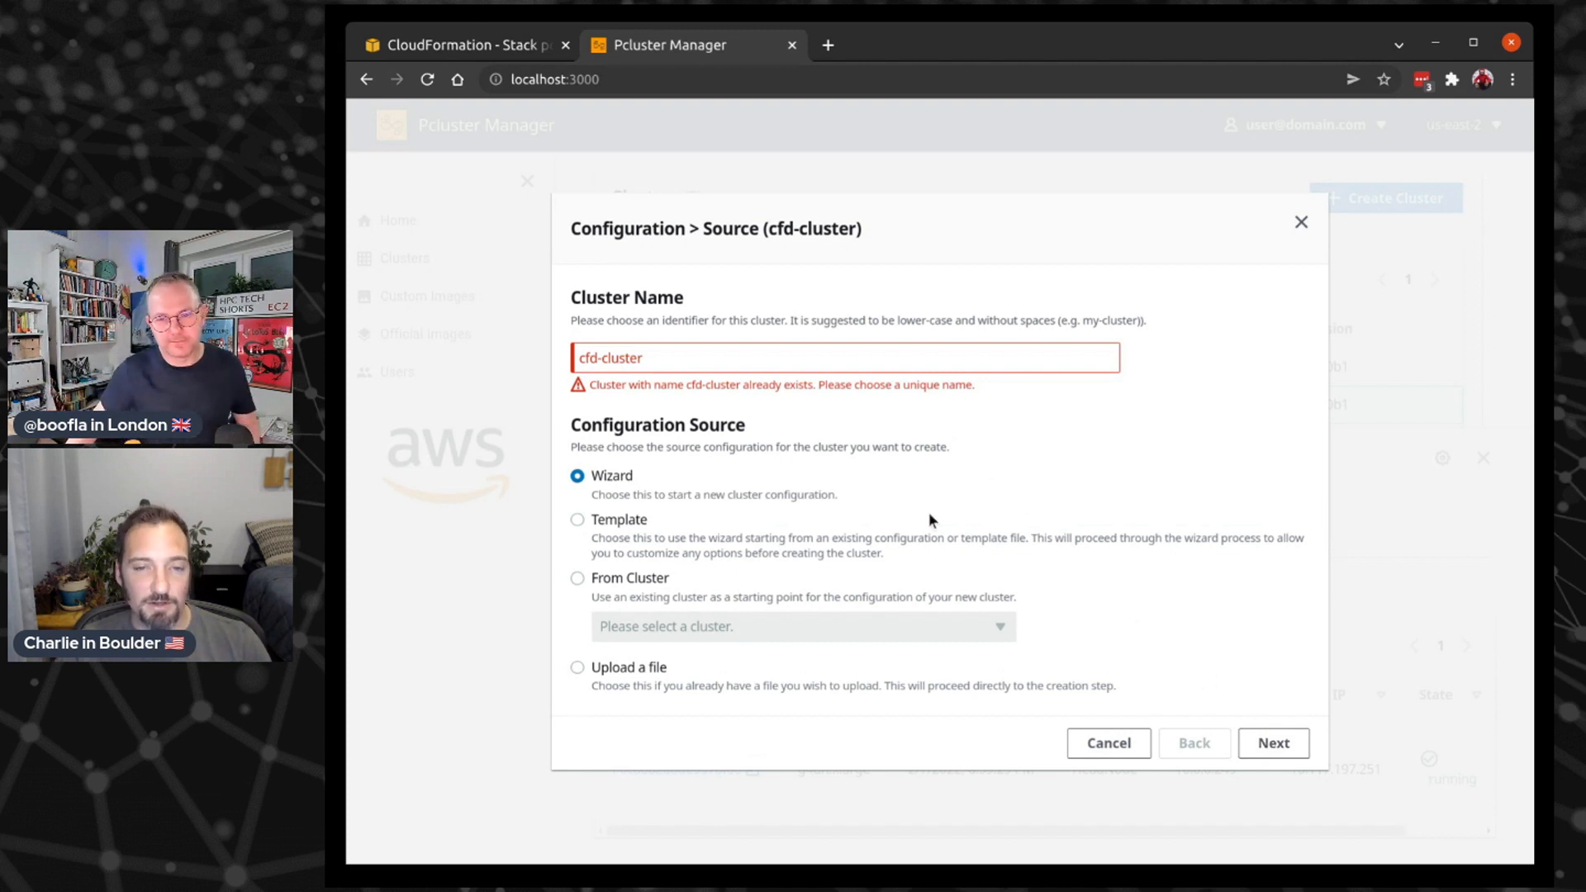
click(924, 368)
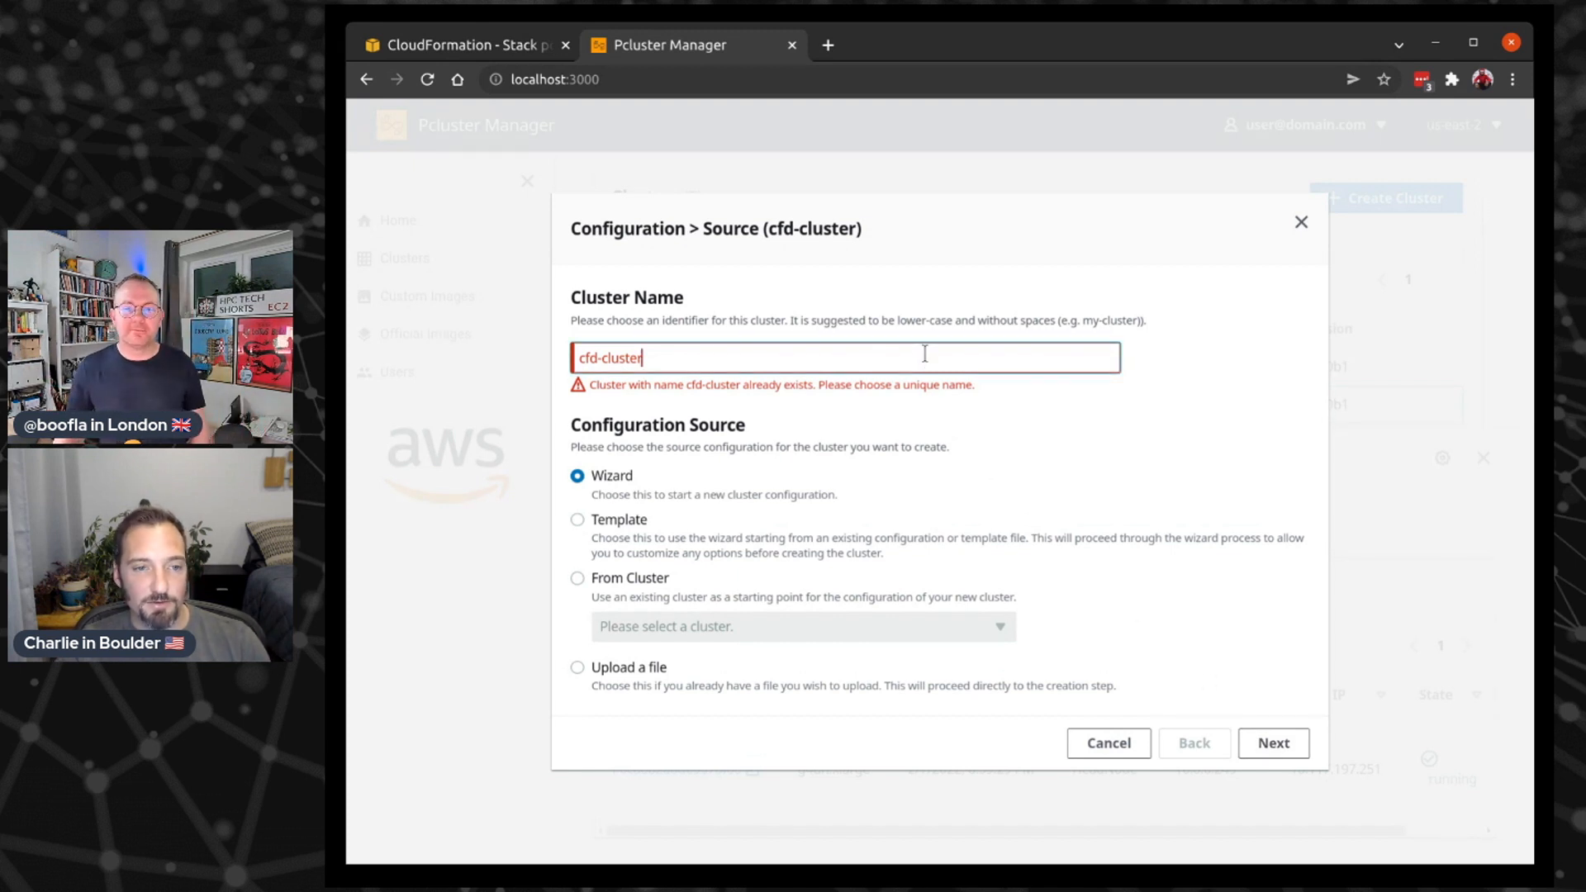
text(2)
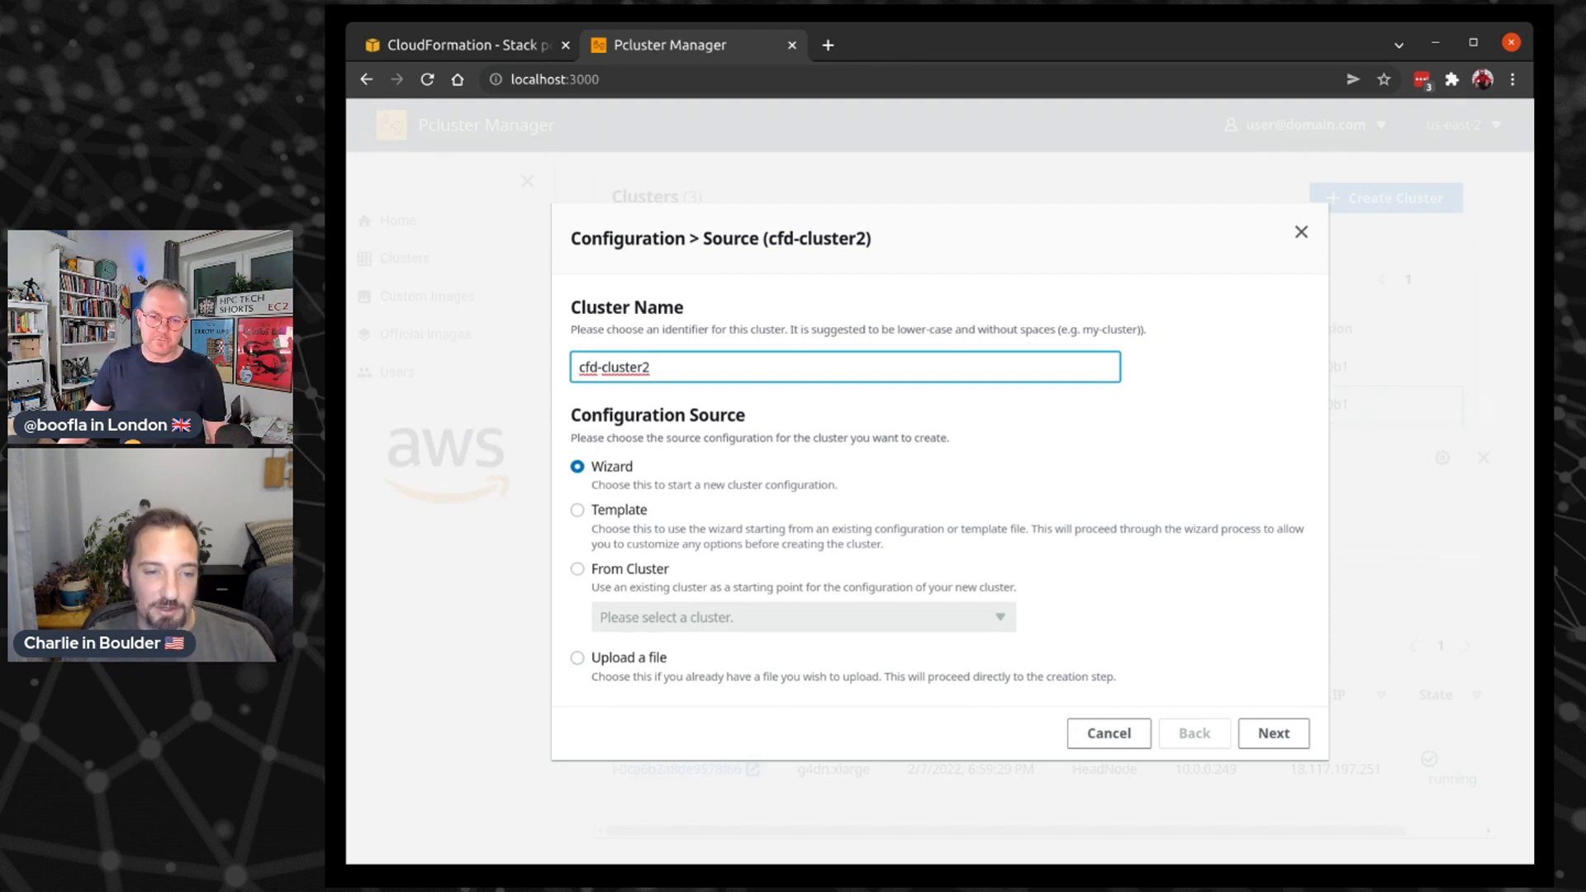
Choose Template as the configuration source and load the cfd_cluster.yaml file from the cluster_configs folder
click(577, 510)
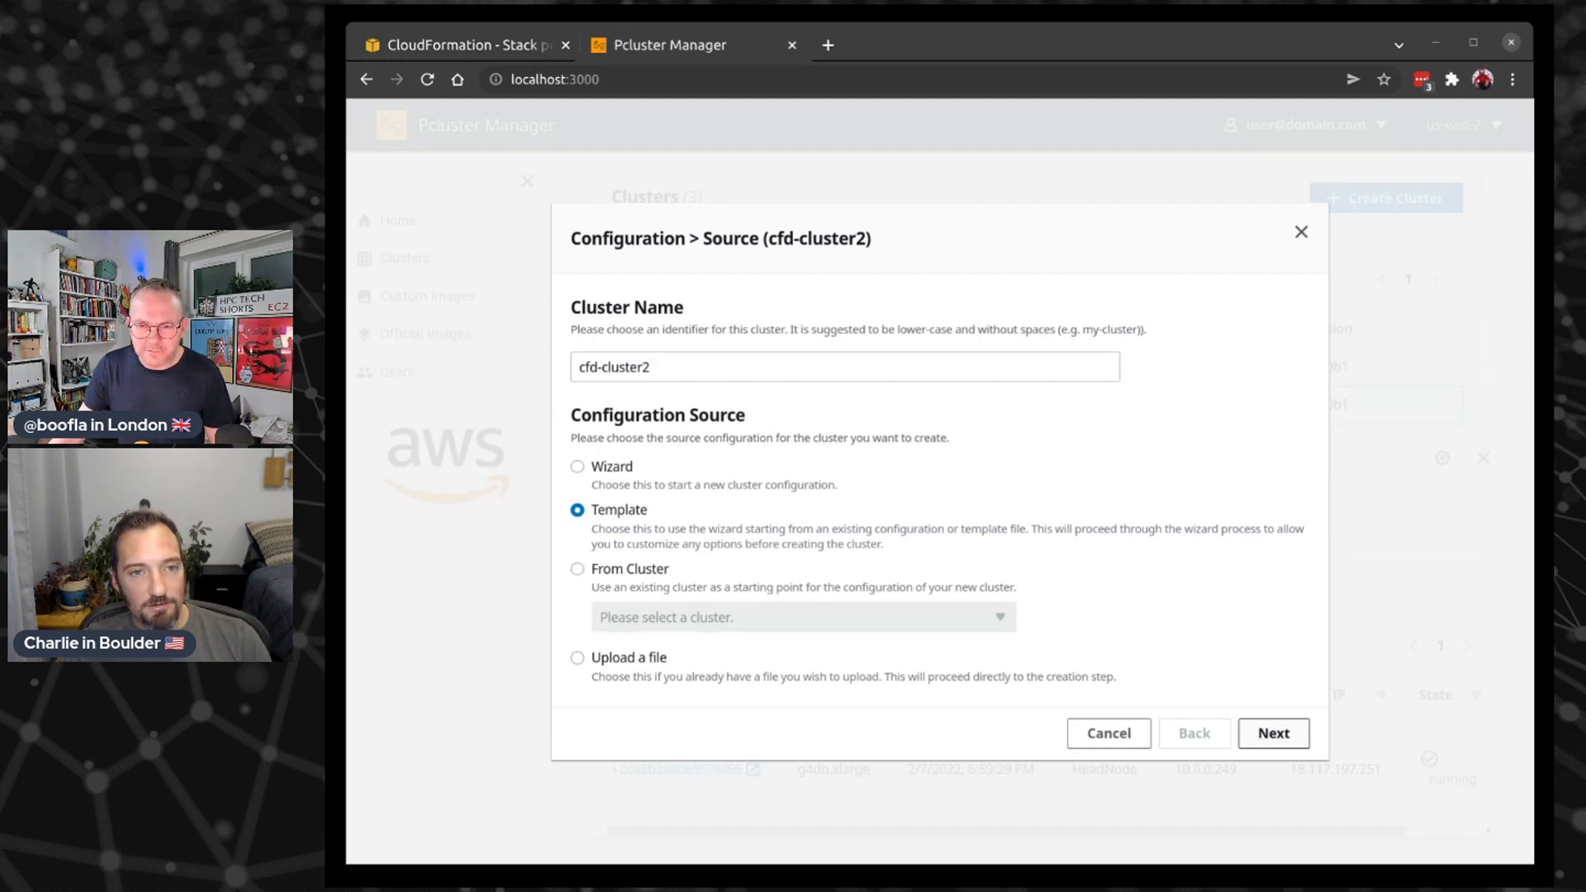
click(1273, 732)
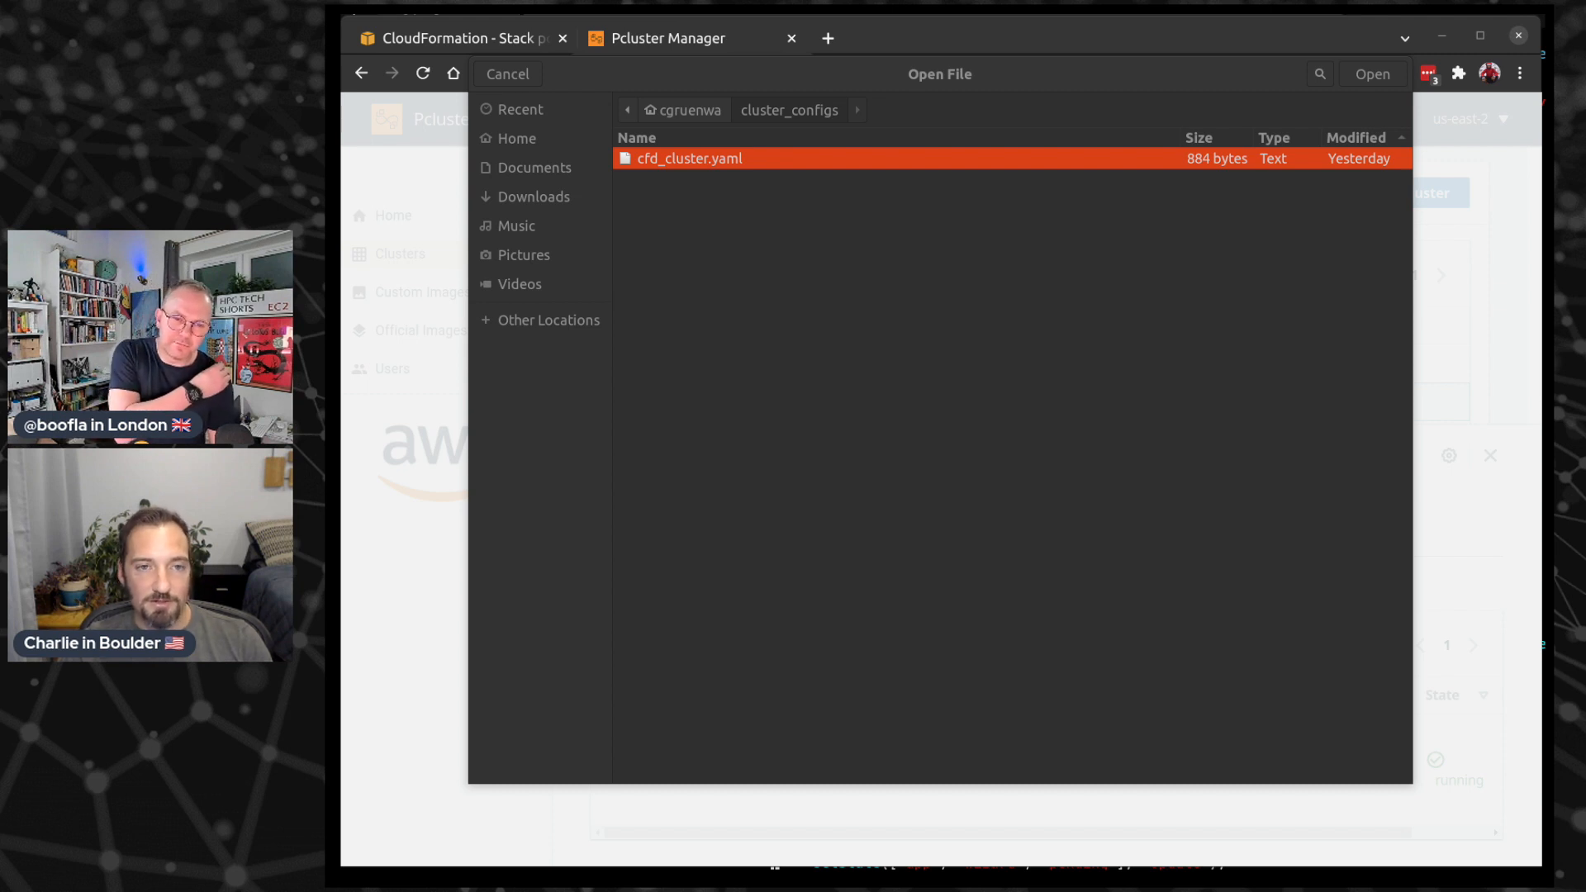
key(Return)
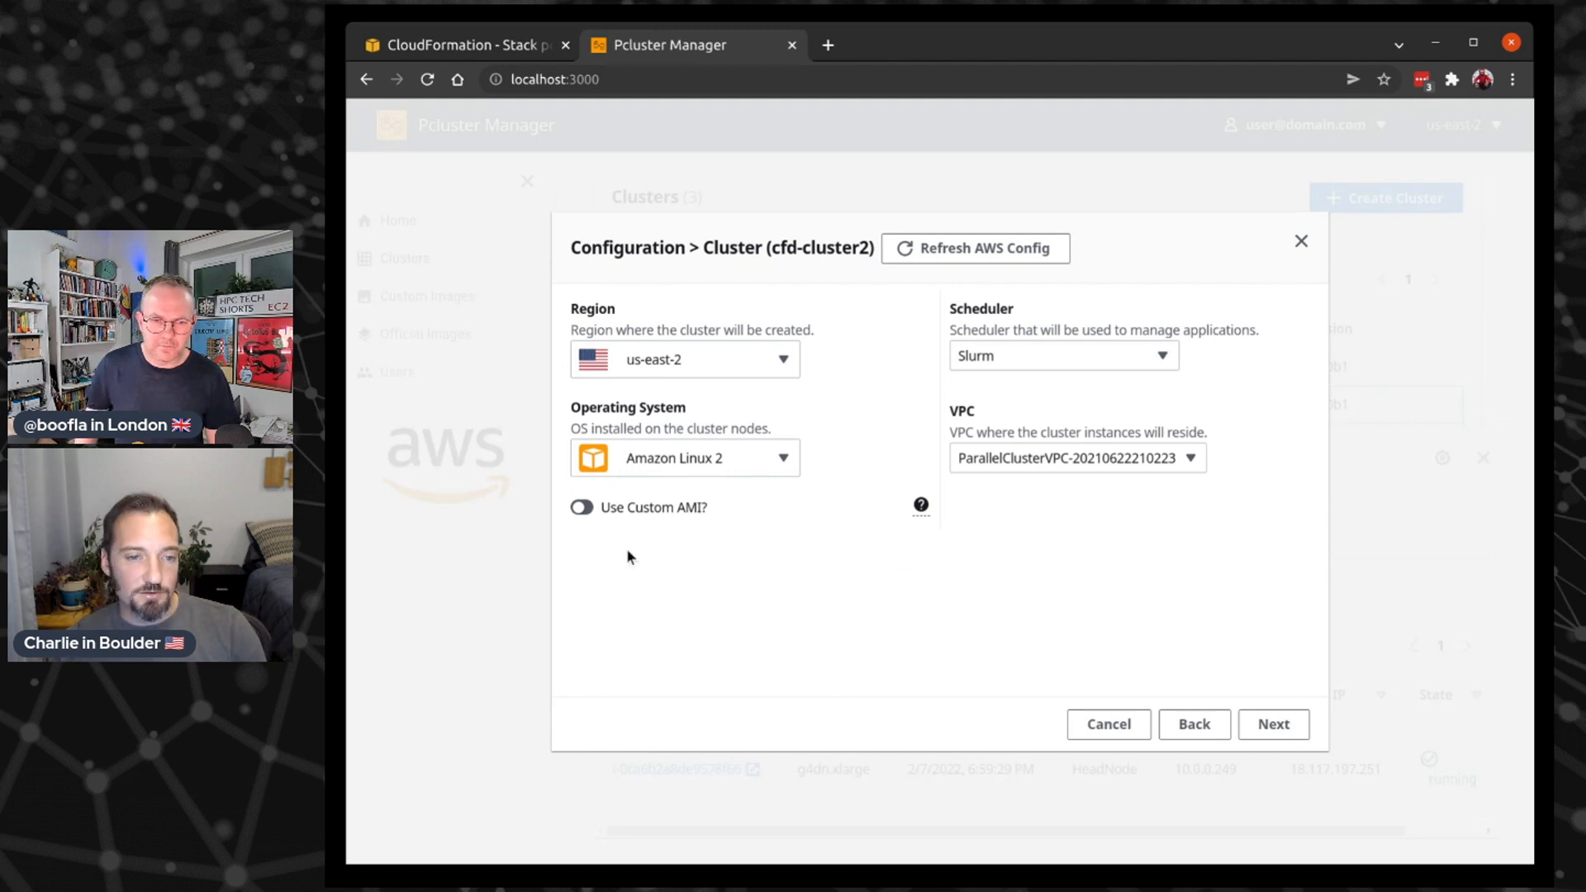
Inspect the custom AMI option and the operating system choices in the cluster configuration
click(582, 507)
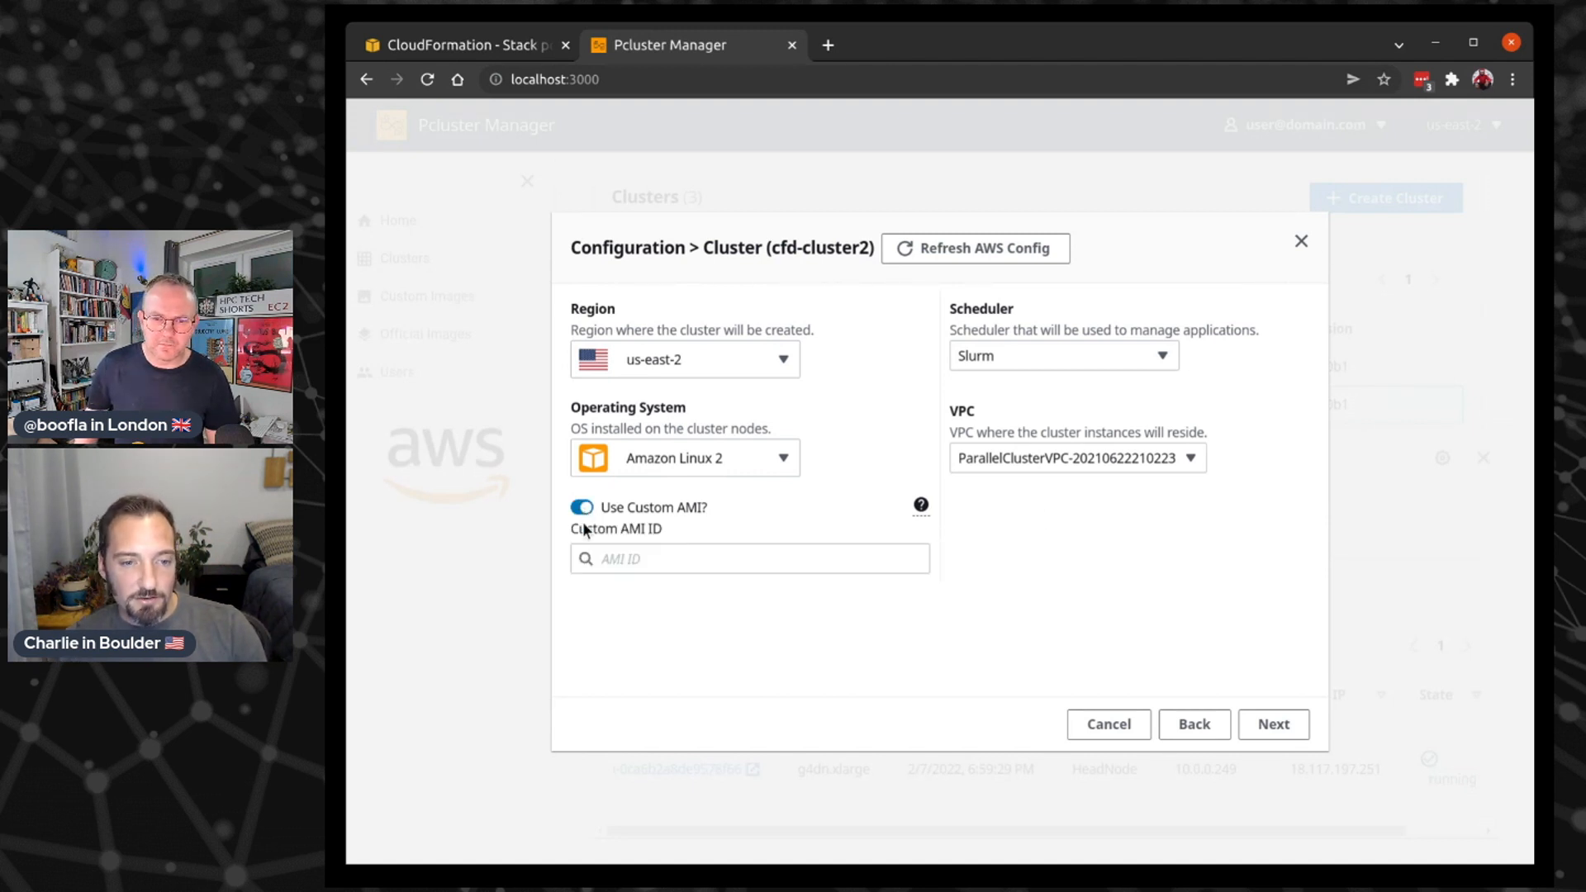
click(625, 553)
click(686, 457)
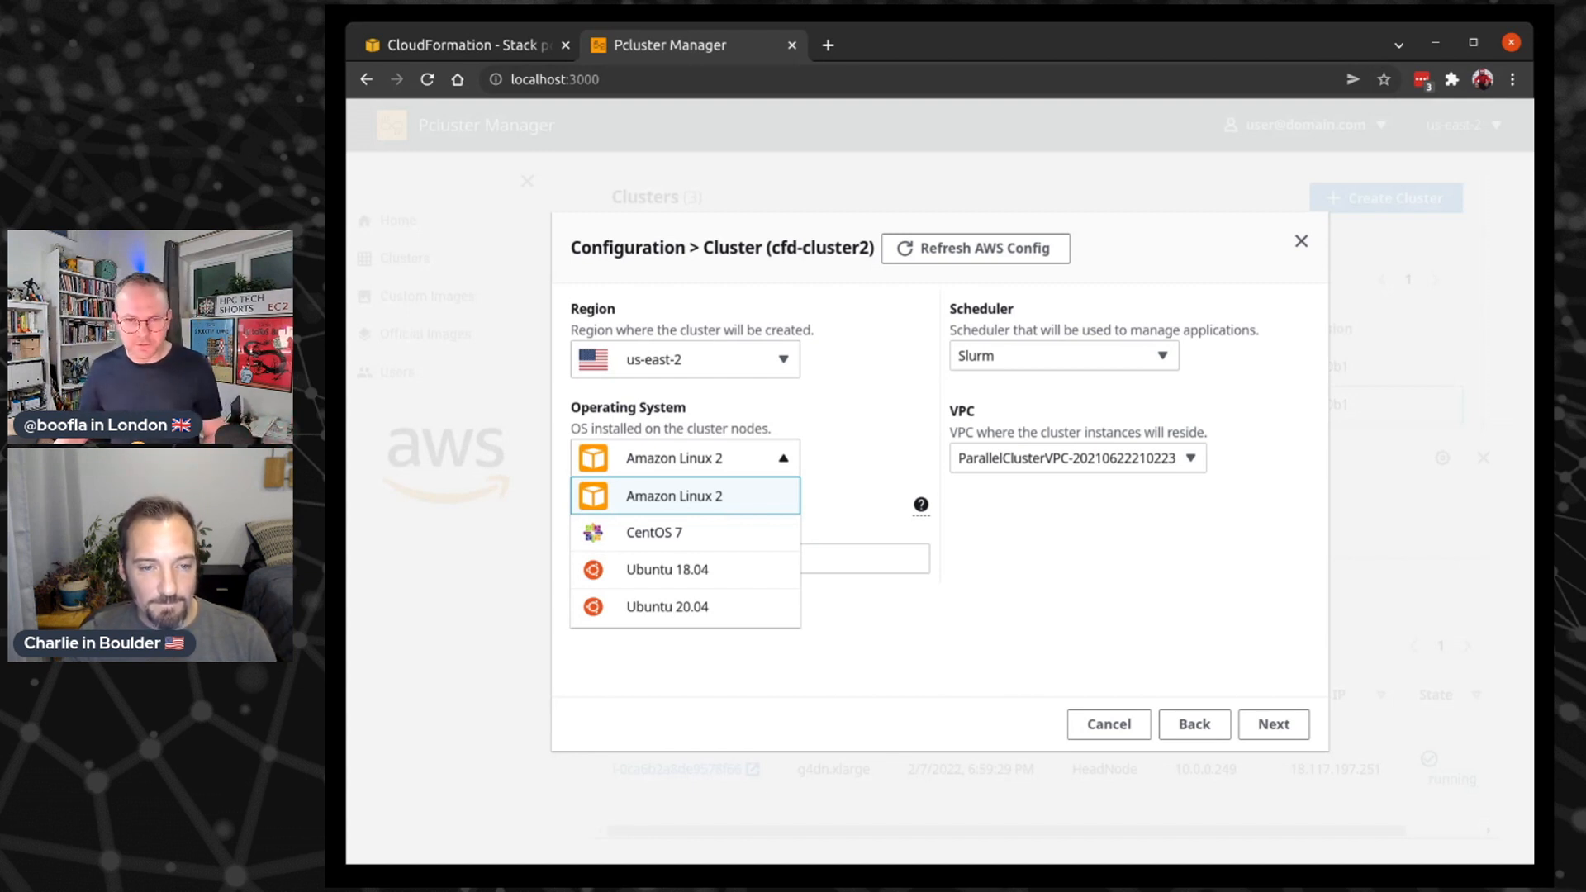
click(697, 458)
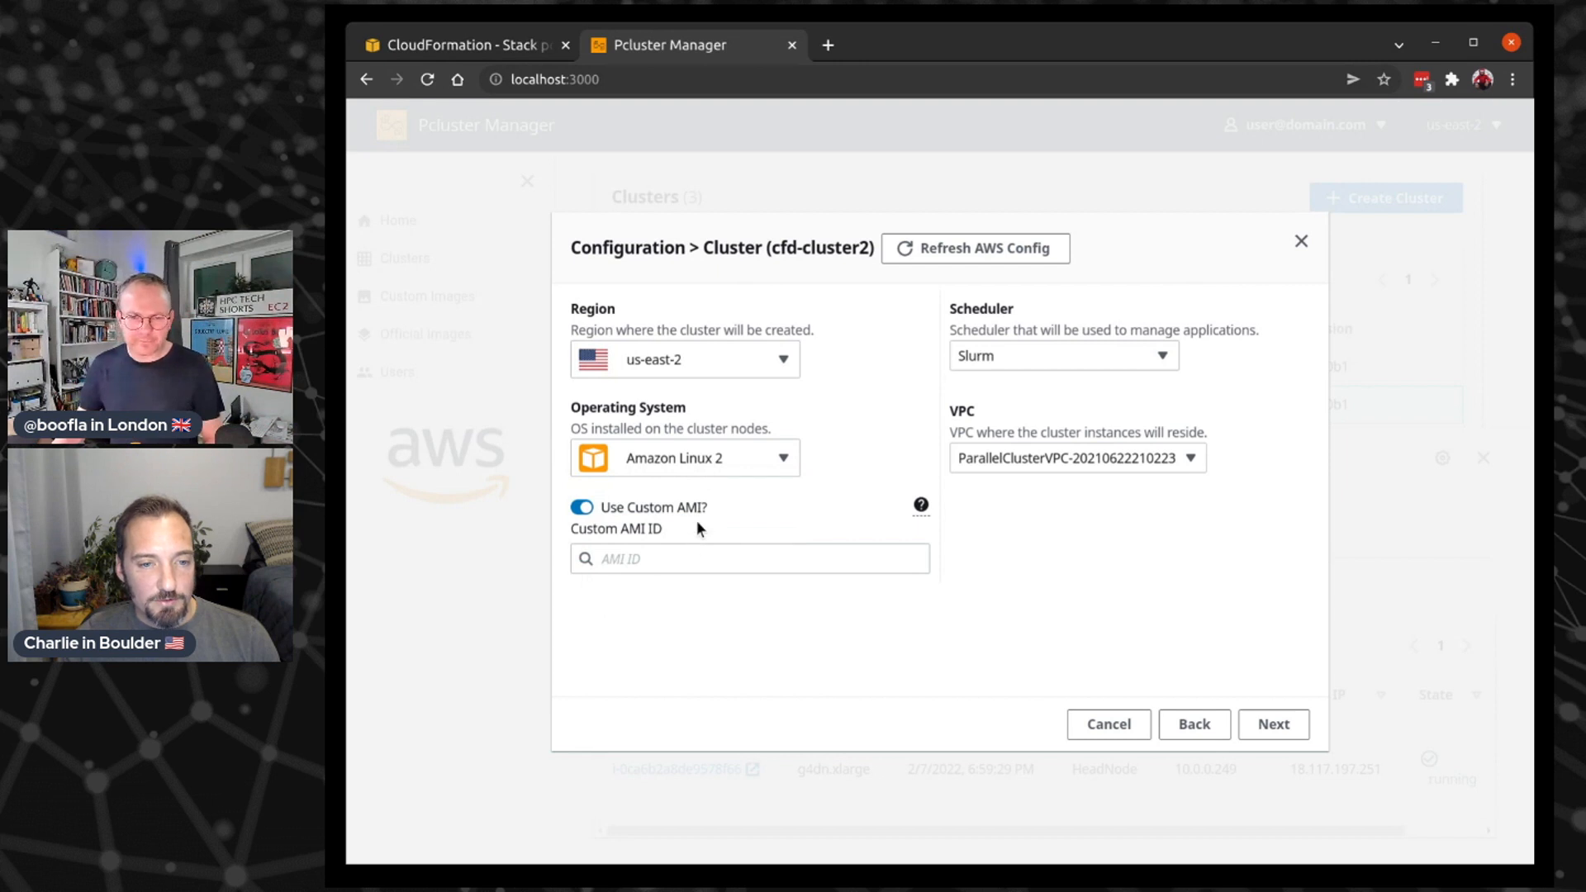
click(582, 508)
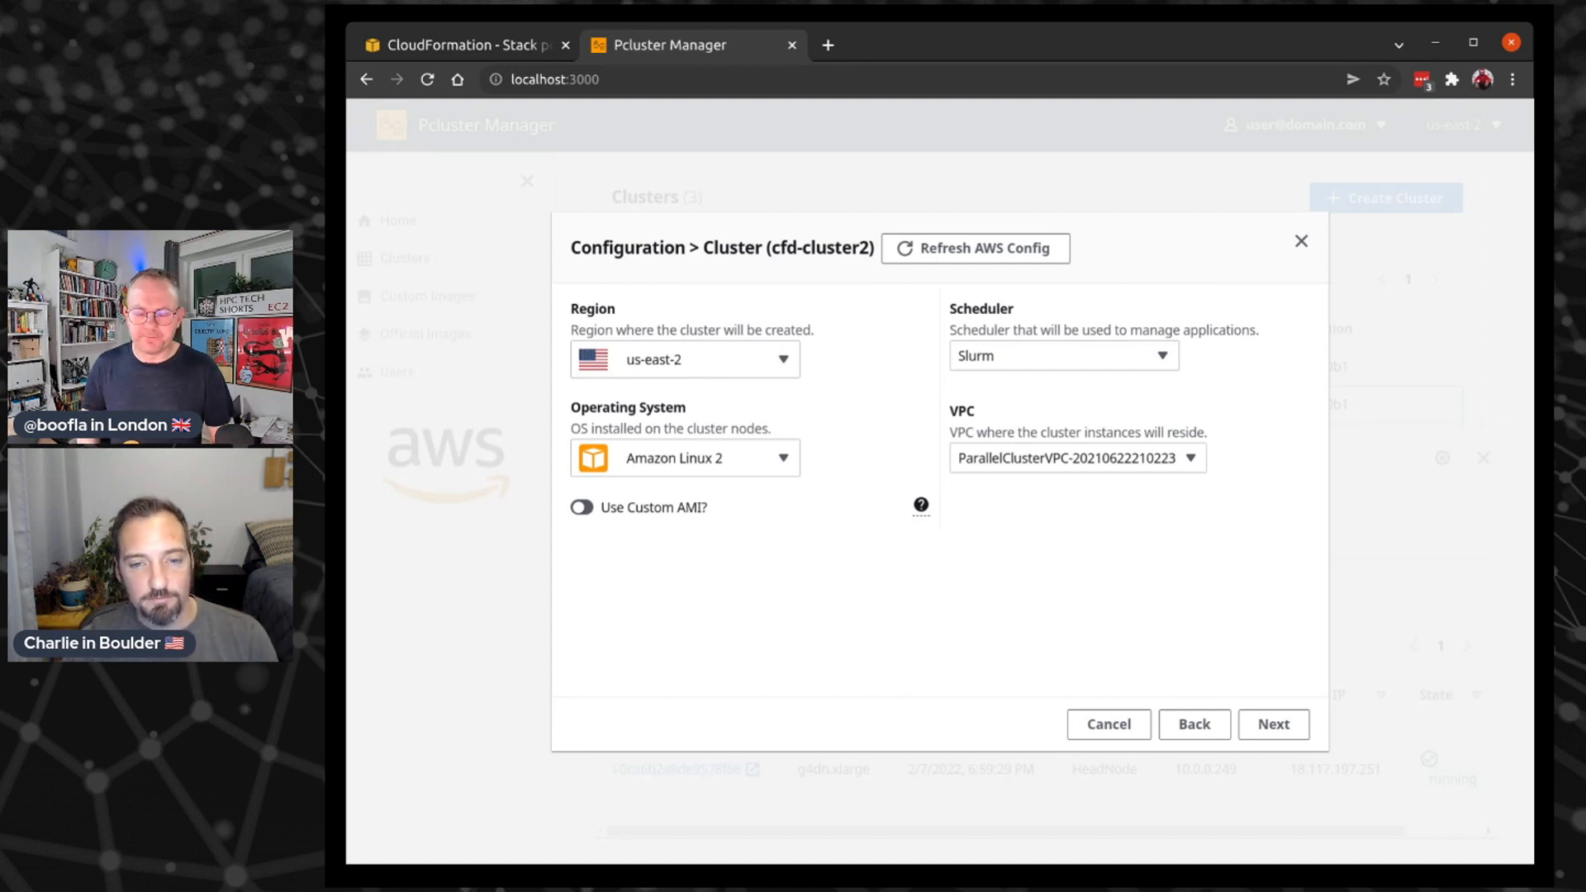
Accept the cluster settings and proceed to the head node configuration, reviewing the available instance types and keypairs
click(1269, 723)
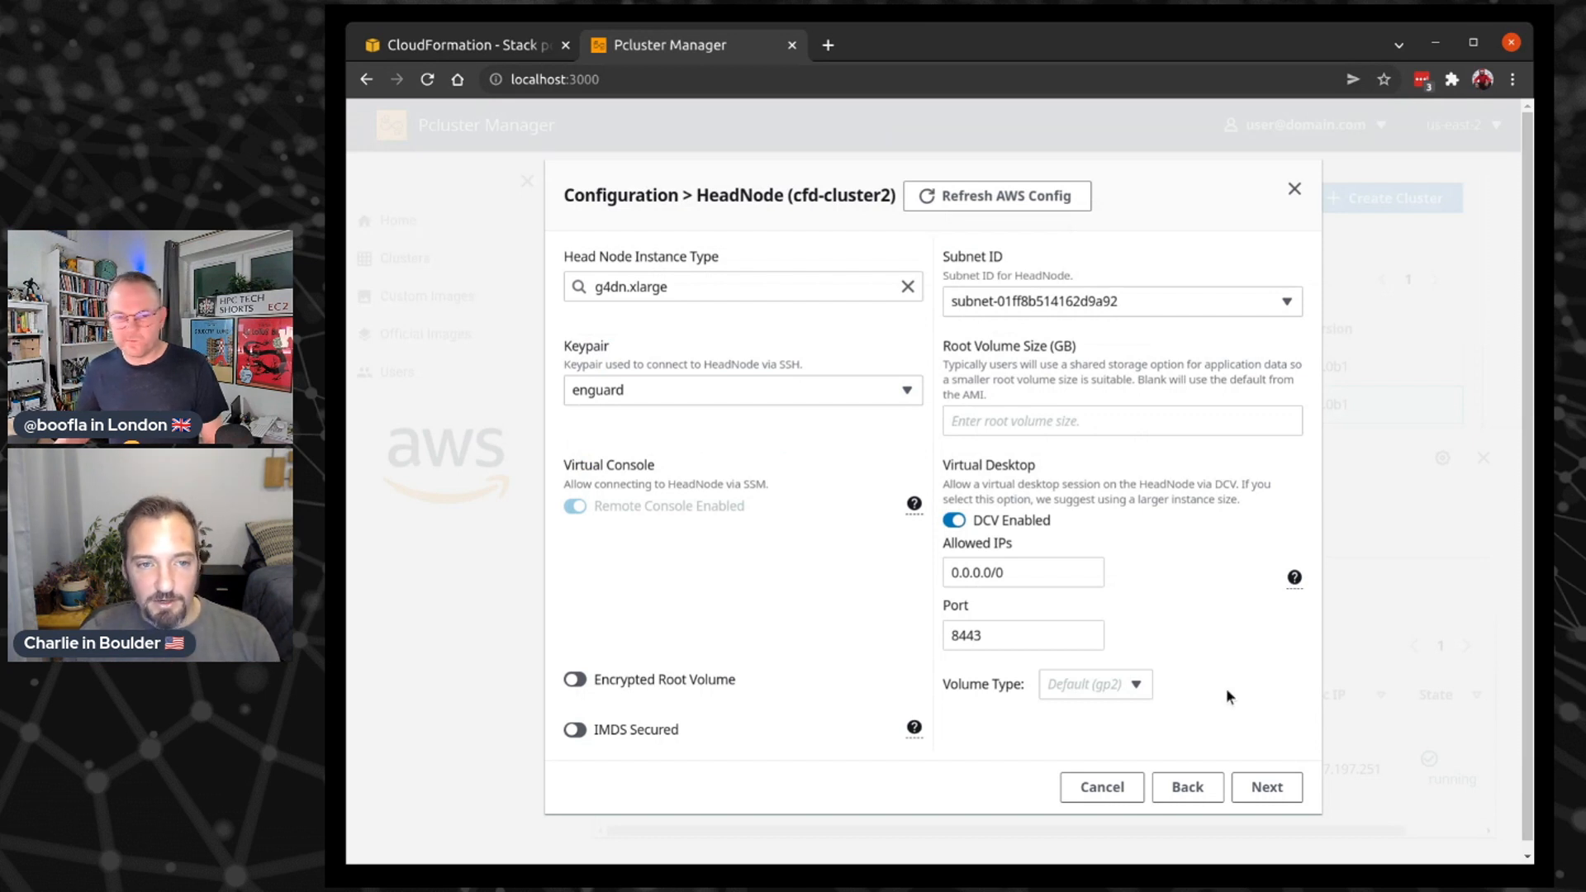
click(795, 287)
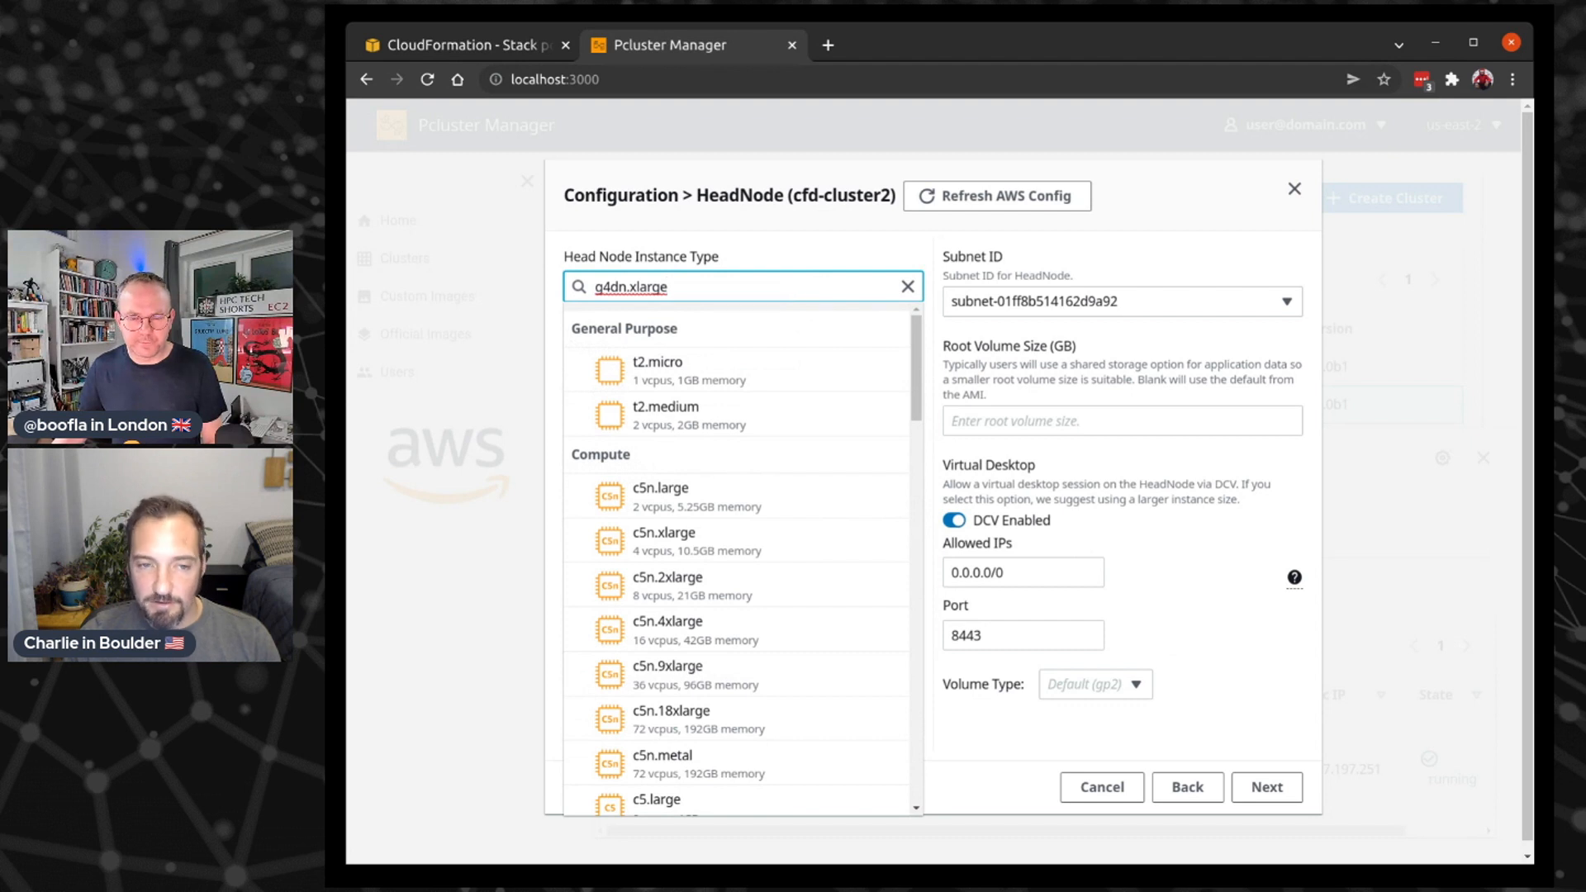
click(800, 261)
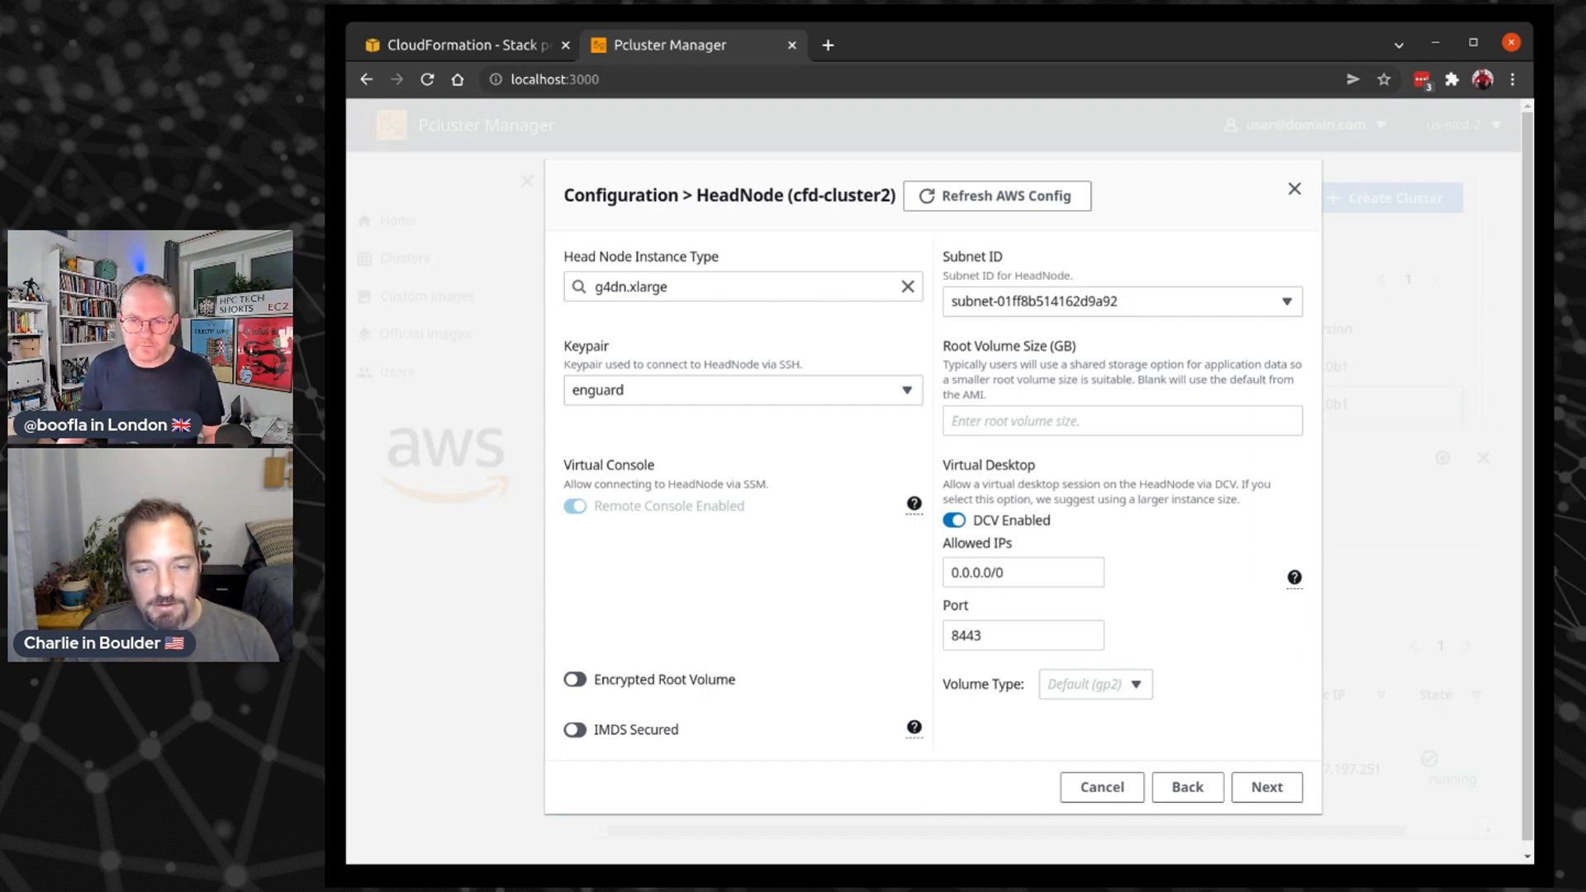
click(906, 391)
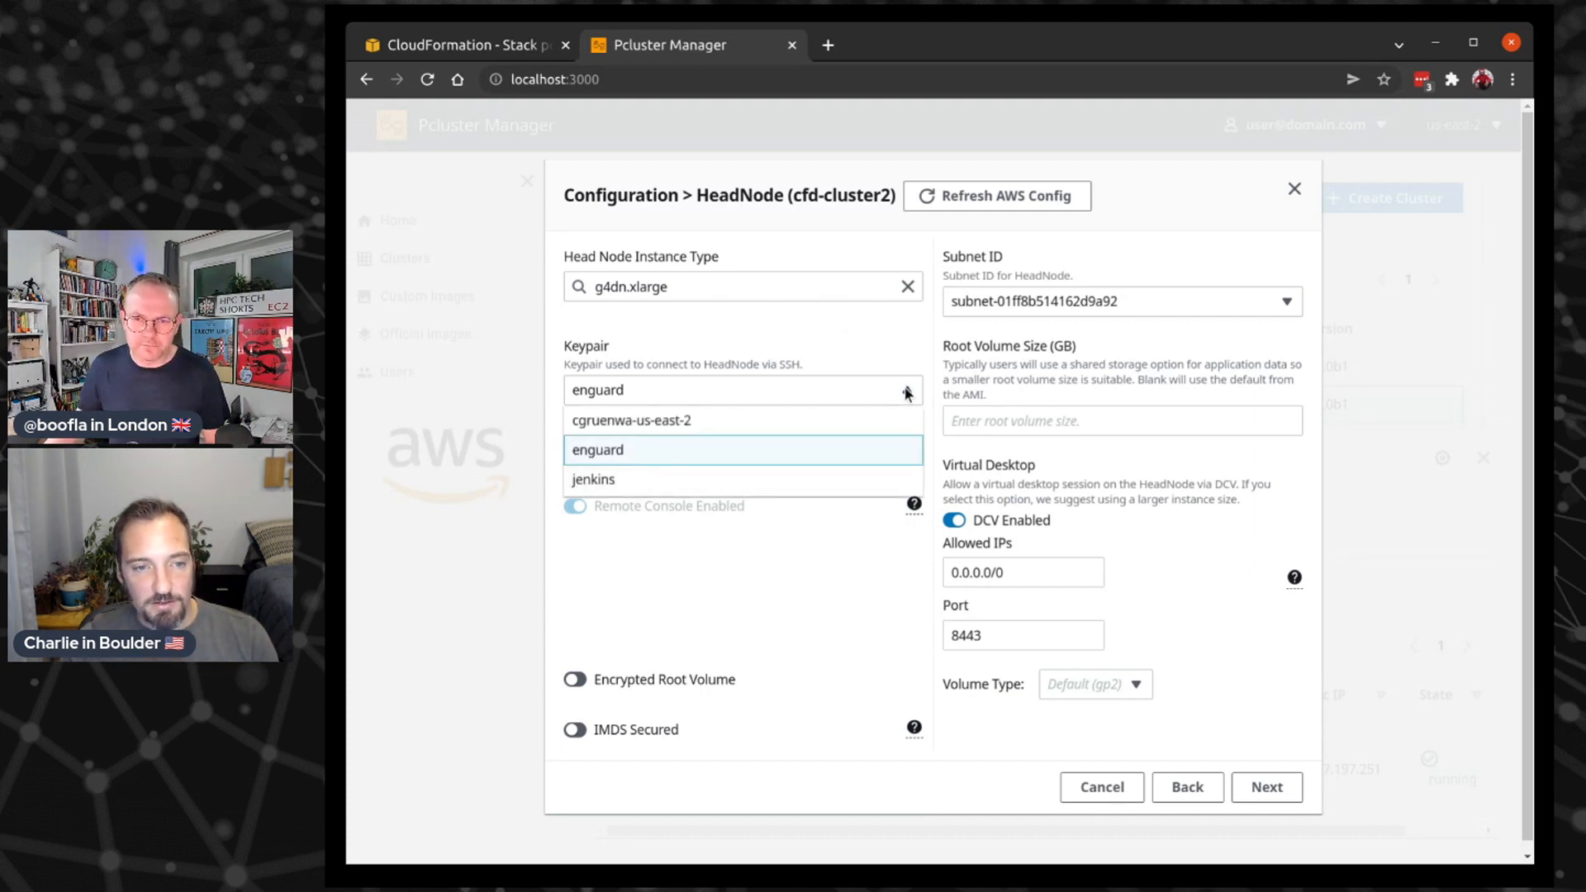
click(906, 391)
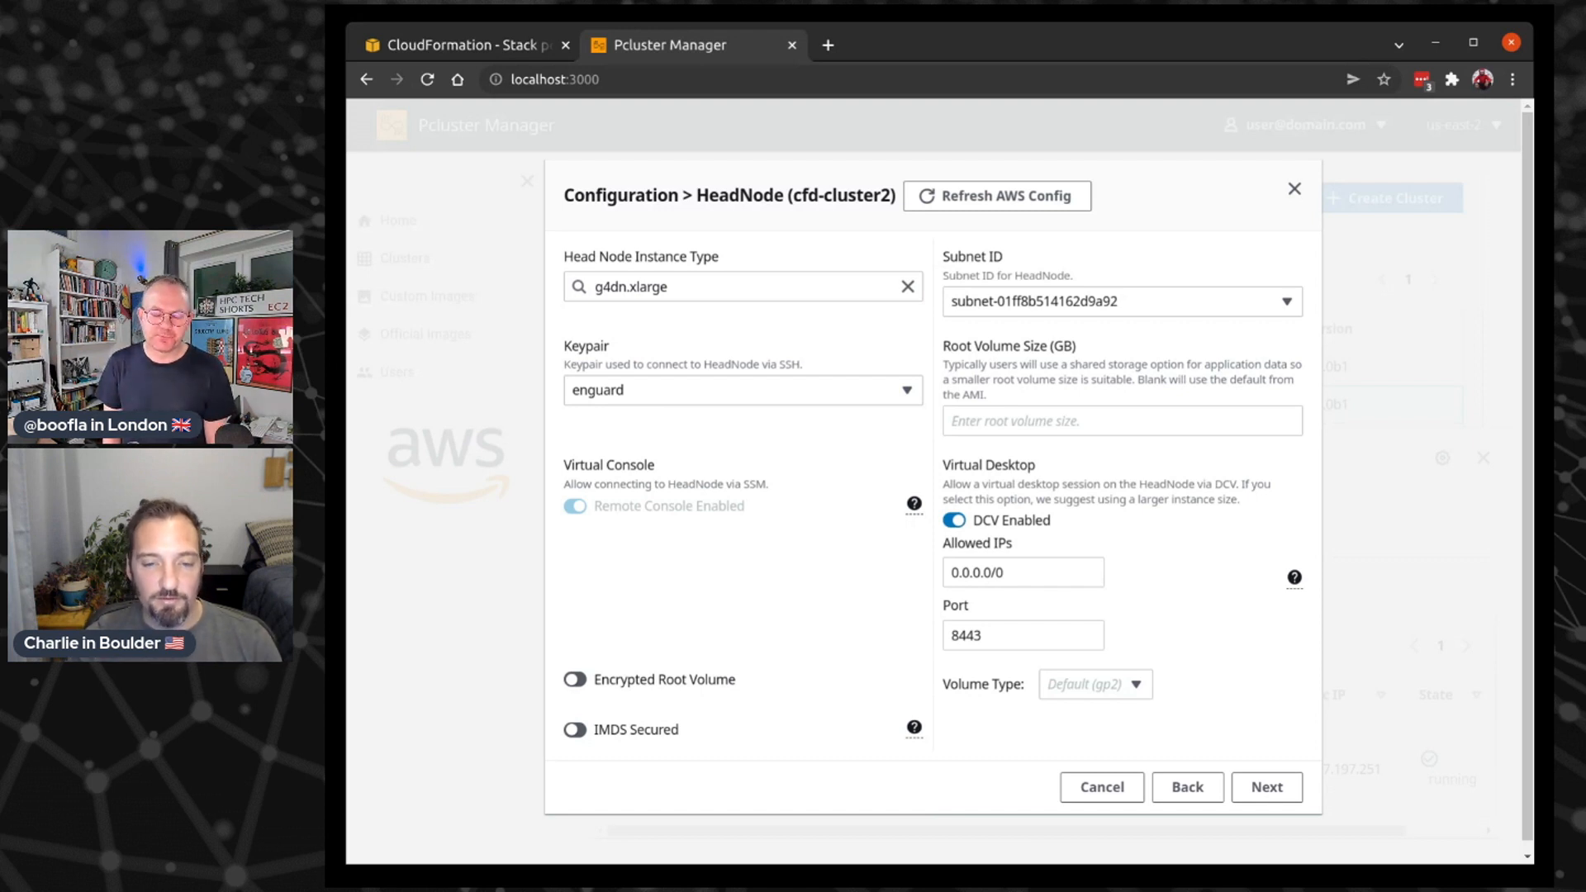
Accept the head node settings and proceed to the storage configuration, checking which existing FSx filesystems can be used
click(1279, 786)
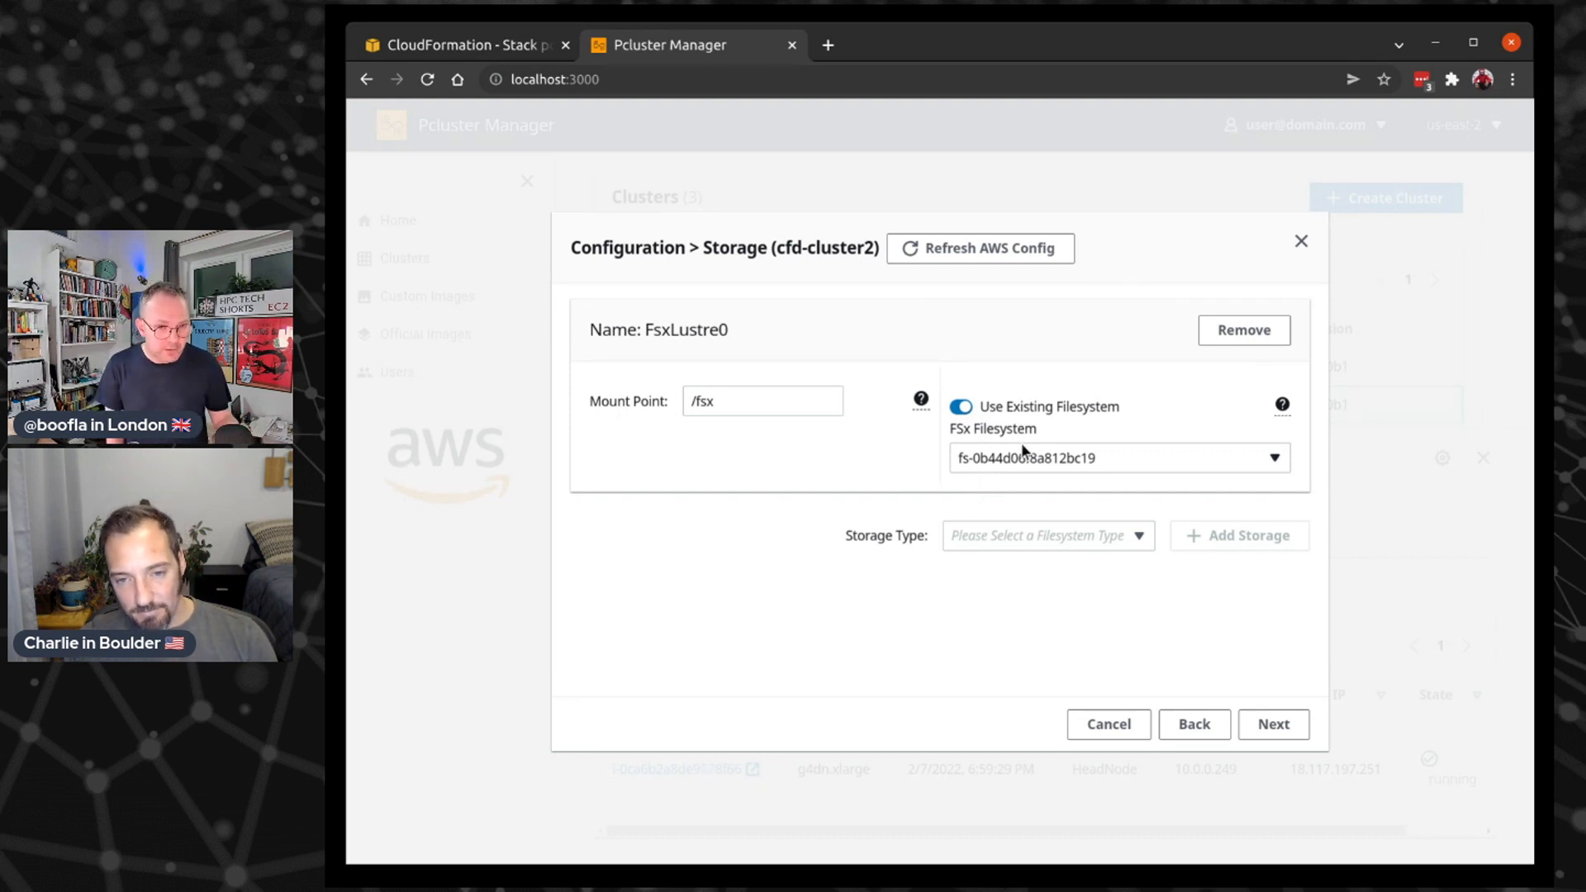
click(1224, 461)
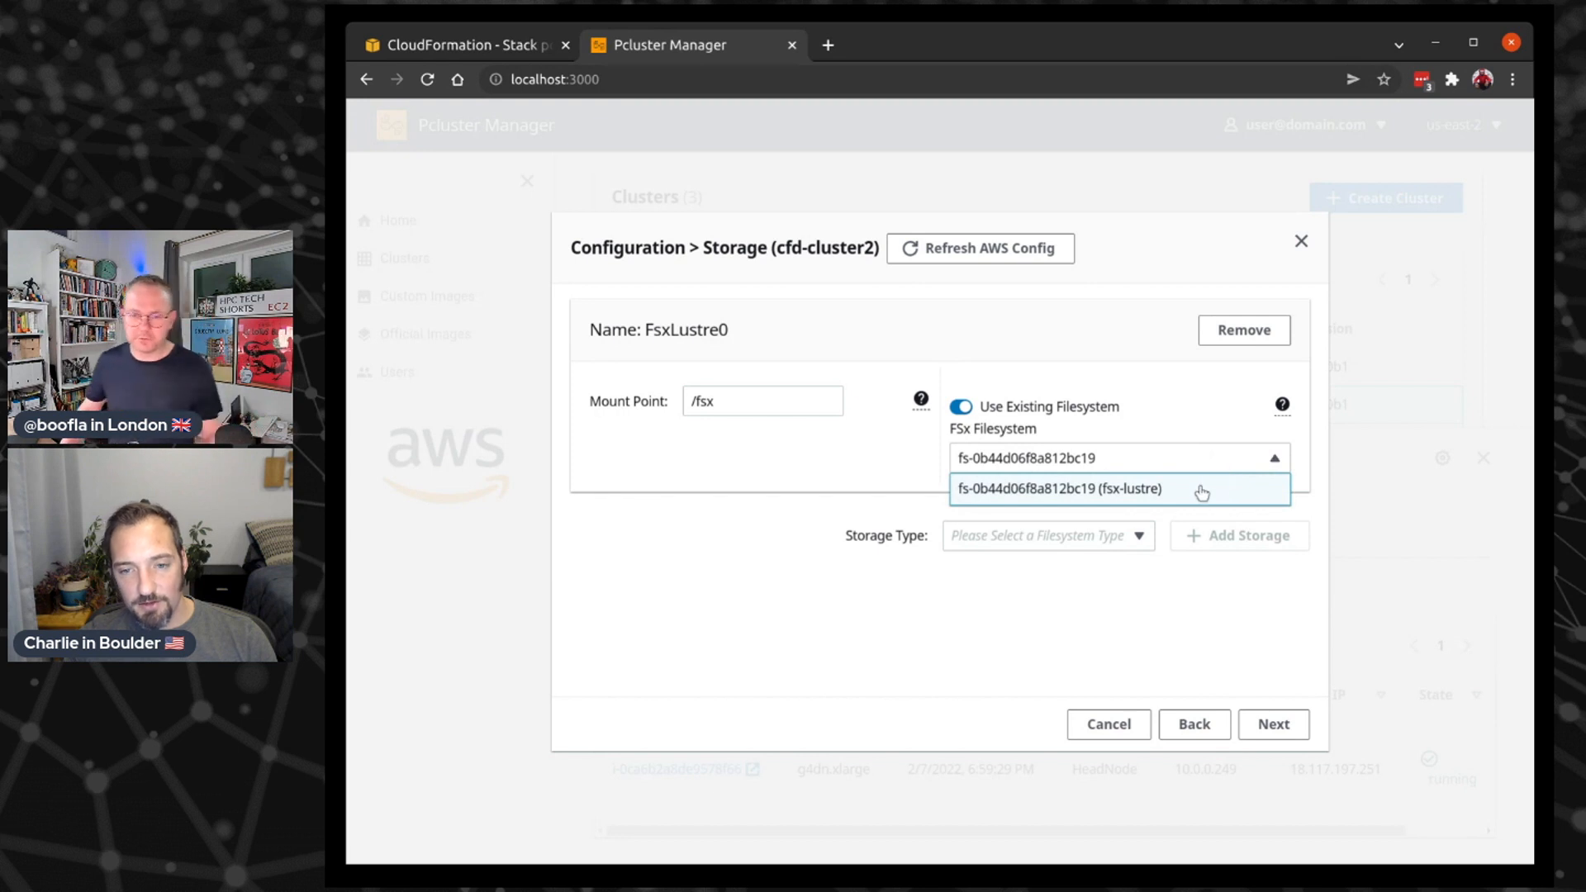
click(1171, 418)
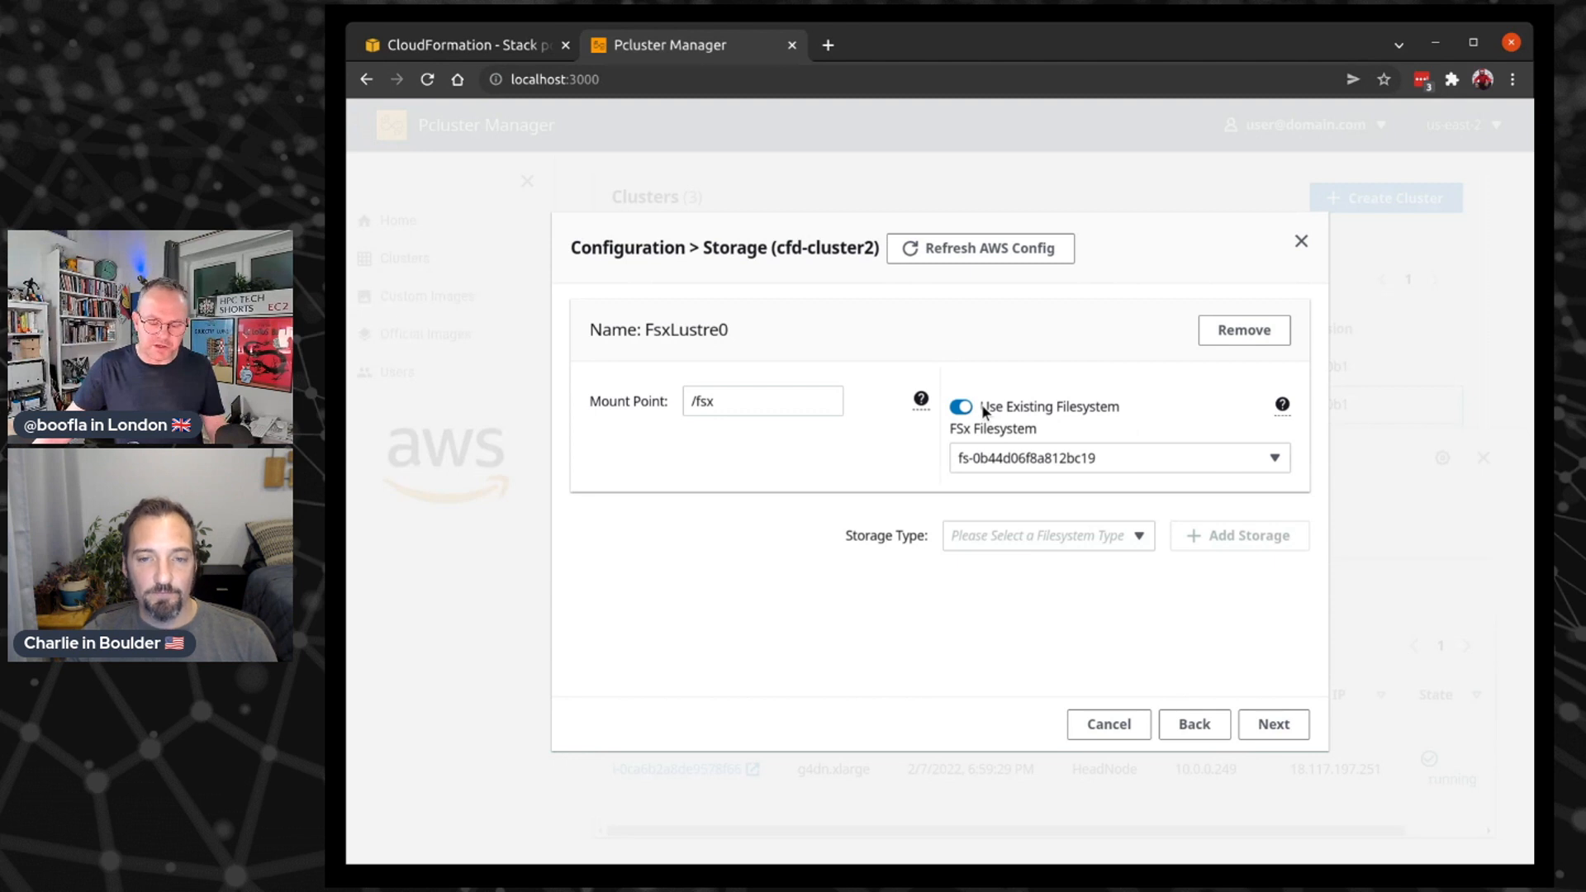
Try adding an Amazon Elastic File System (EFS) storage entry alongside FsxLustre0 in the cluster's storage configuration
click(1140, 539)
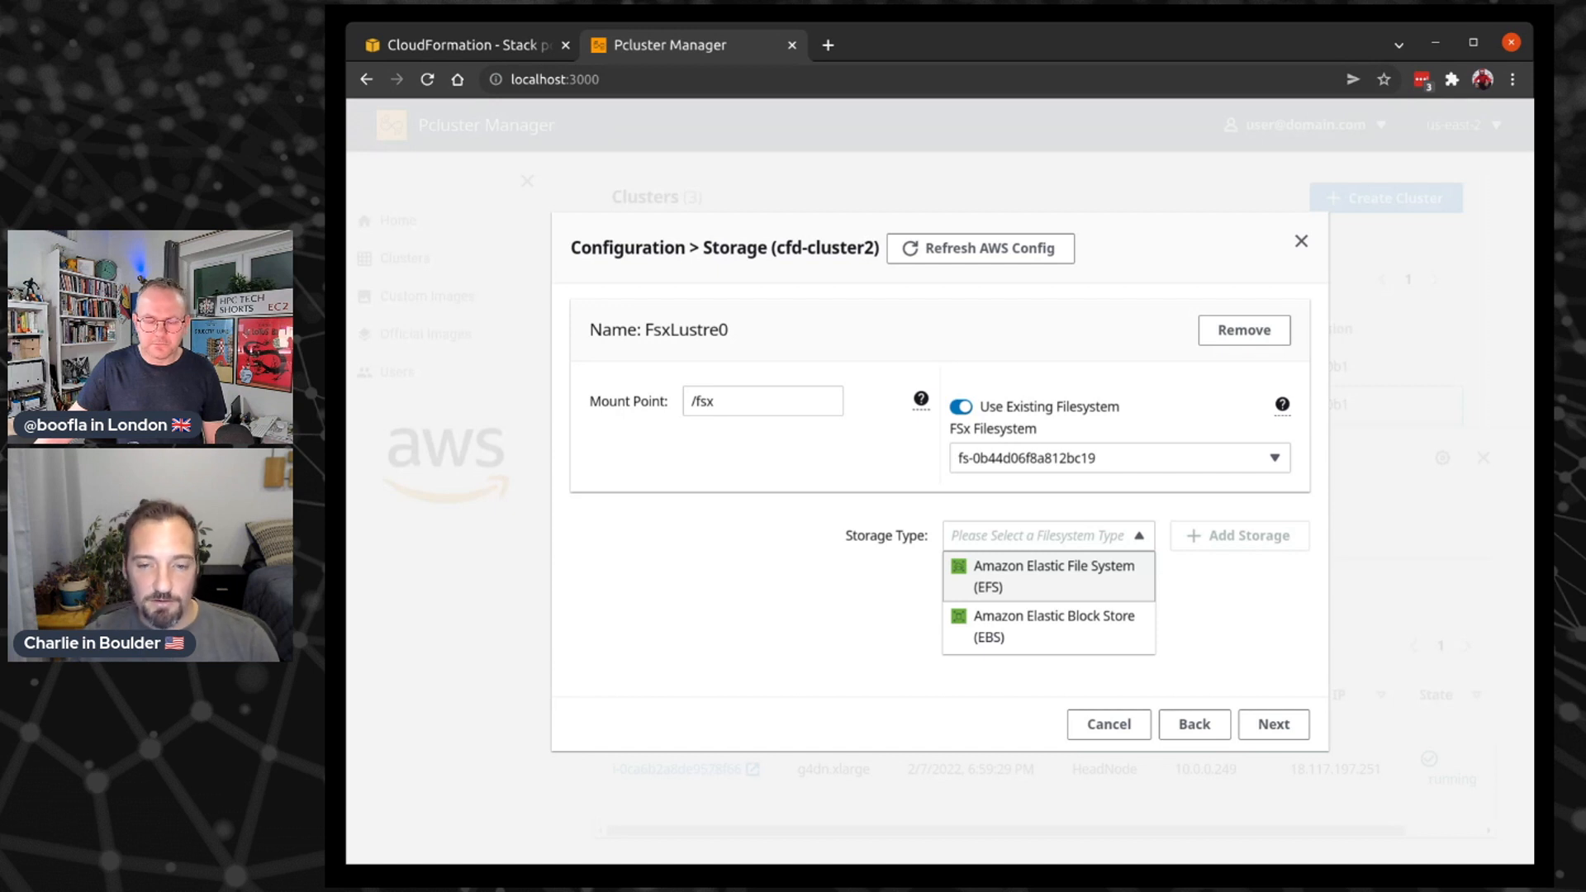
click(1055, 570)
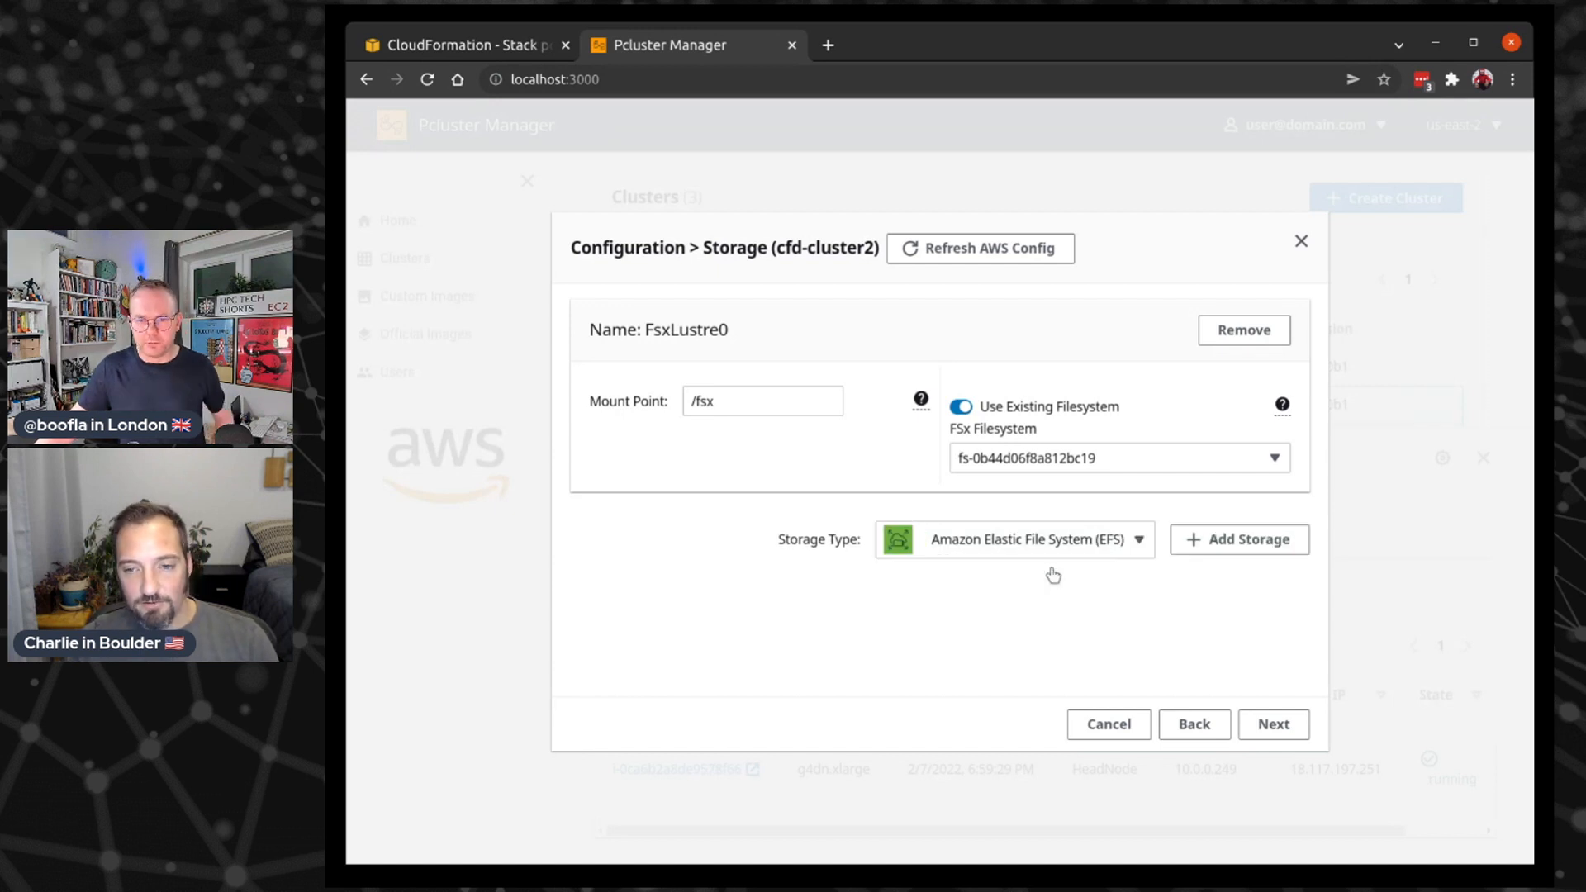
click(1229, 546)
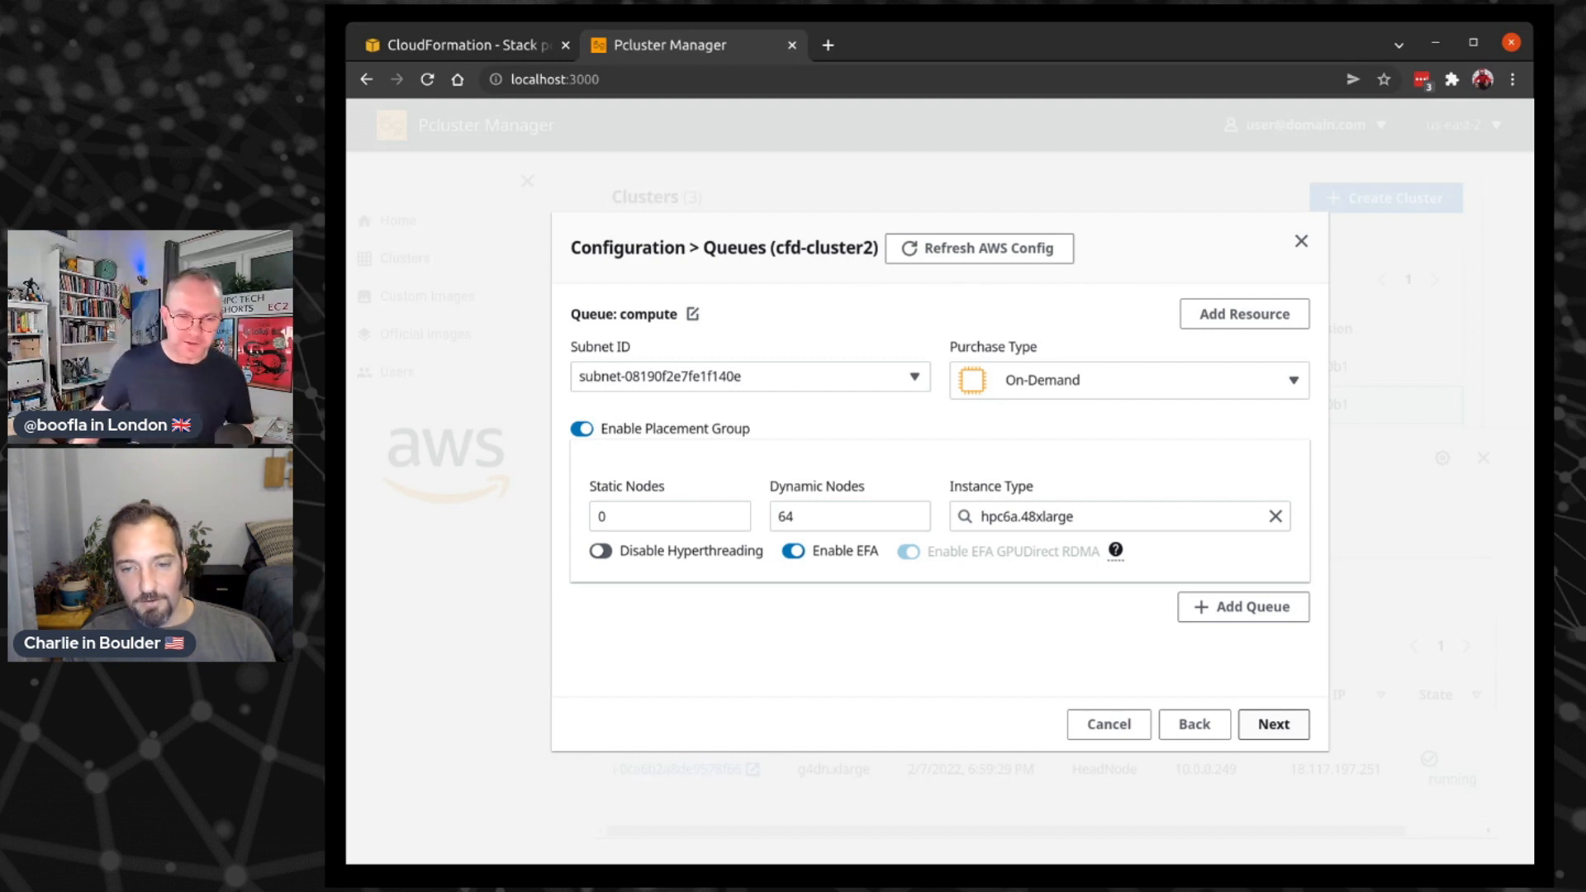
Try adding a second queue below the compute queue in the cluster's queue configuration
click(1253, 607)
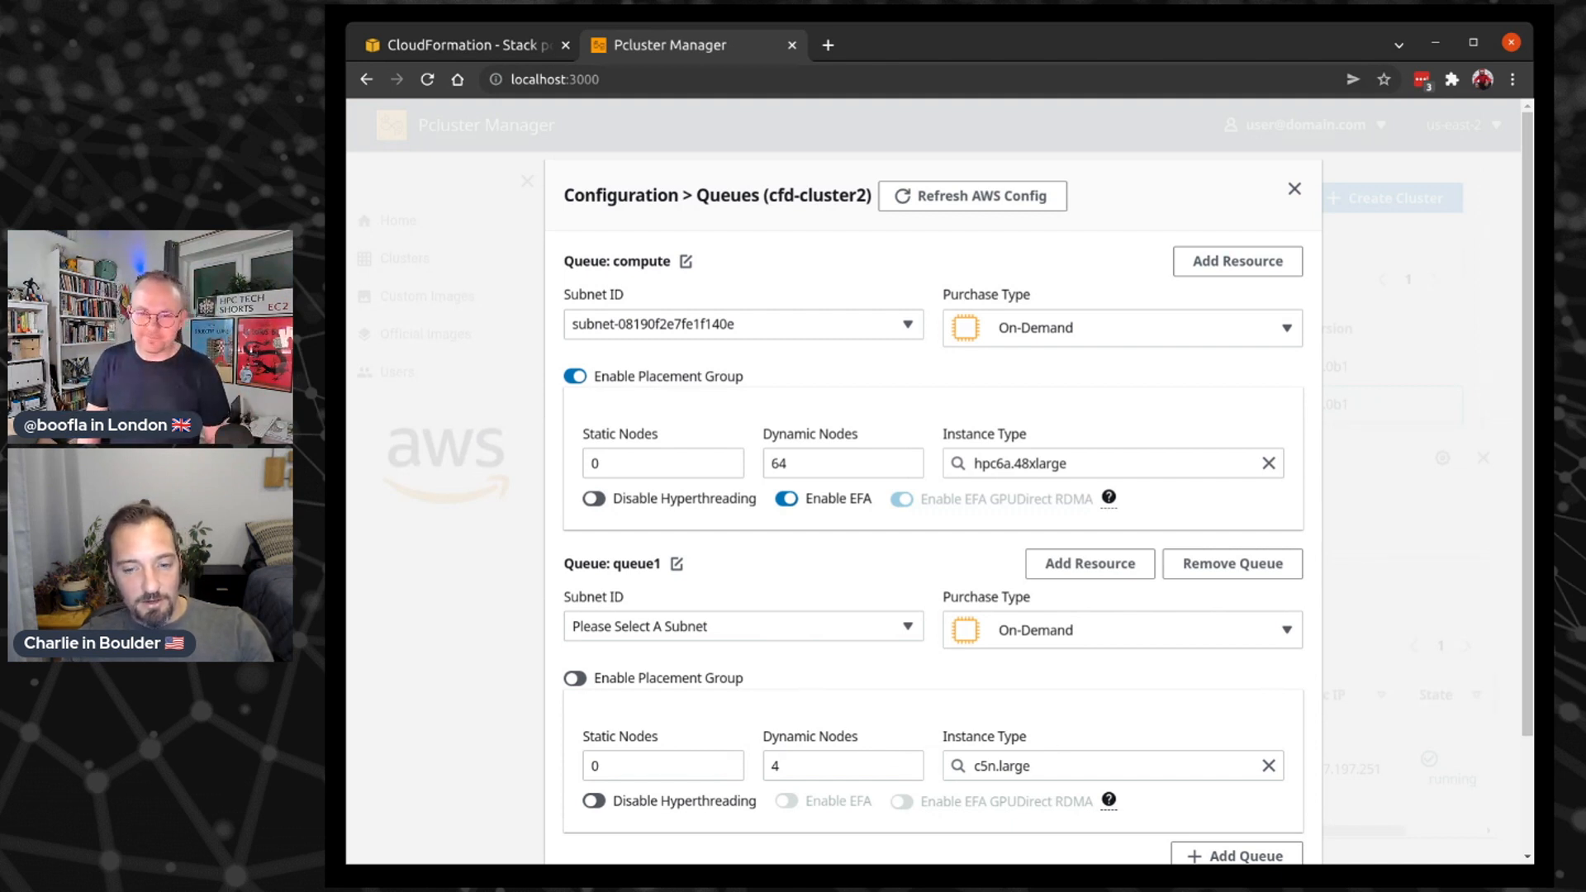
scroll(1063, 751, down, 2)
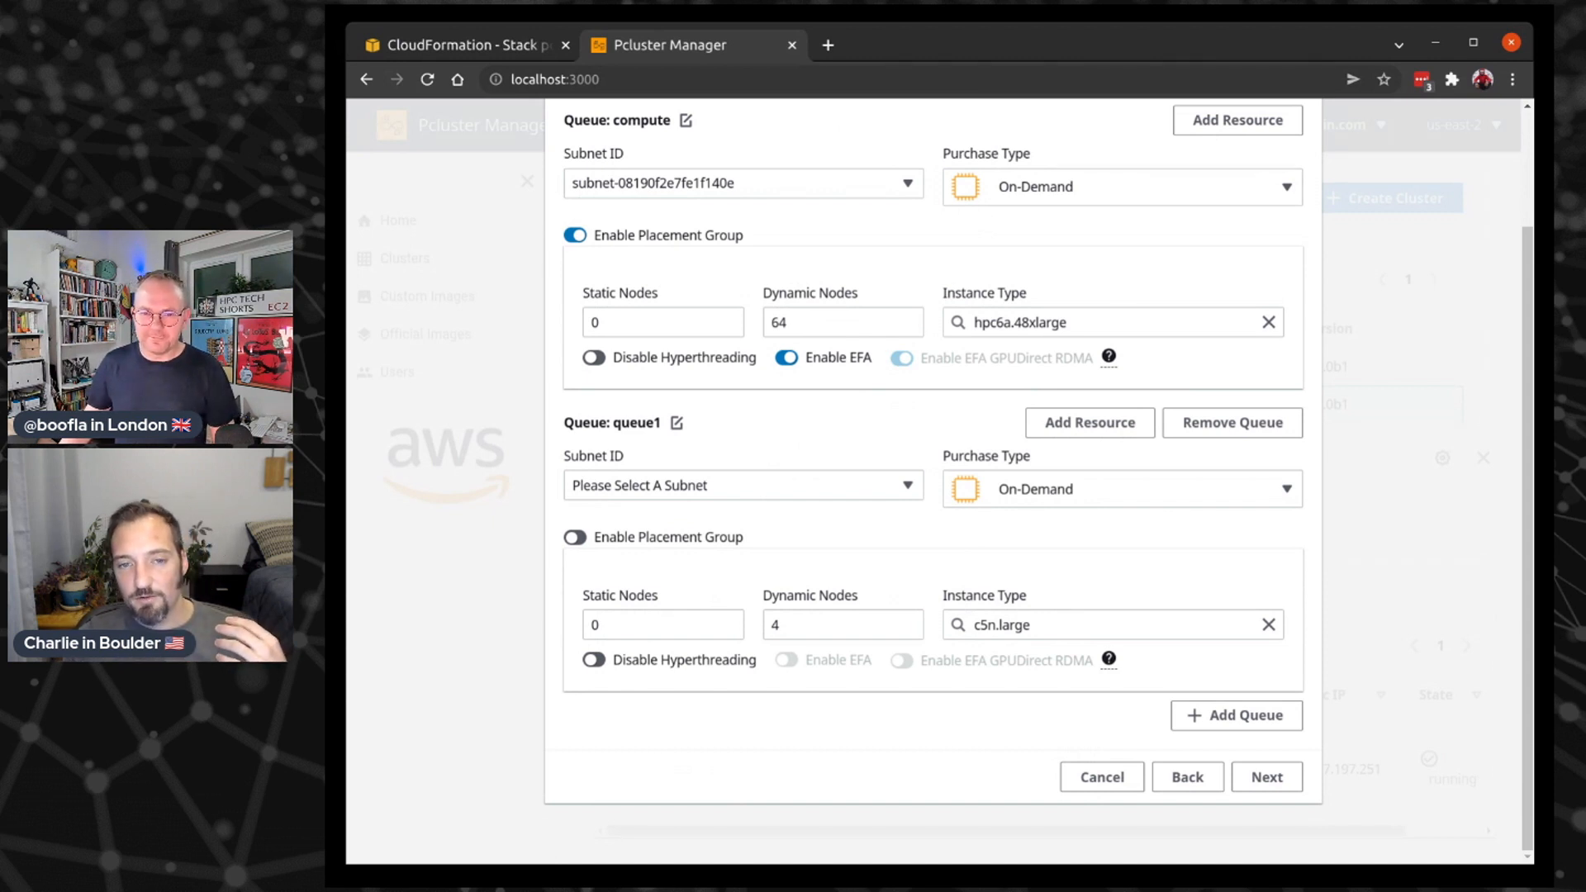
Proceed to the generated cluster configuration for cfd-cluster2, review it and validate it with a dry run
click(1267, 777)
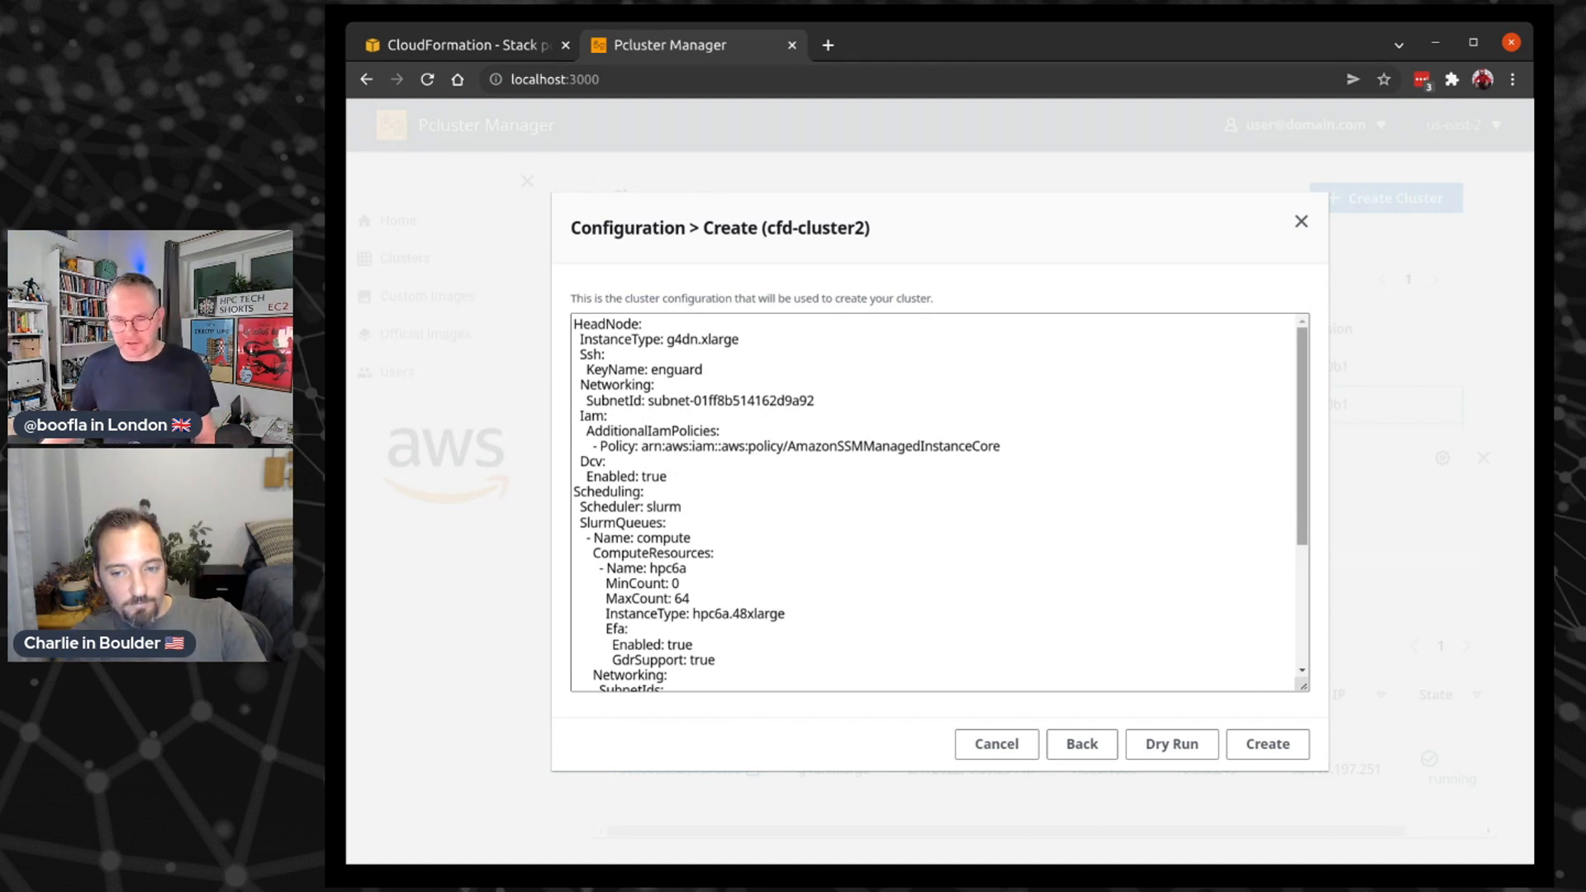
drag(1303, 540, 1303, 661)
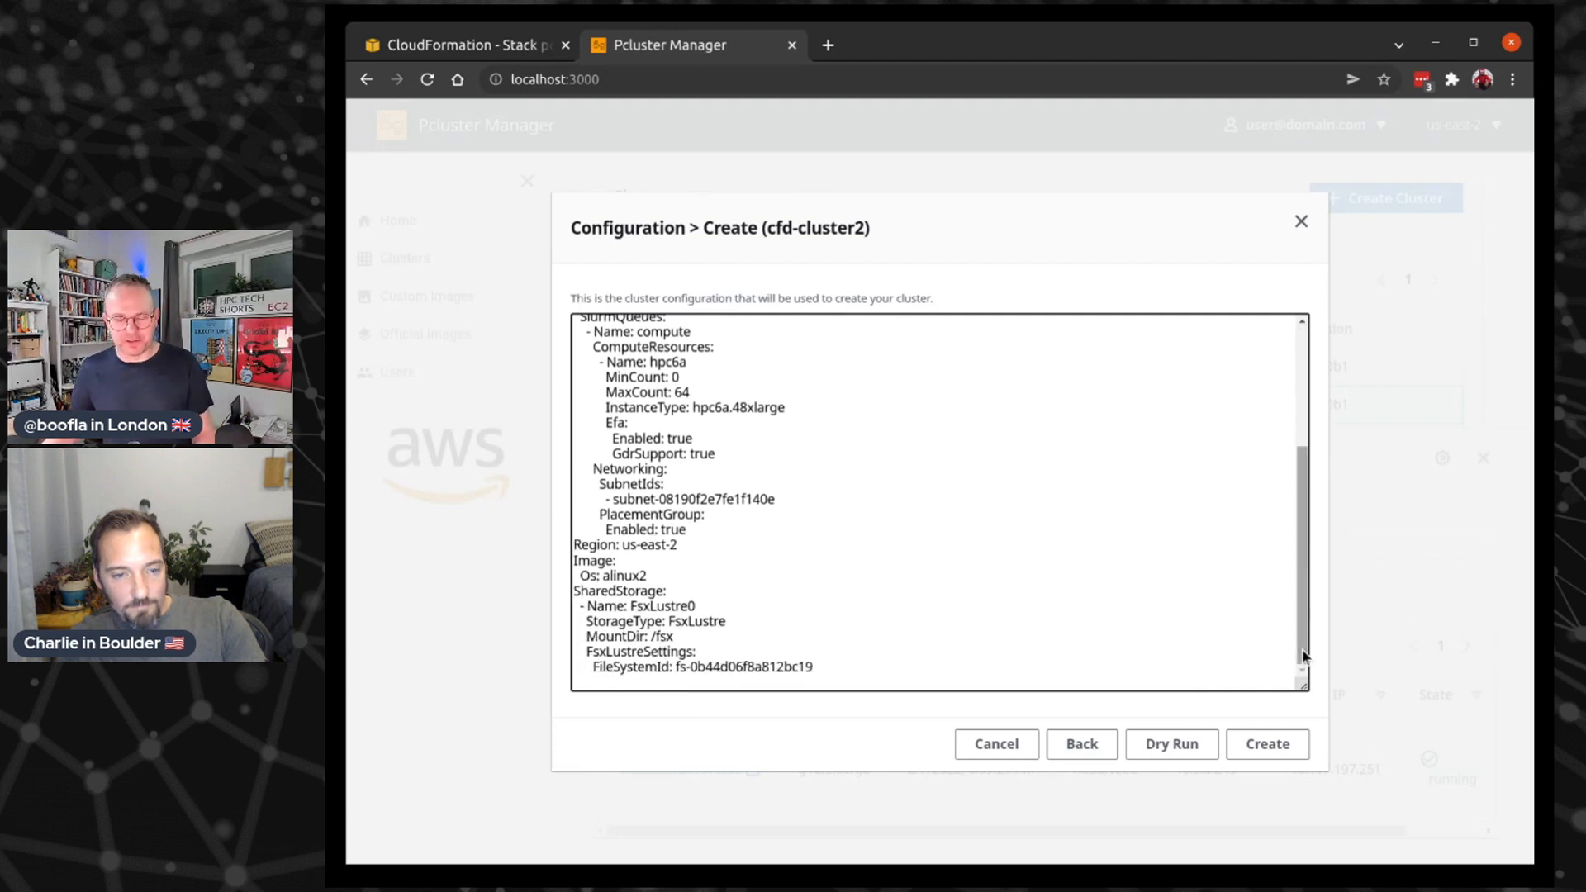
click(1171, 746)
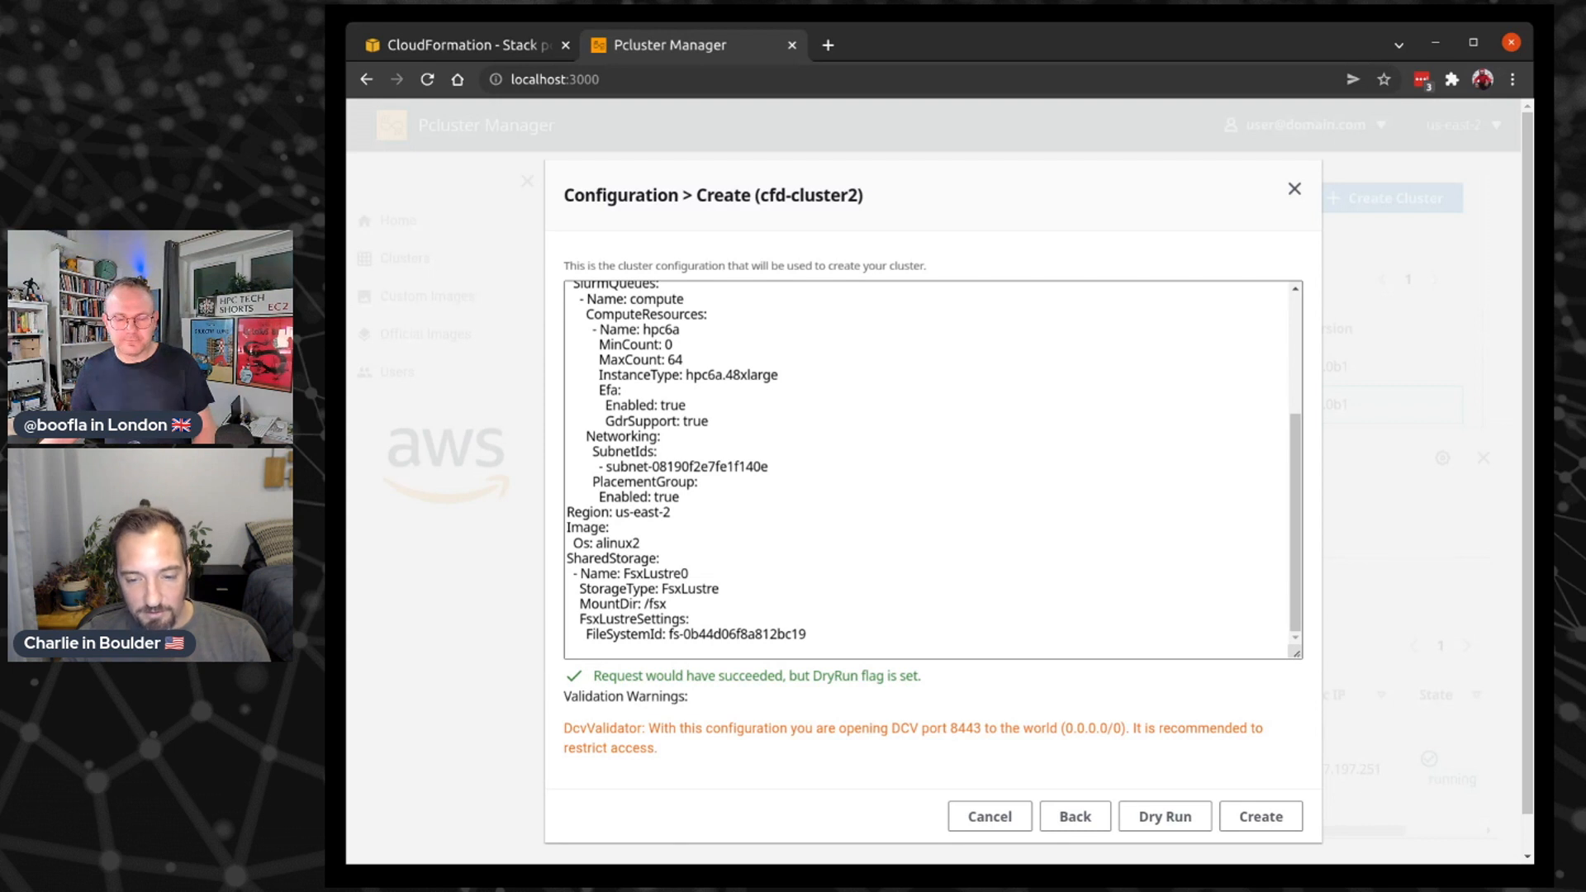
scroll(934, 470, up, 5)
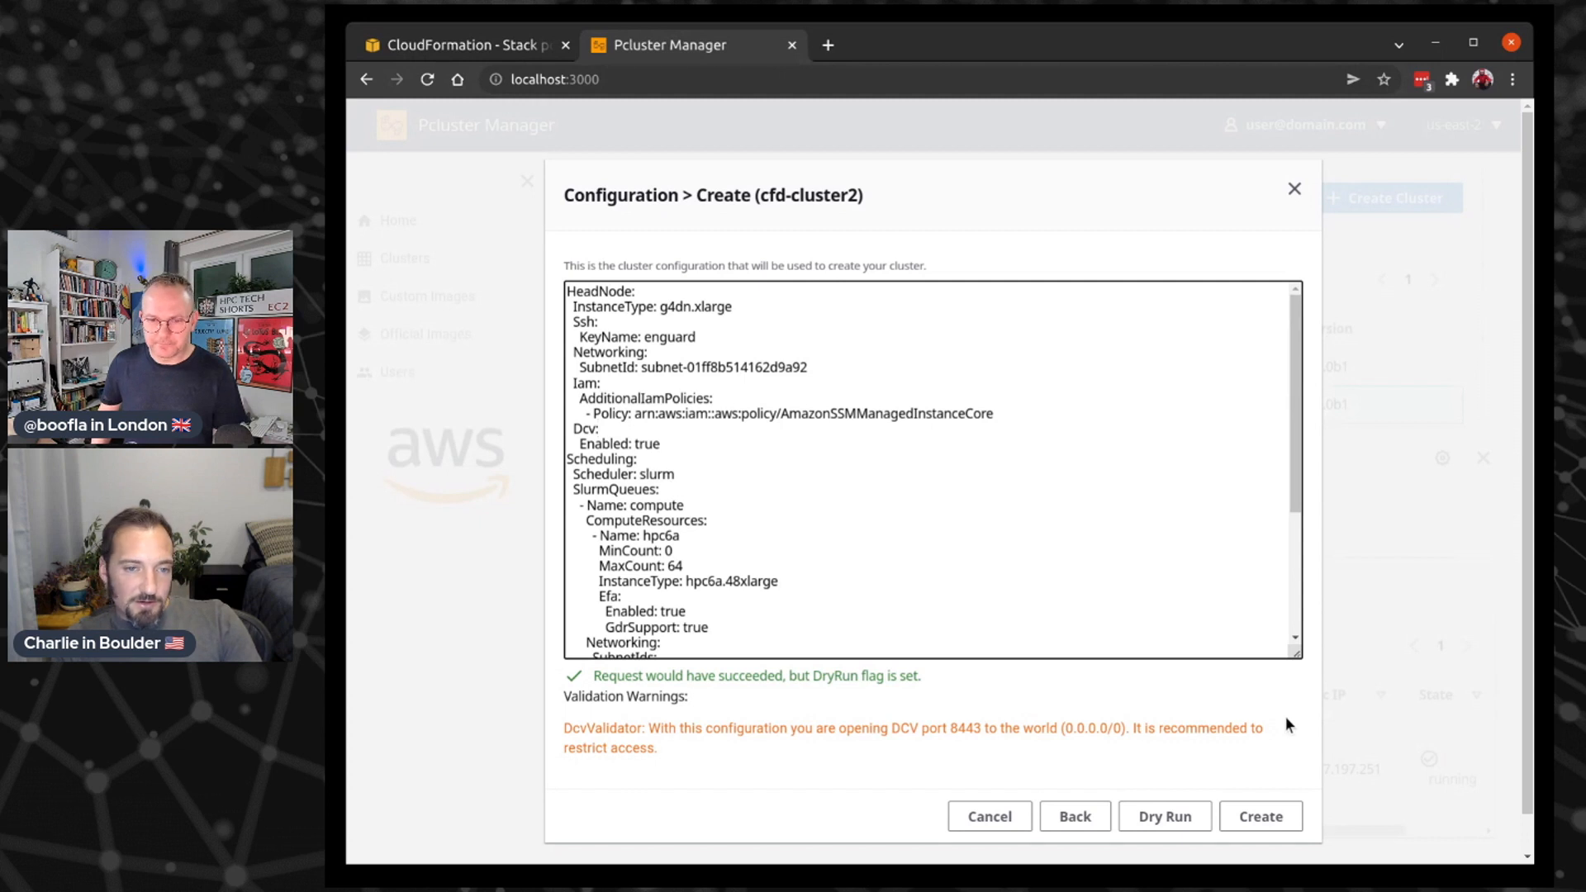
Create the cluster cfd-cluster2 and select it in the enlarged cluster list to view its details
click(1273, 822)
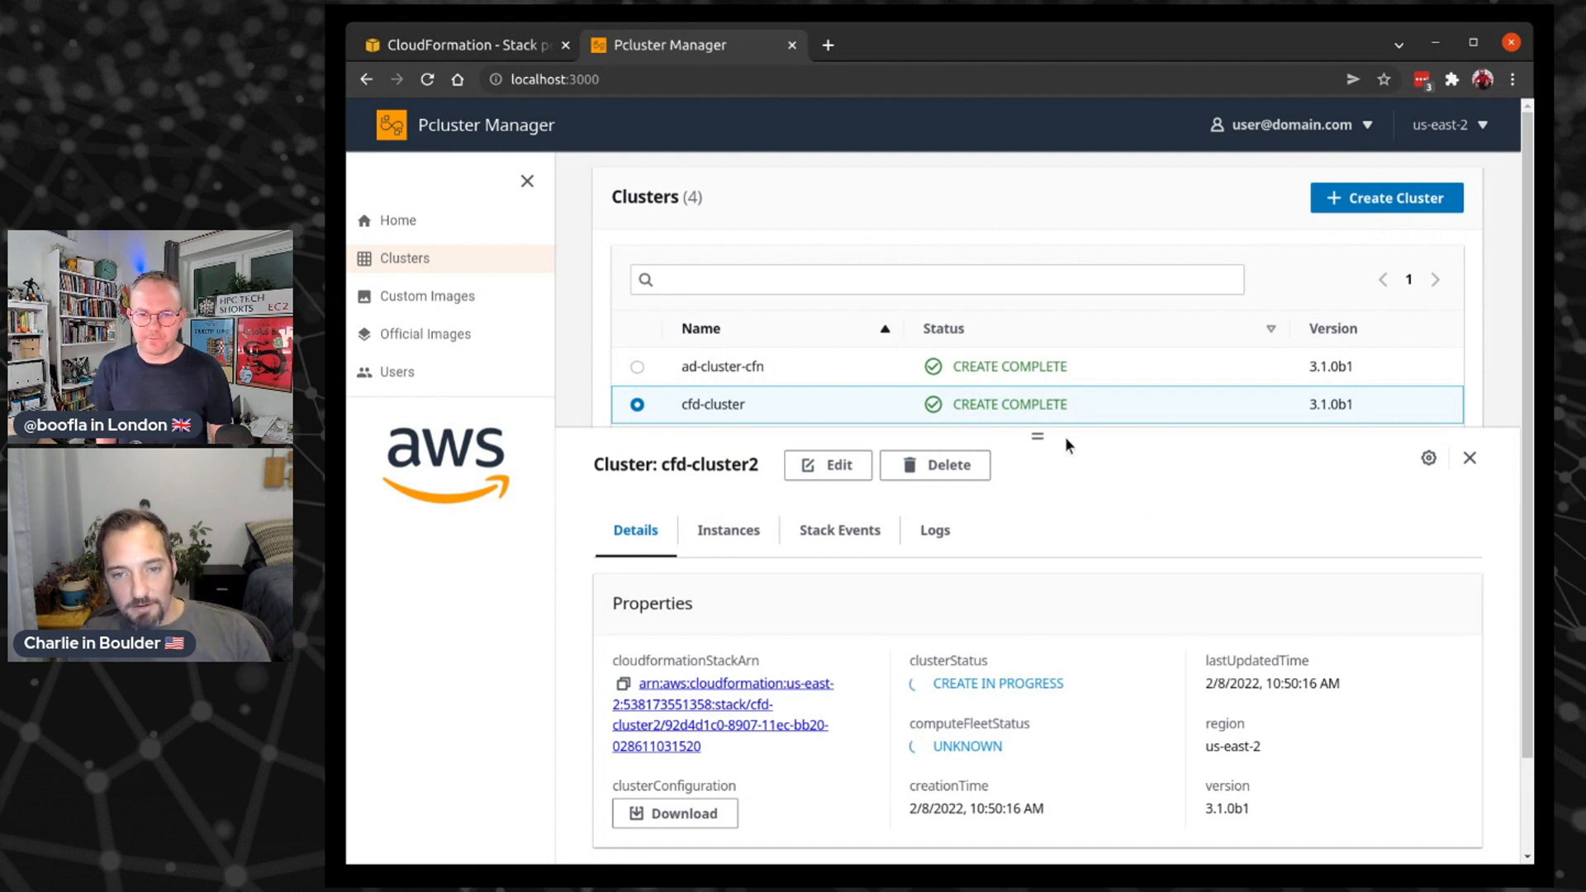
drag(1028, 436, 1029, 501)
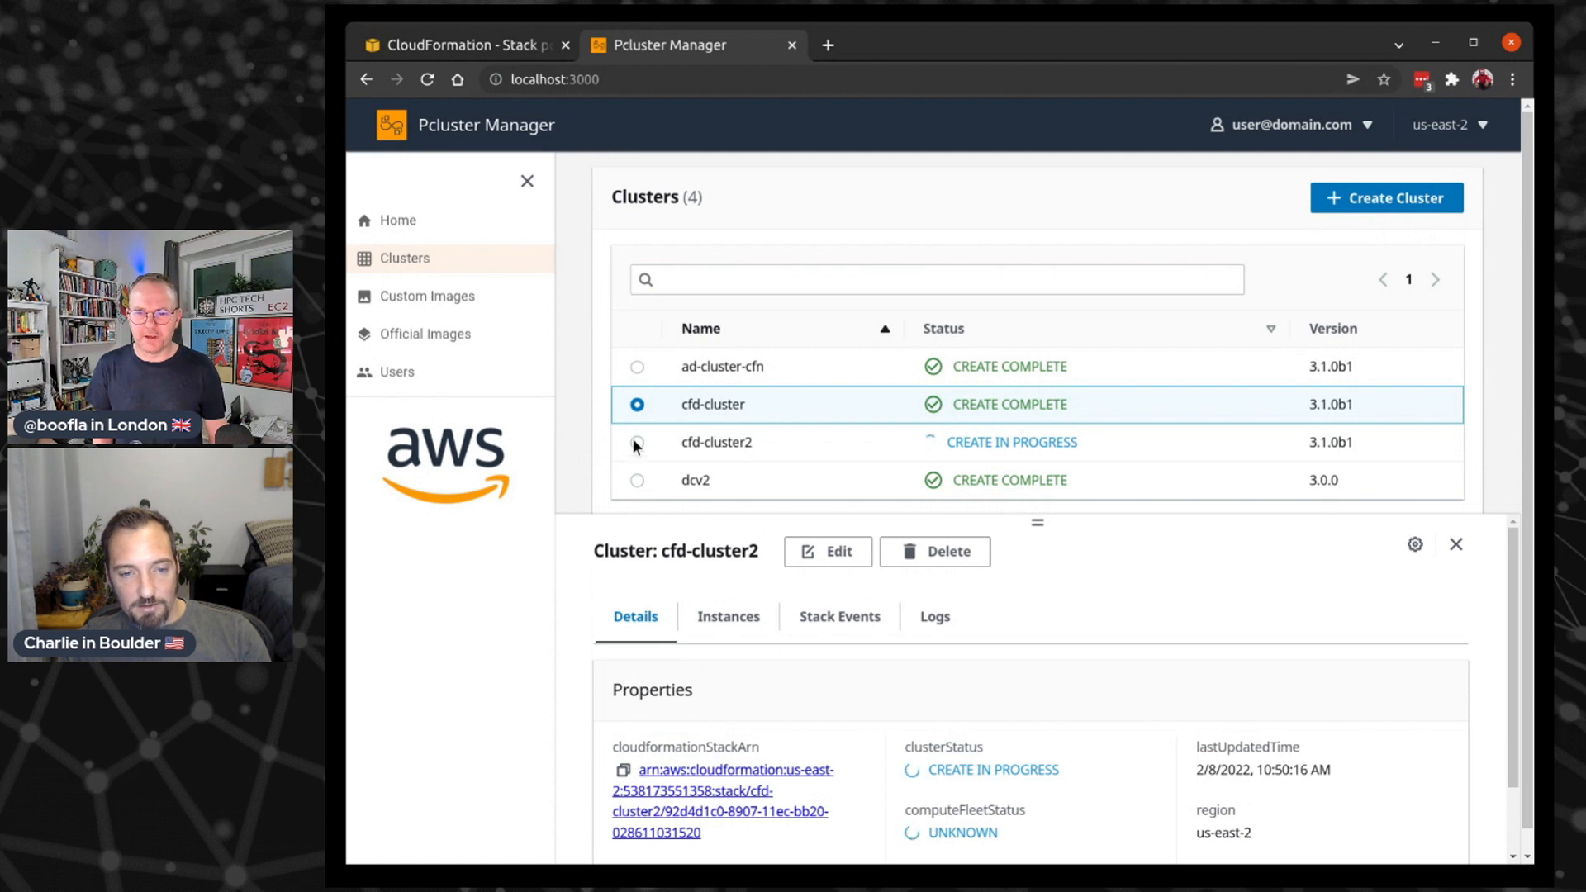
click(637, 444)
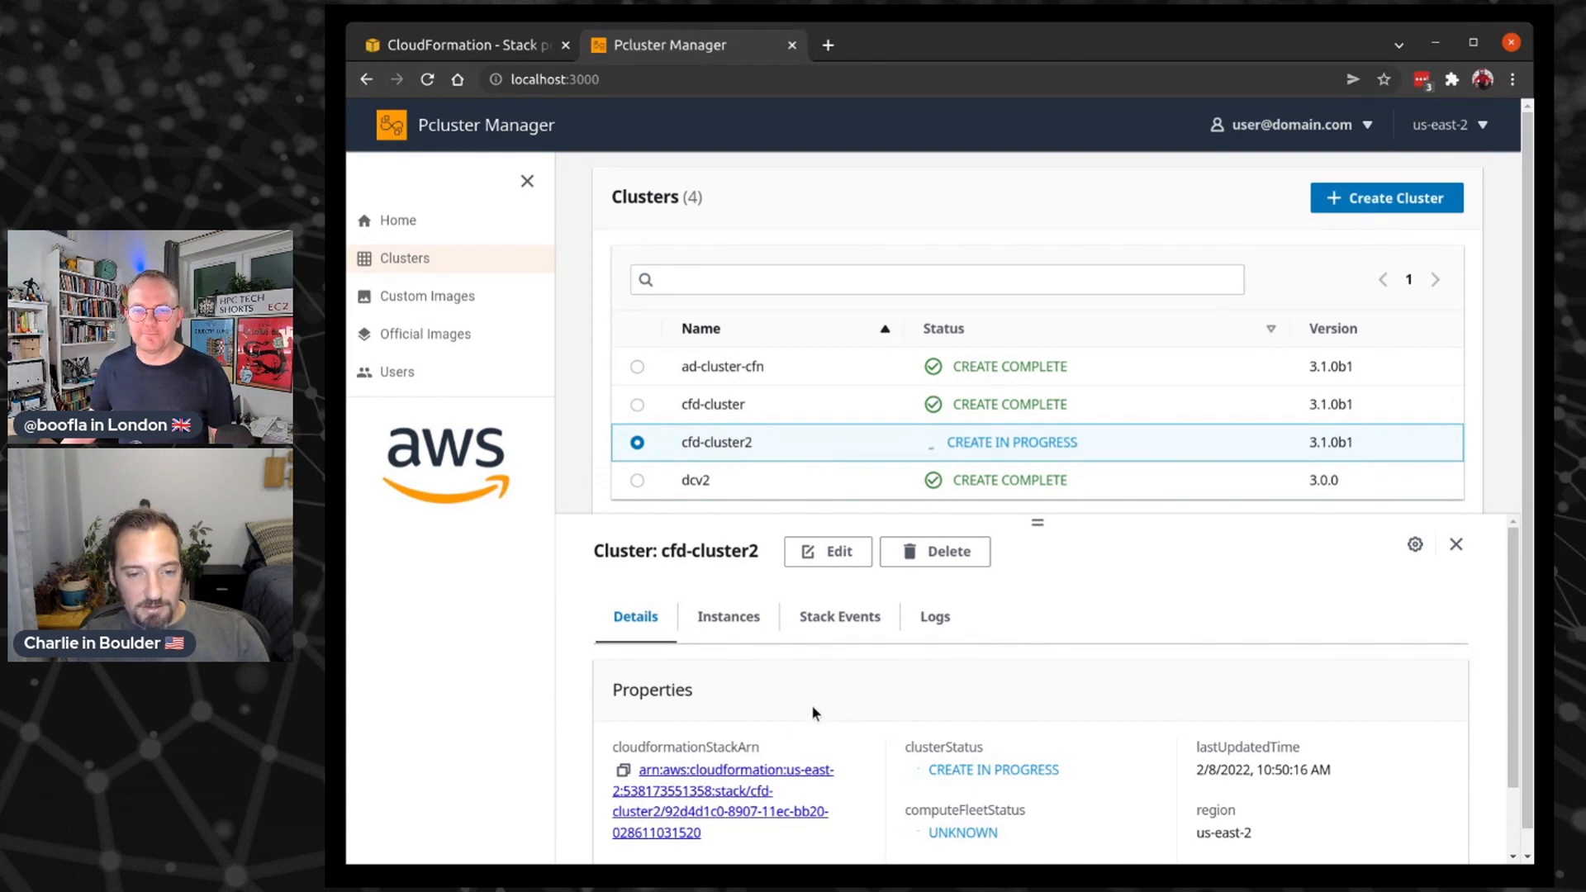
Select the existing cluster cfd-cluster and open a shell session on its head node
key(Up)
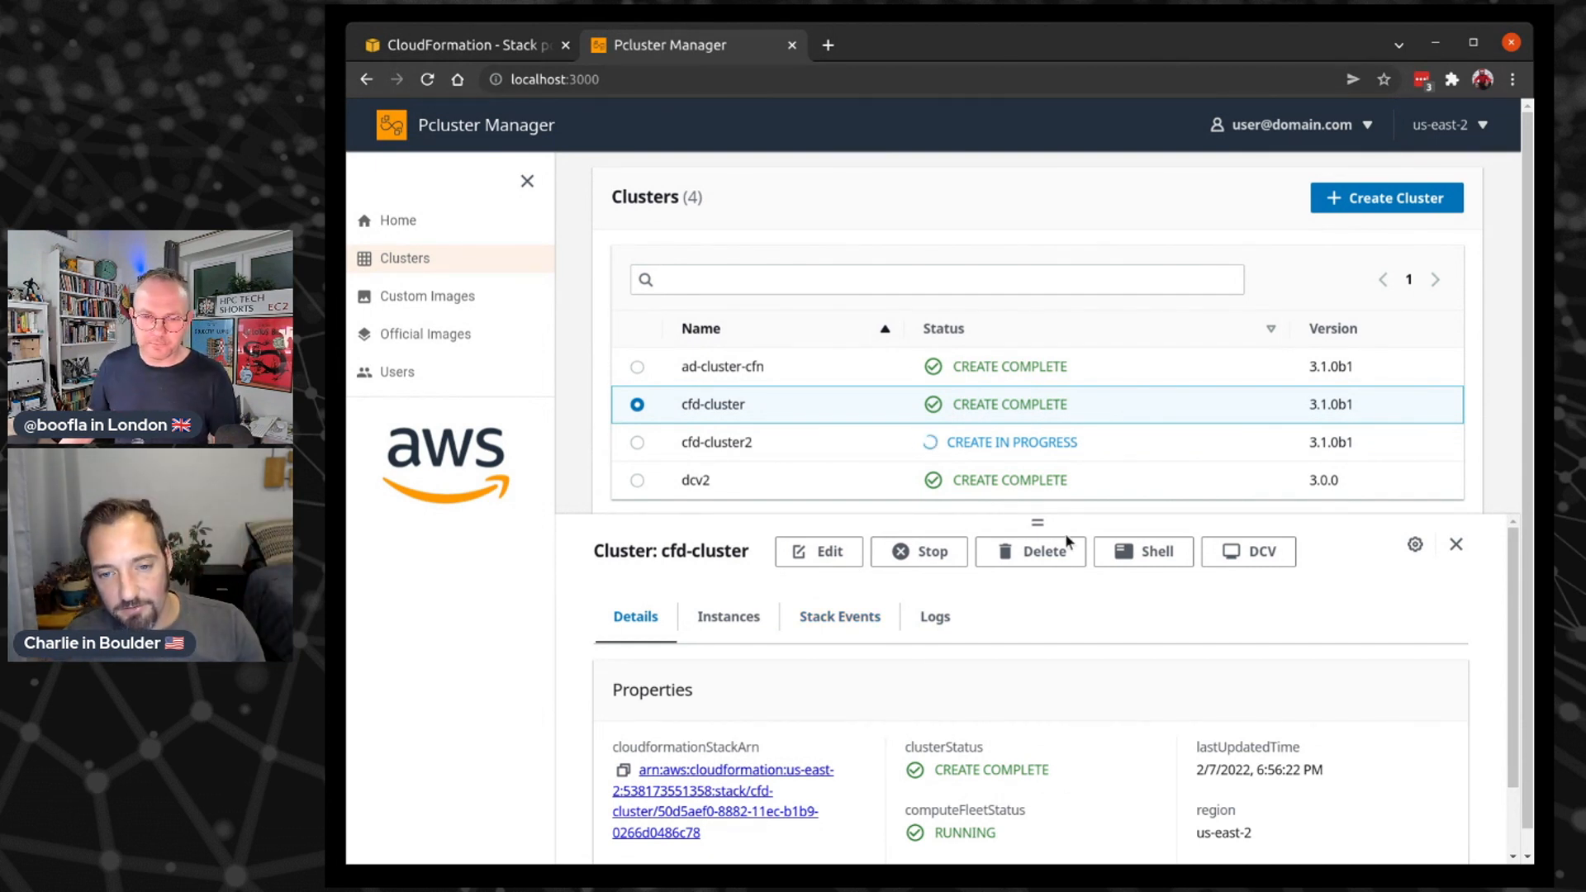
drag(1037, 521, 1036, 388)
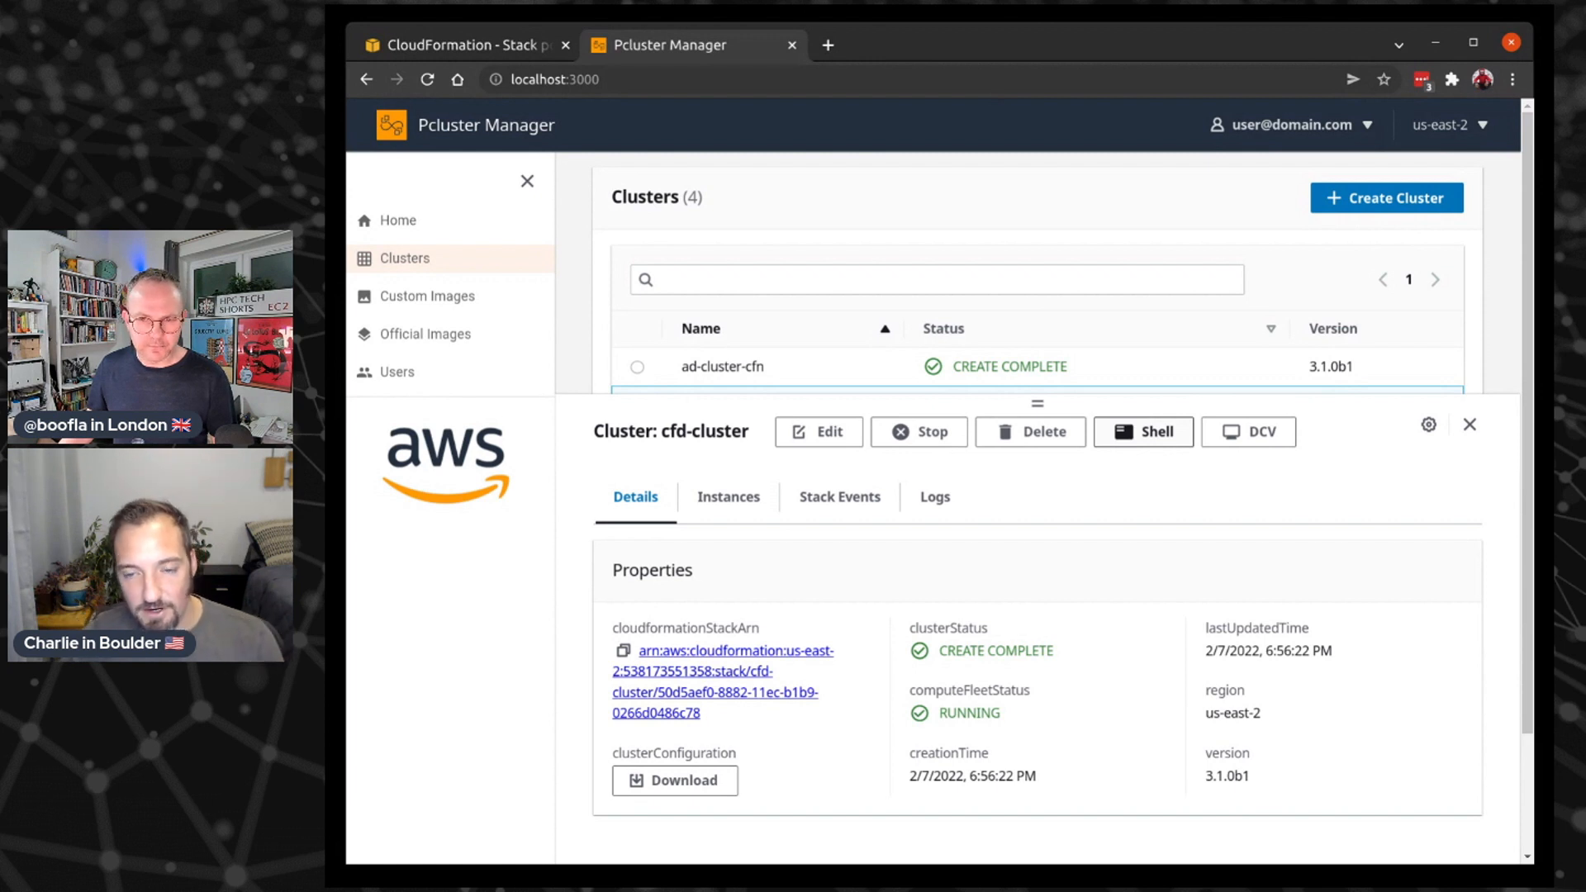
click(1146, 431)
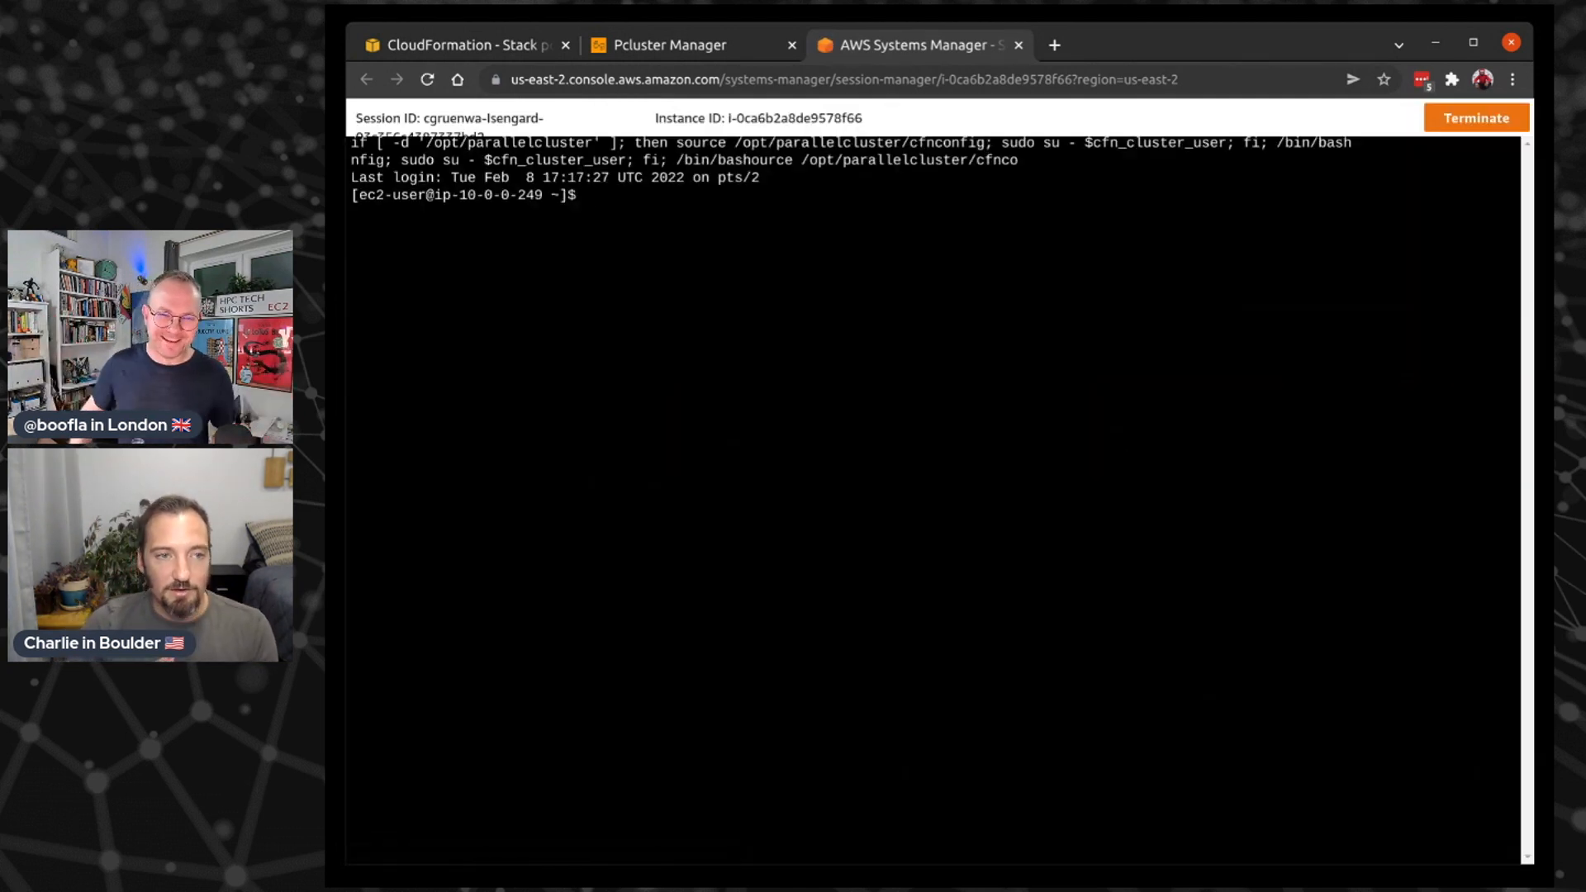
List the home directory's files with ls and check the Slurm job queue with squeue
text(ls)
key(Return)
text(squeue)
key(Return)
Submit a 64-node Slurm batch job with the command sbatch -N 64 -n 64 --wrap id
text(s)
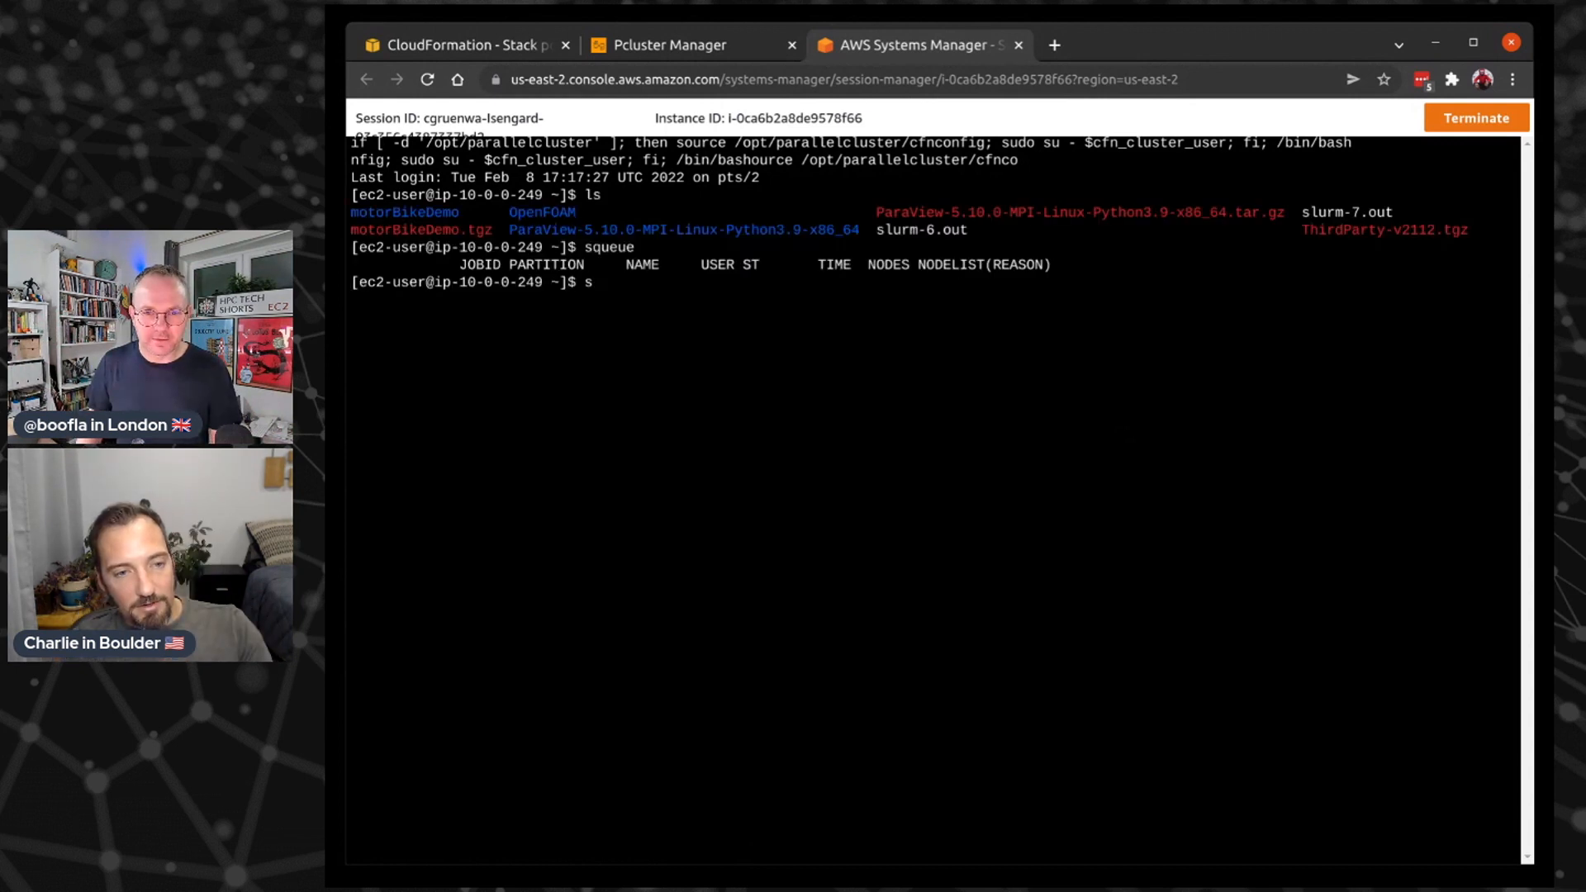
text(batch )
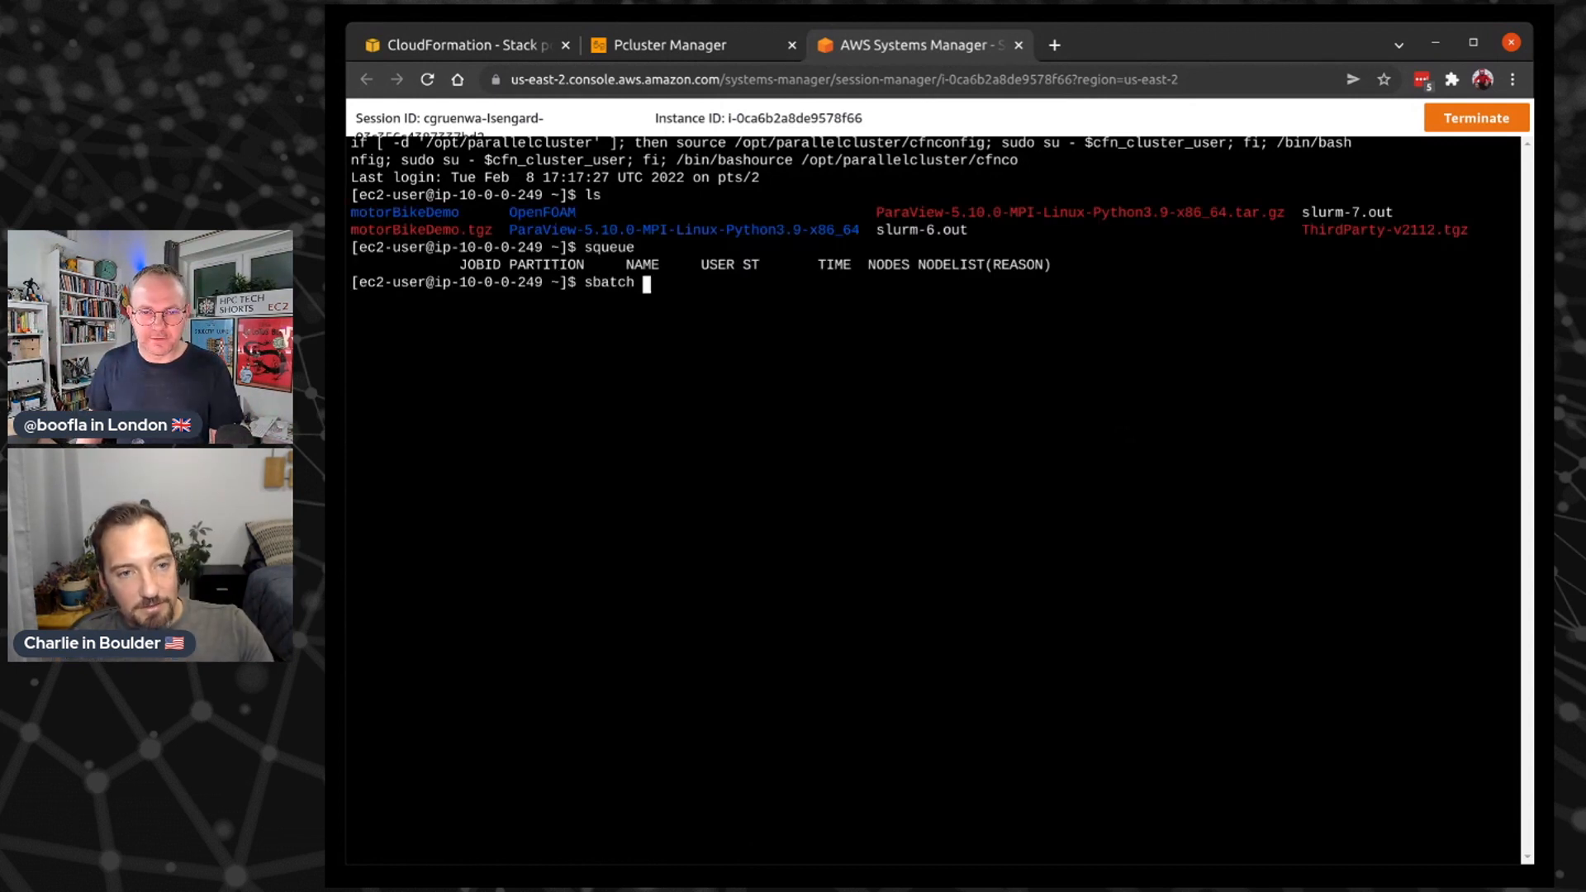
text(-N 64 )
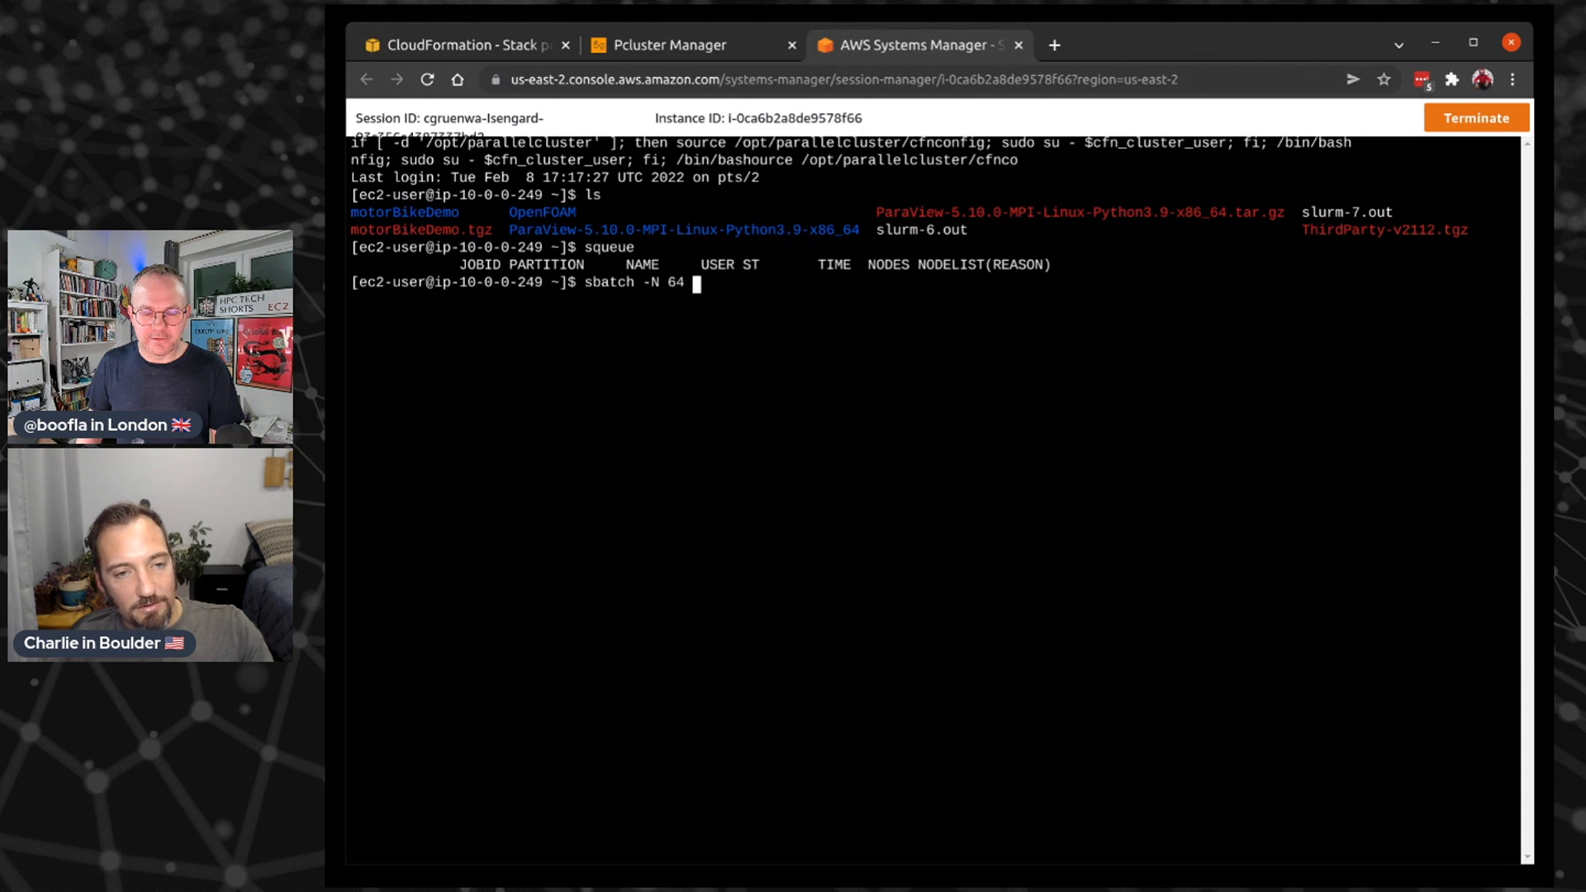
text(-n 6)
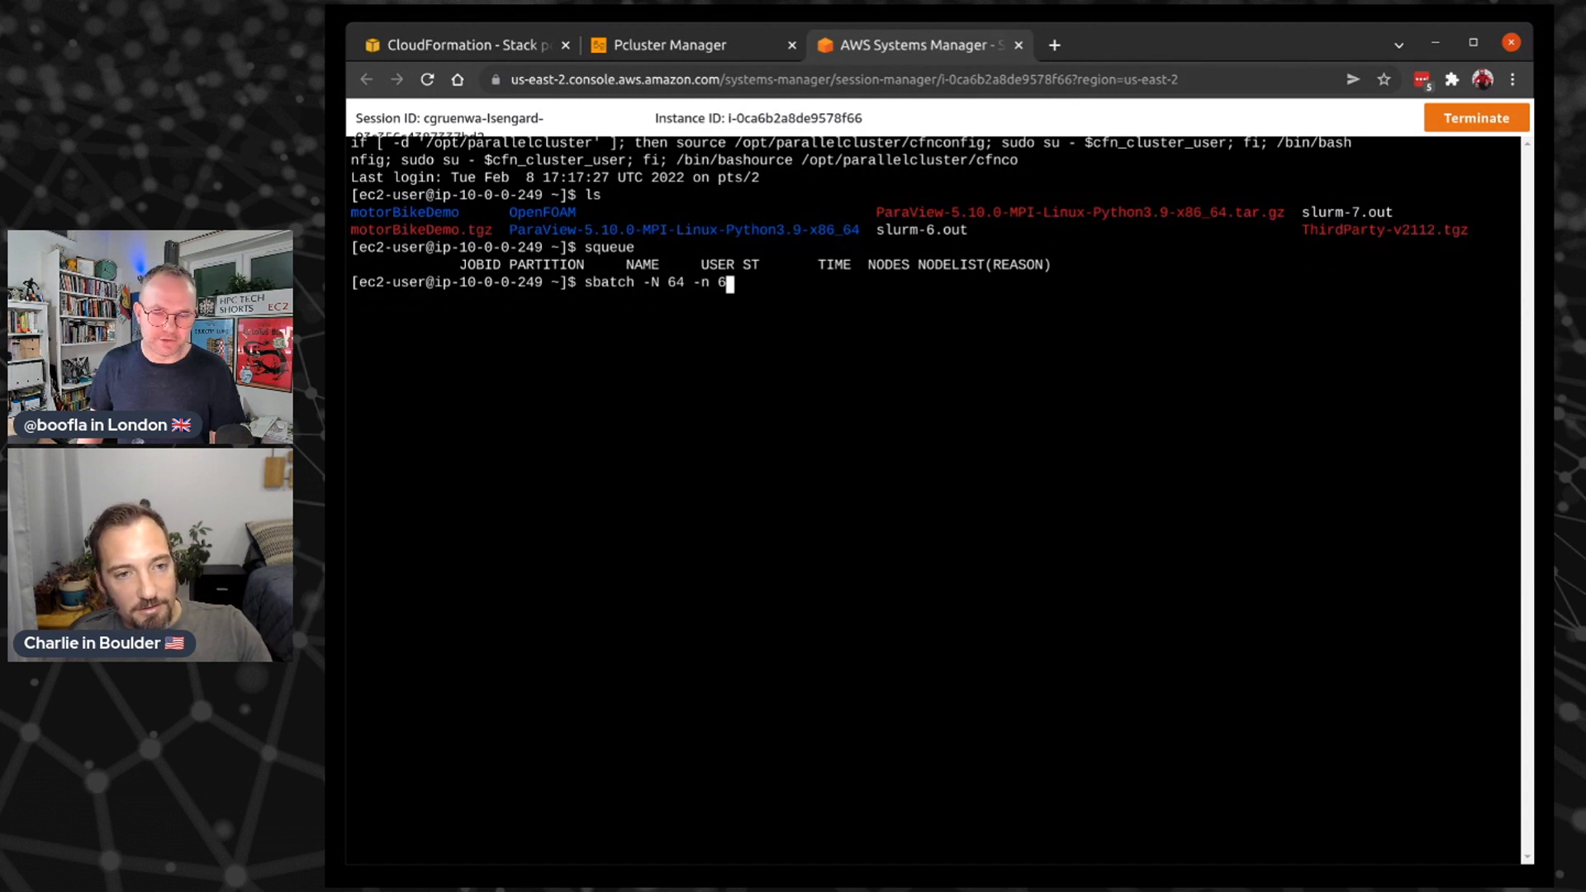
text(4 --wrap id)
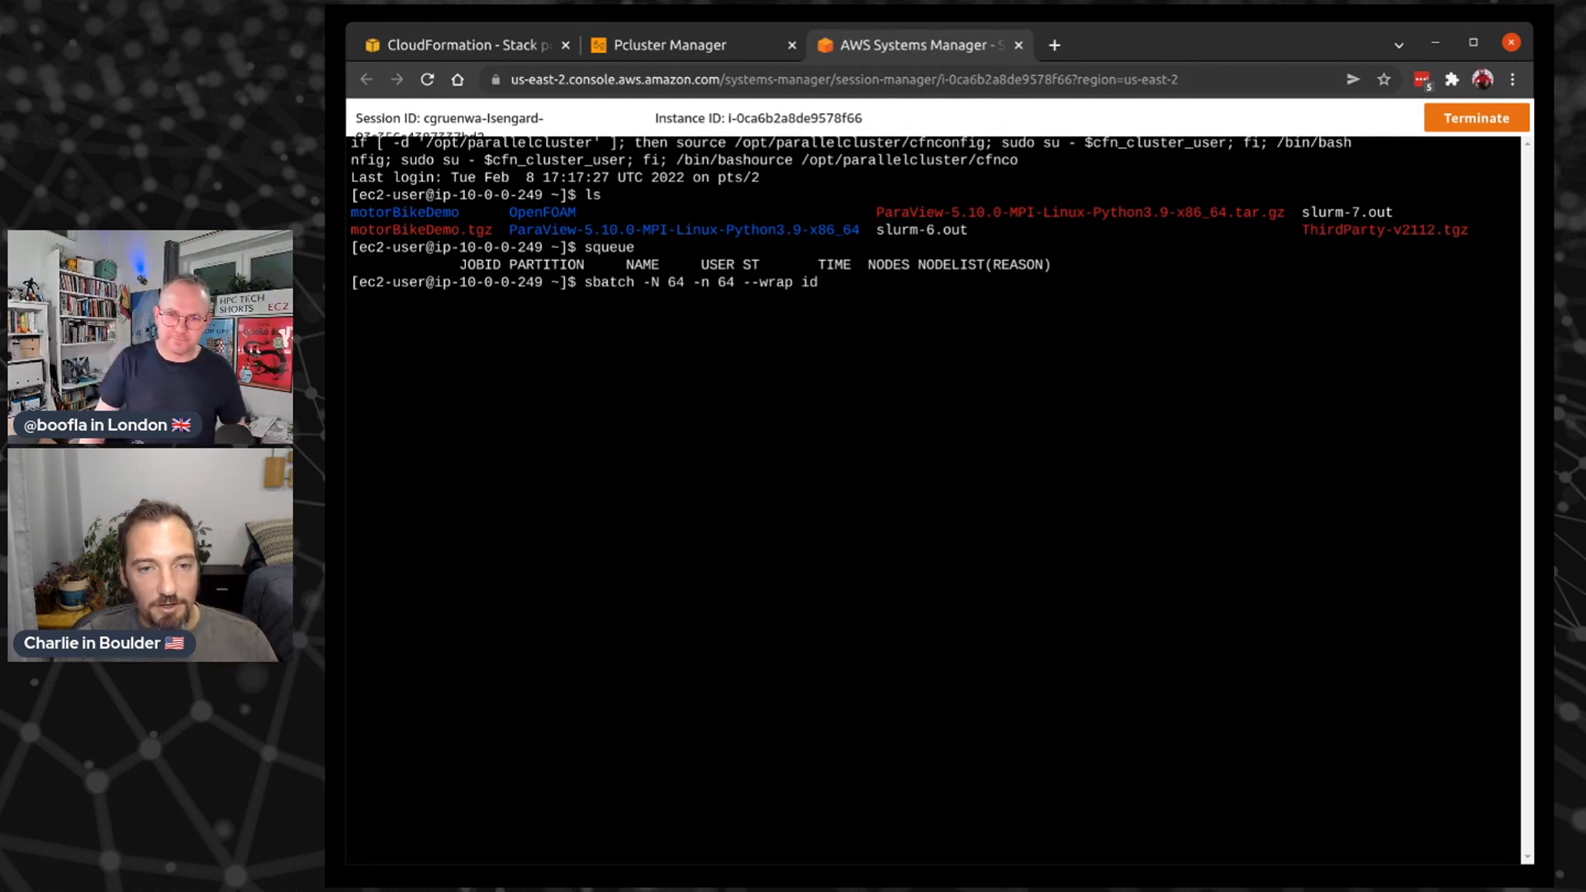
key(Return)
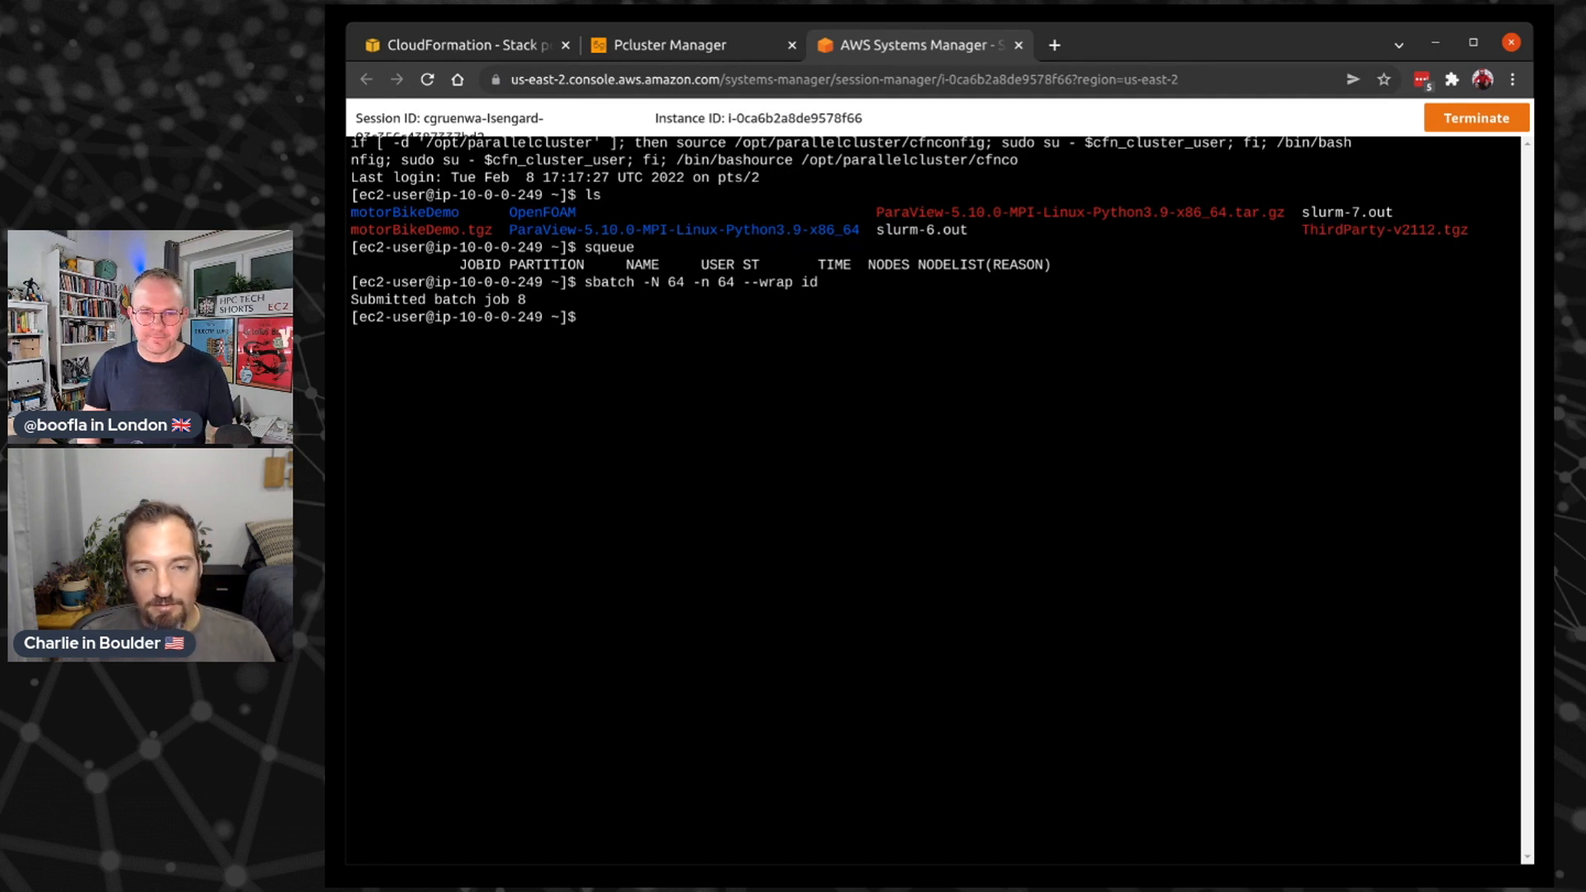
Return to Pcluster Manager and examine the list of instances running in cfd-cluster
key(ctrl+shift+Tab)
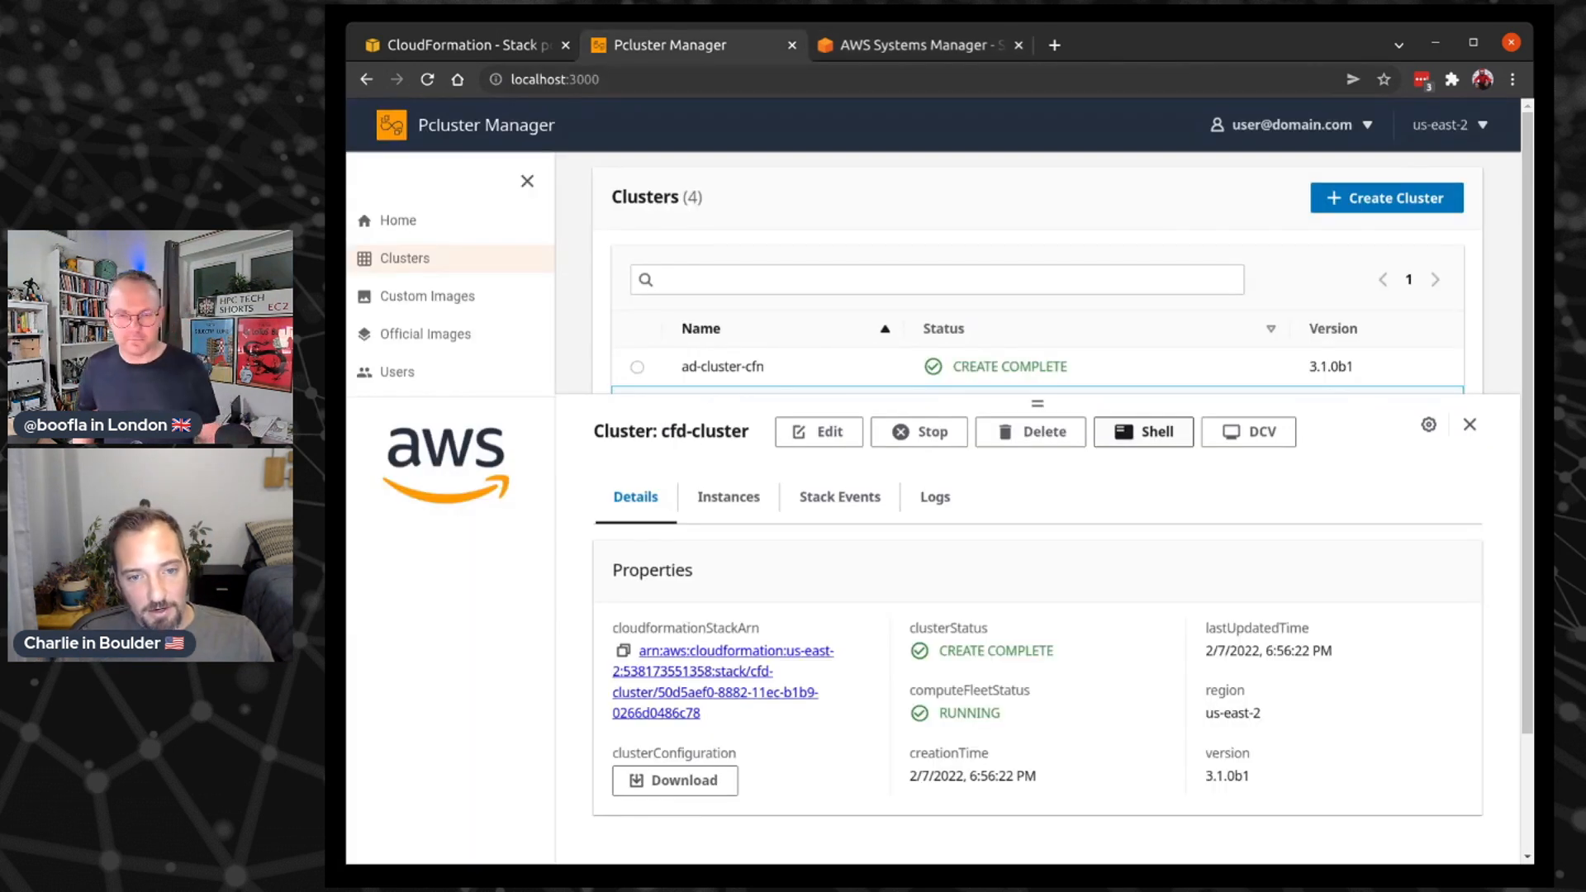
click(707, 503)
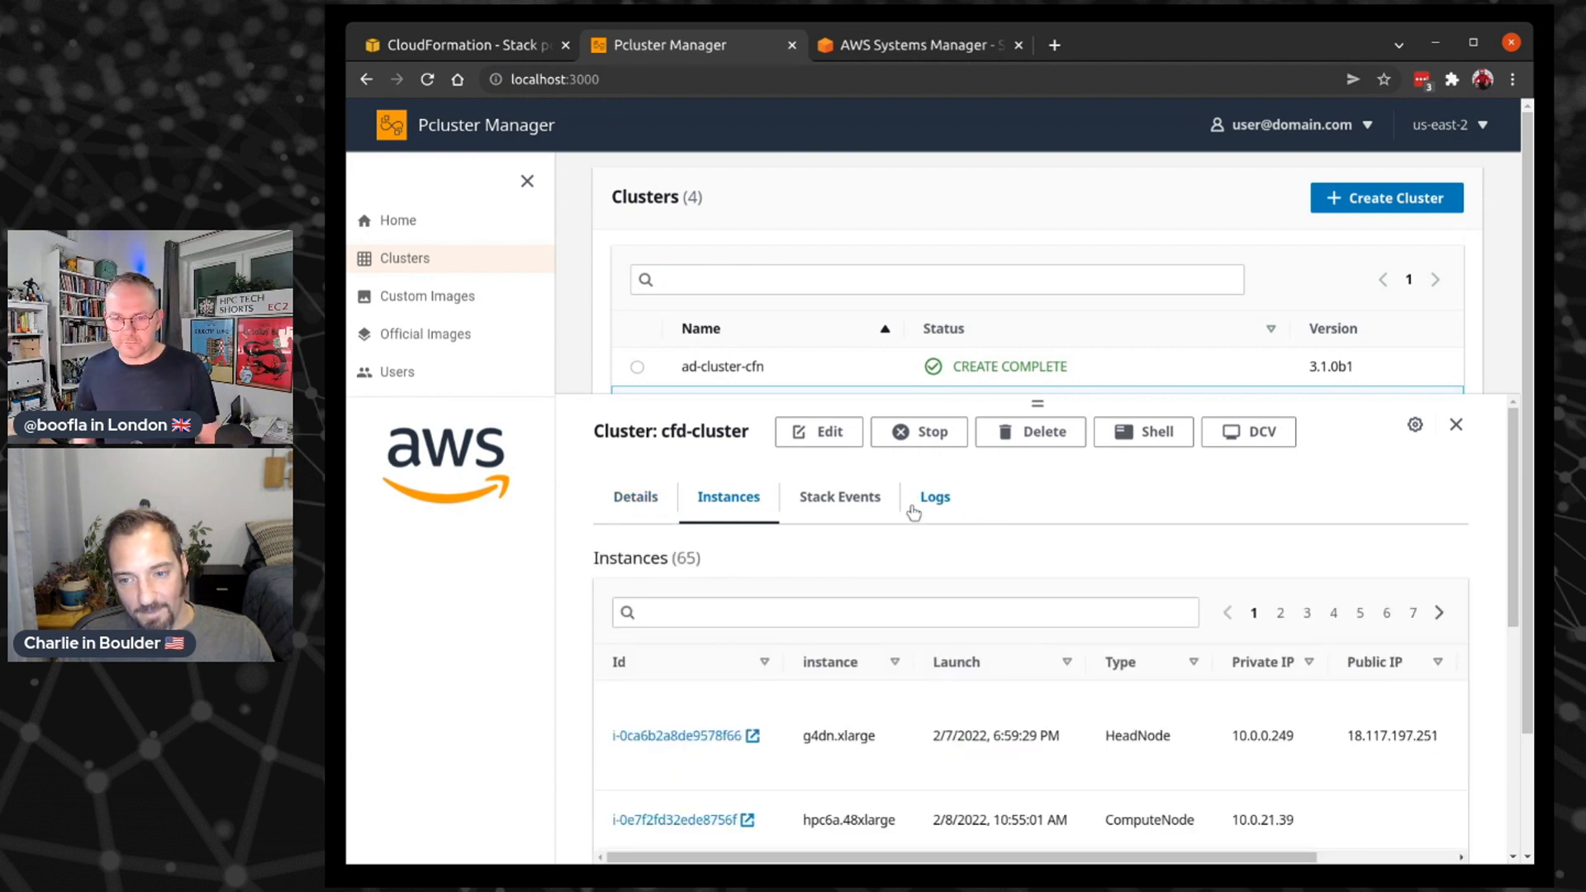
scroll(917, 707, down, 2)
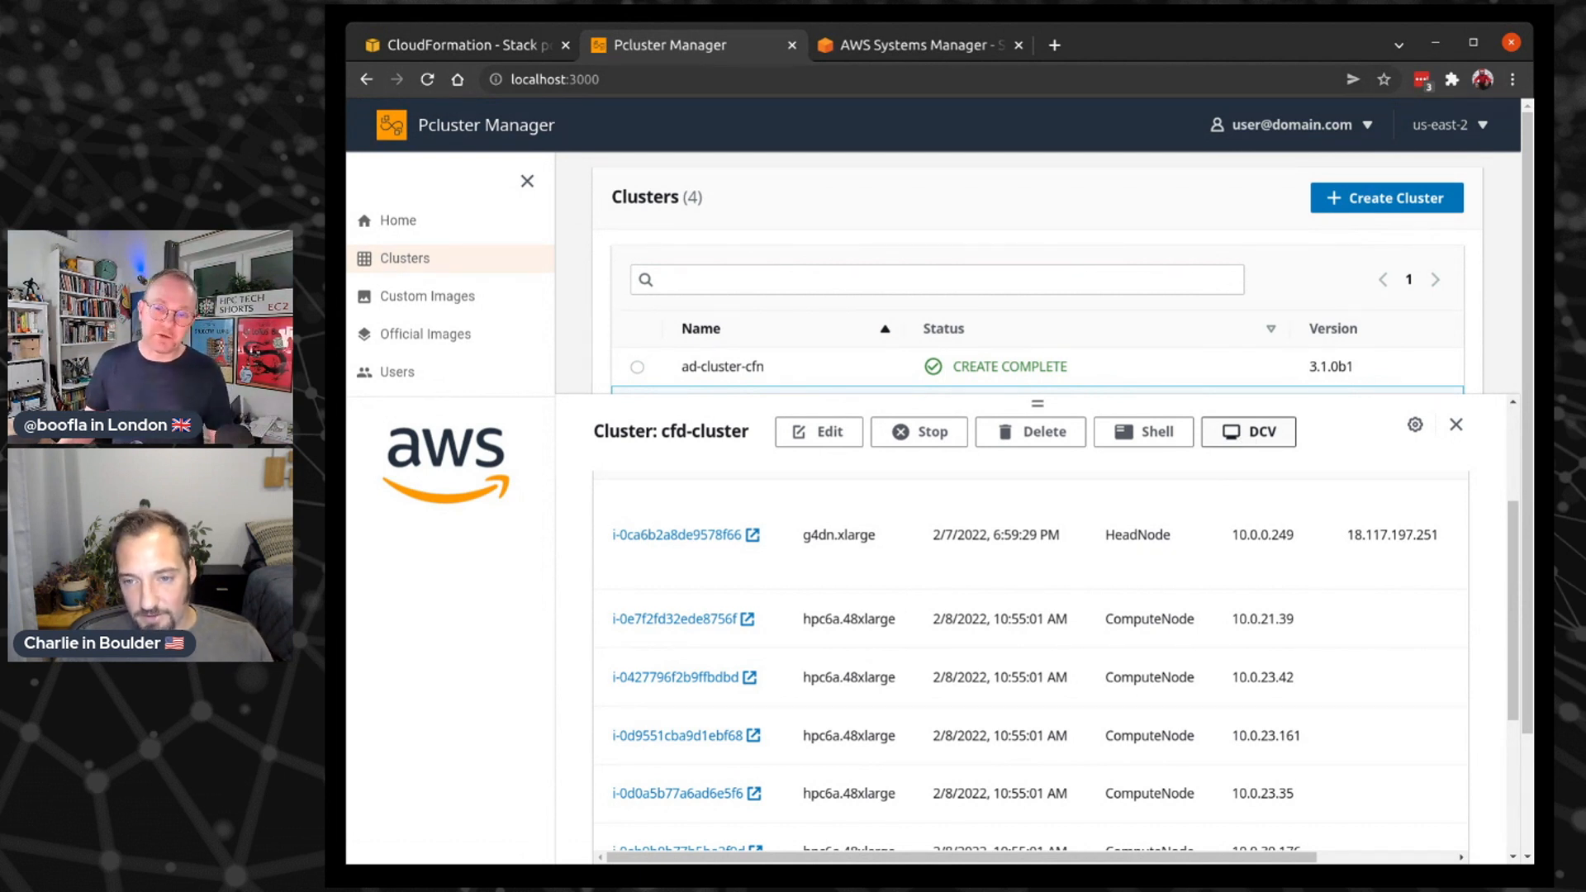
Open a DCV desktop session on cfd-cluster's head node and launch ParaView with ./bin/paraview, dismissing its welcome window
click(1253, 435)
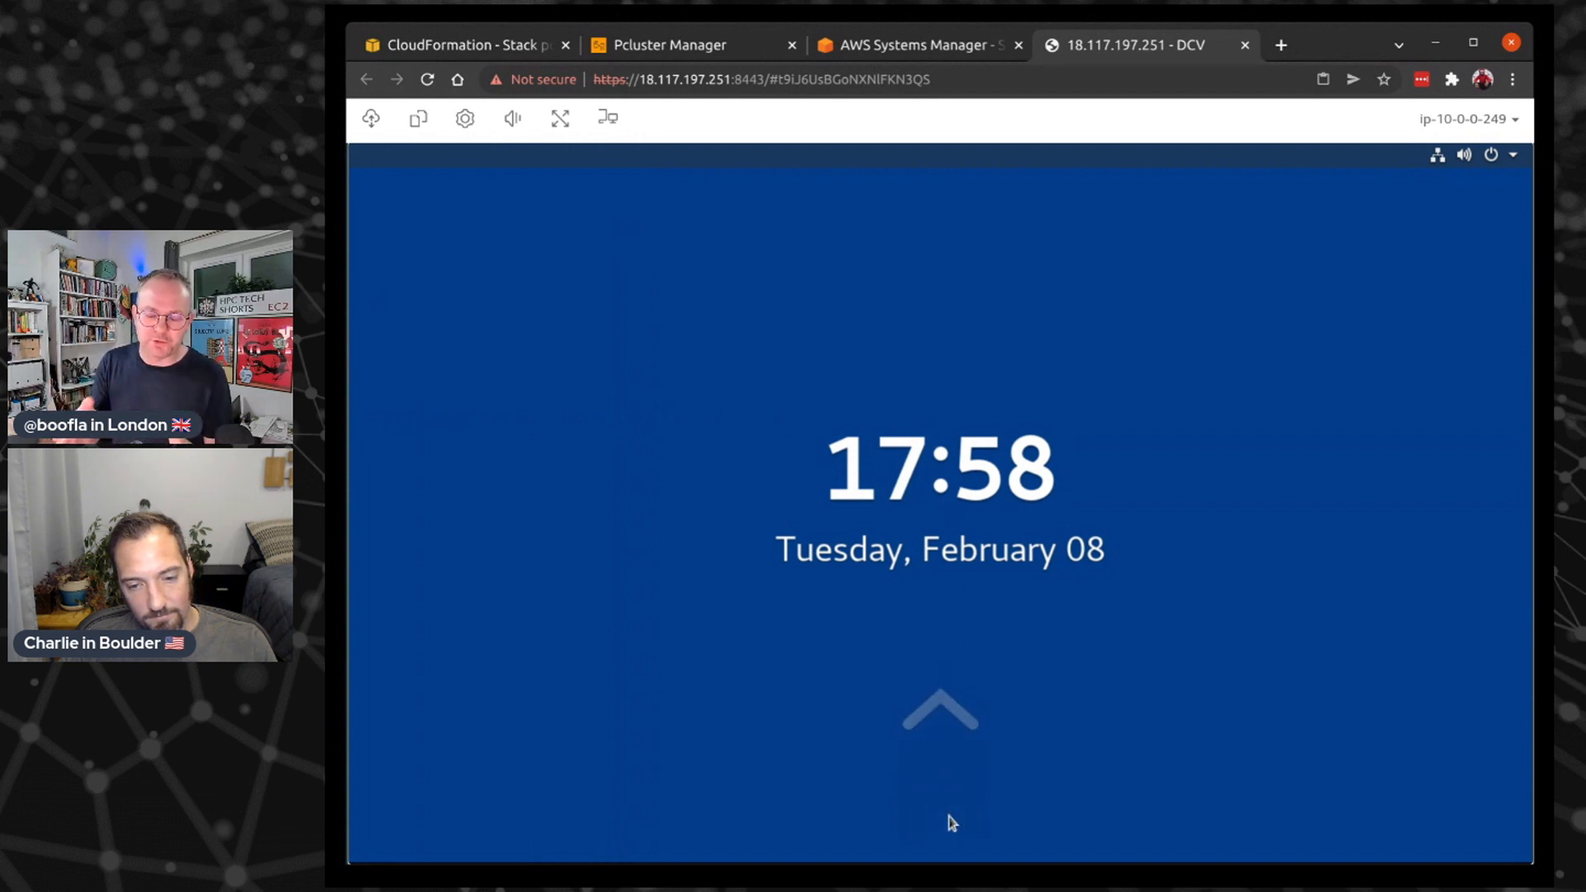
drag(949, 821, 951, 737)
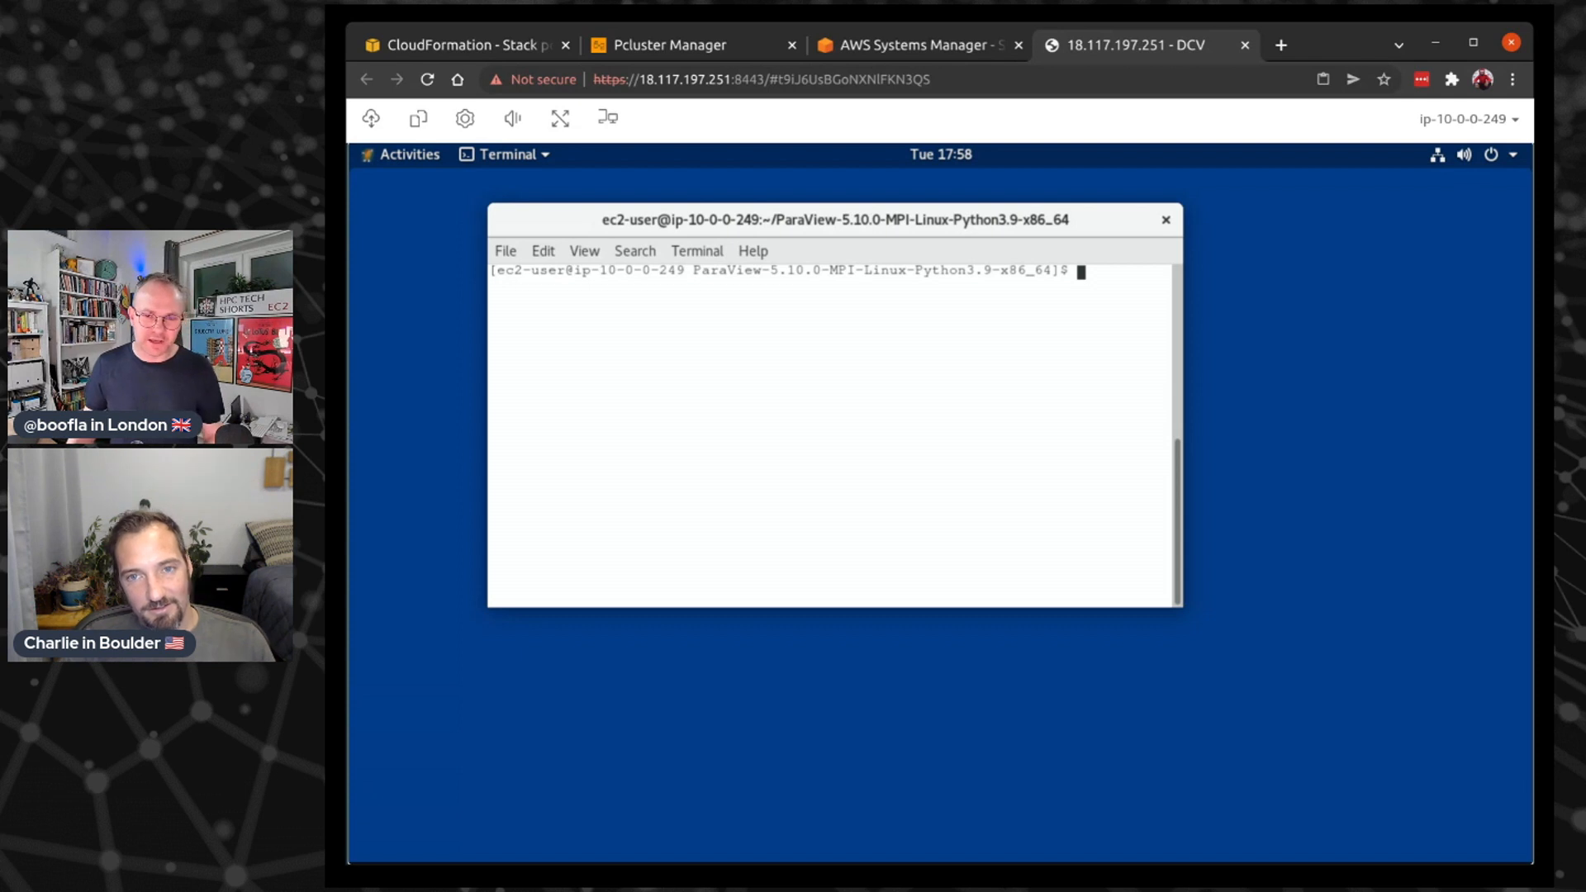
text(./bin/paraview)
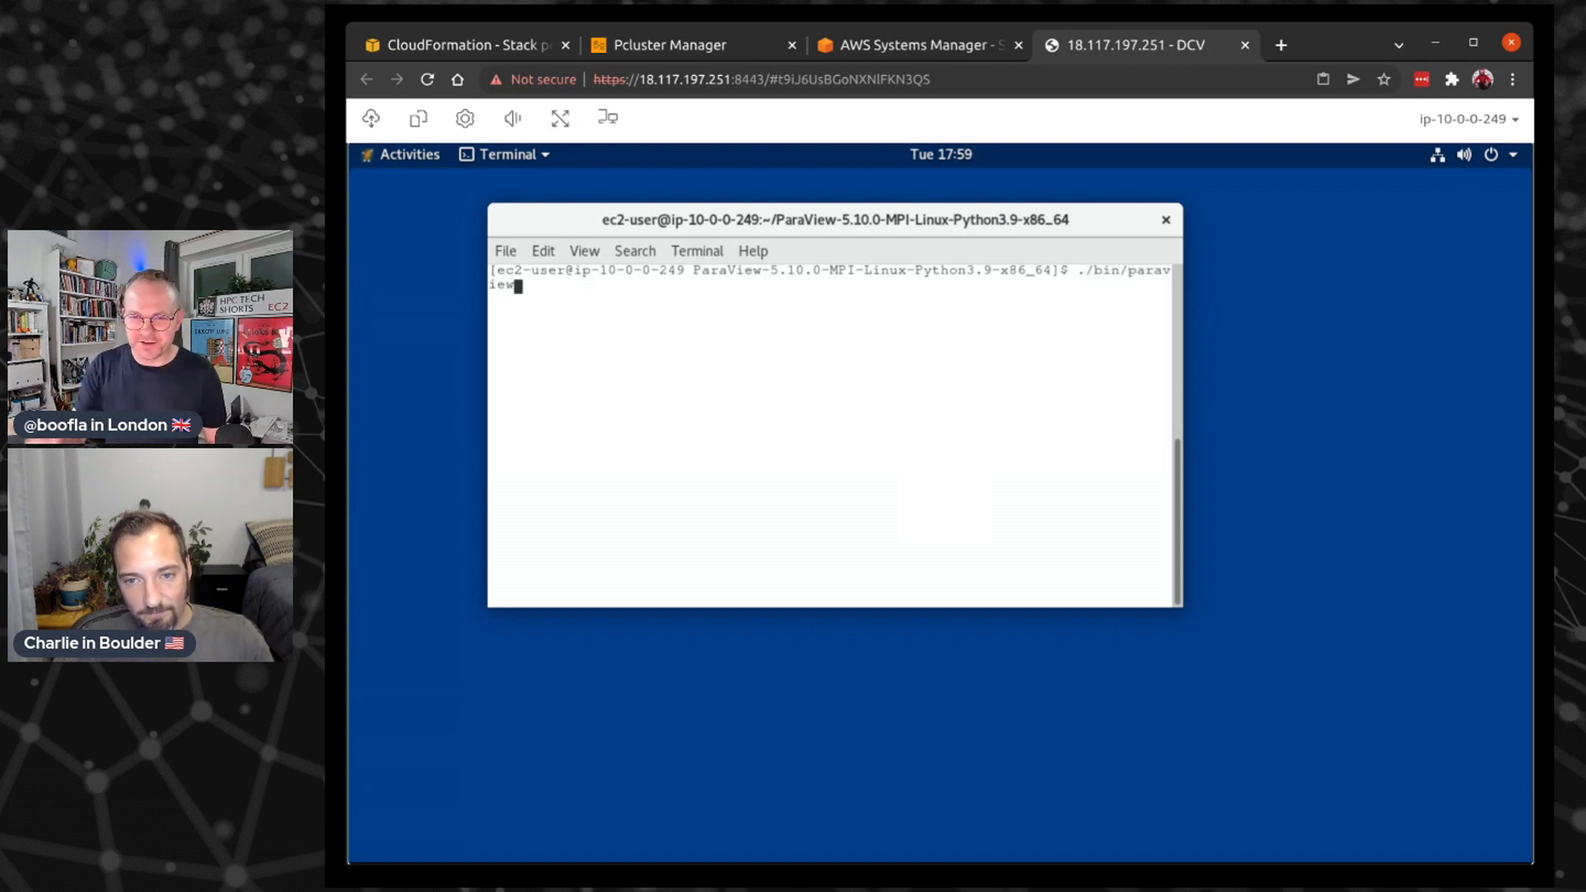
key(Return)
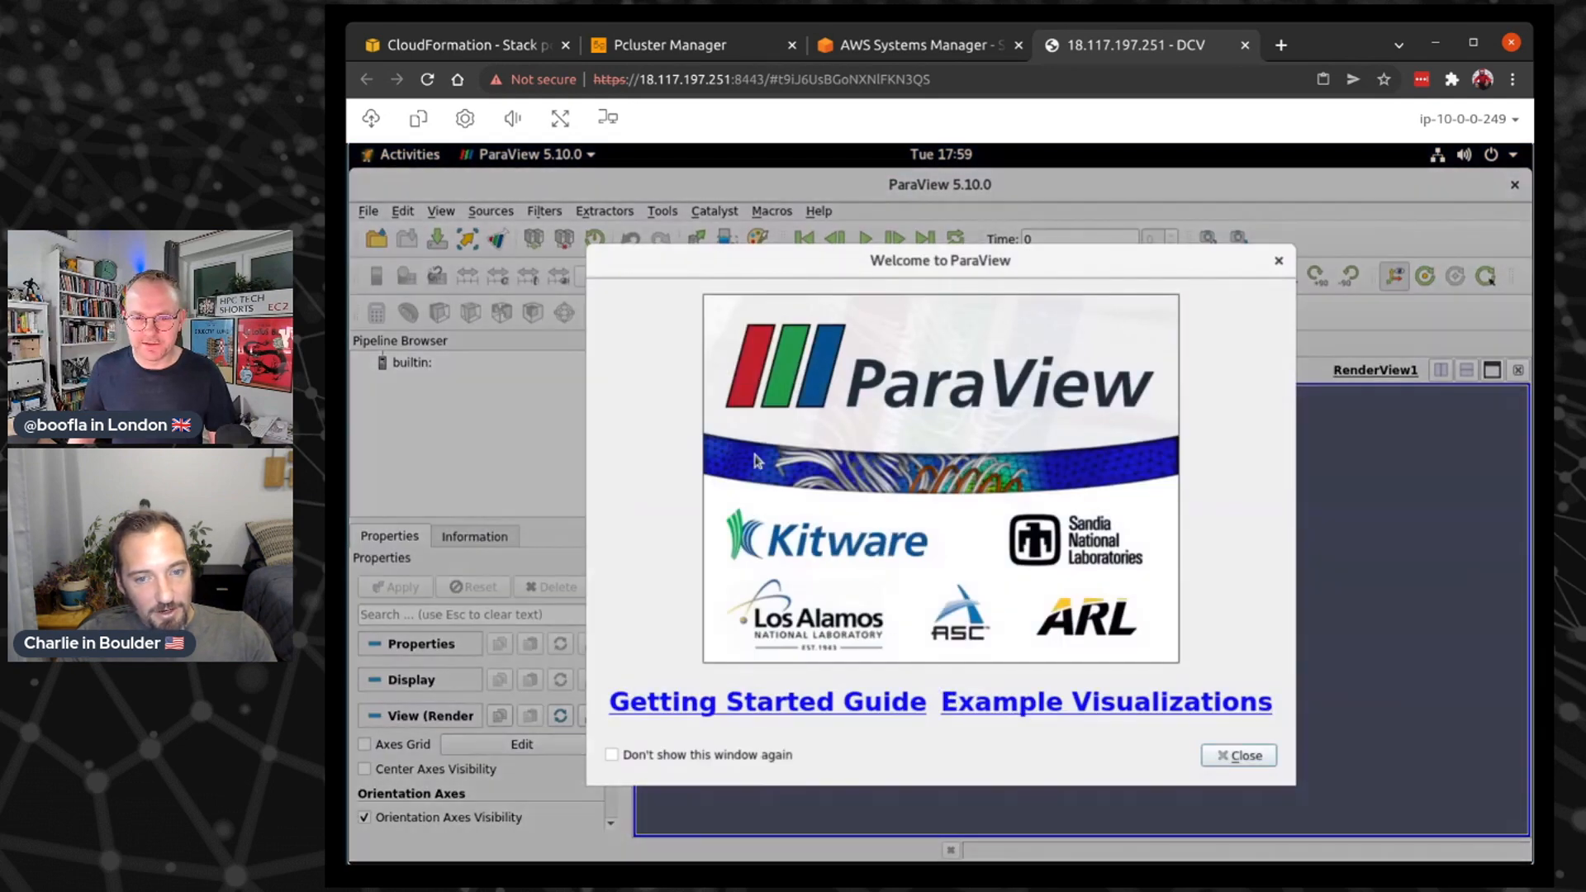
click(1207, 750)
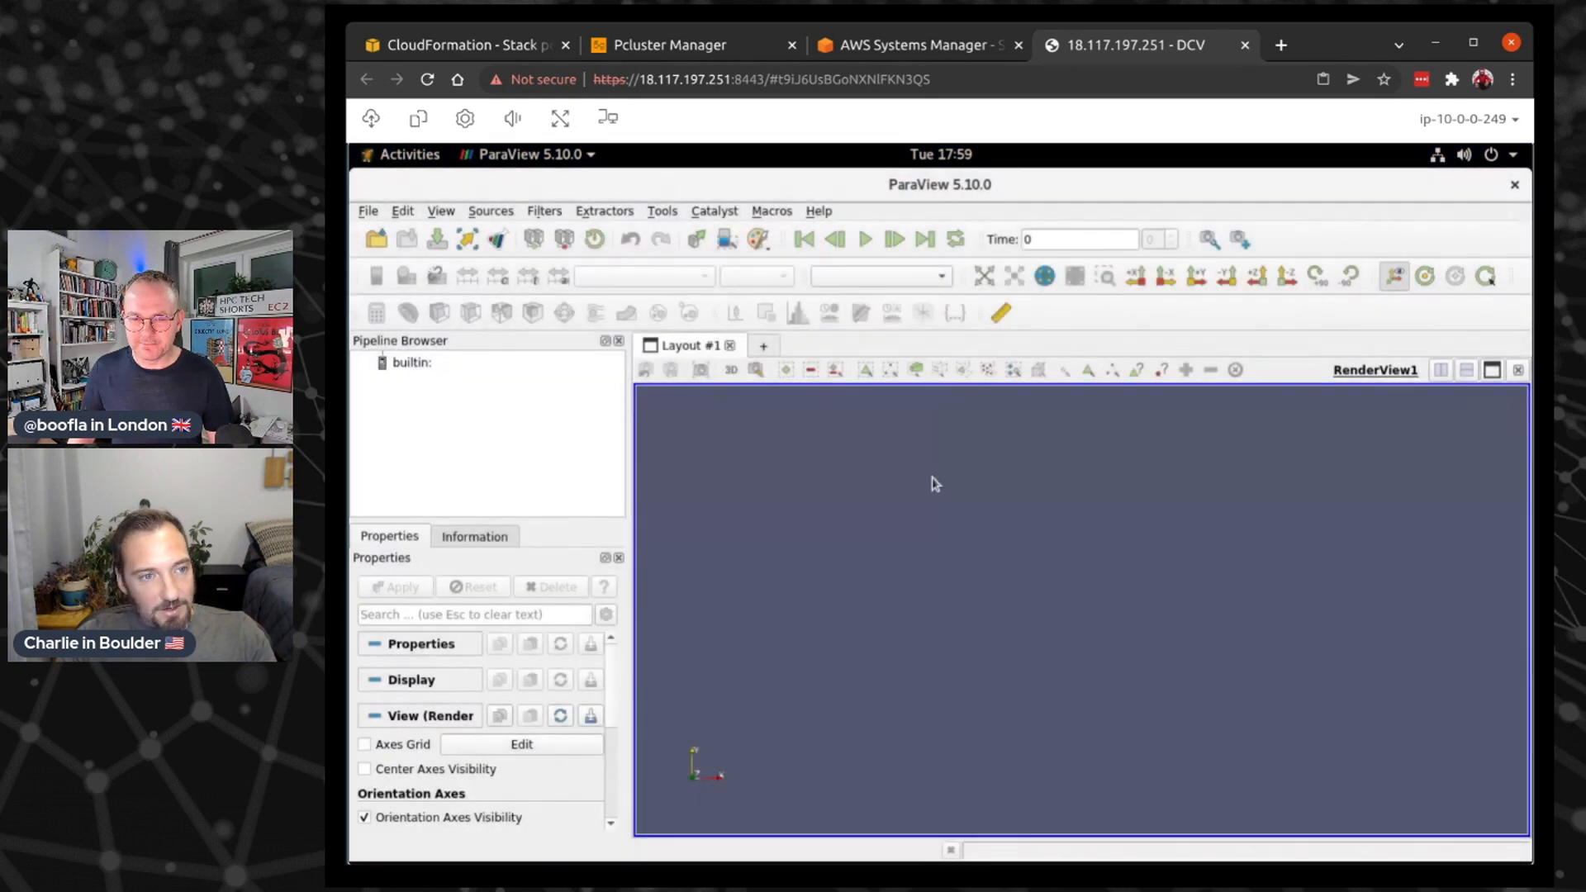
Open cube.pvtp from the recent cube folder in ParaView and apply its properties to load it
click(378, 239)
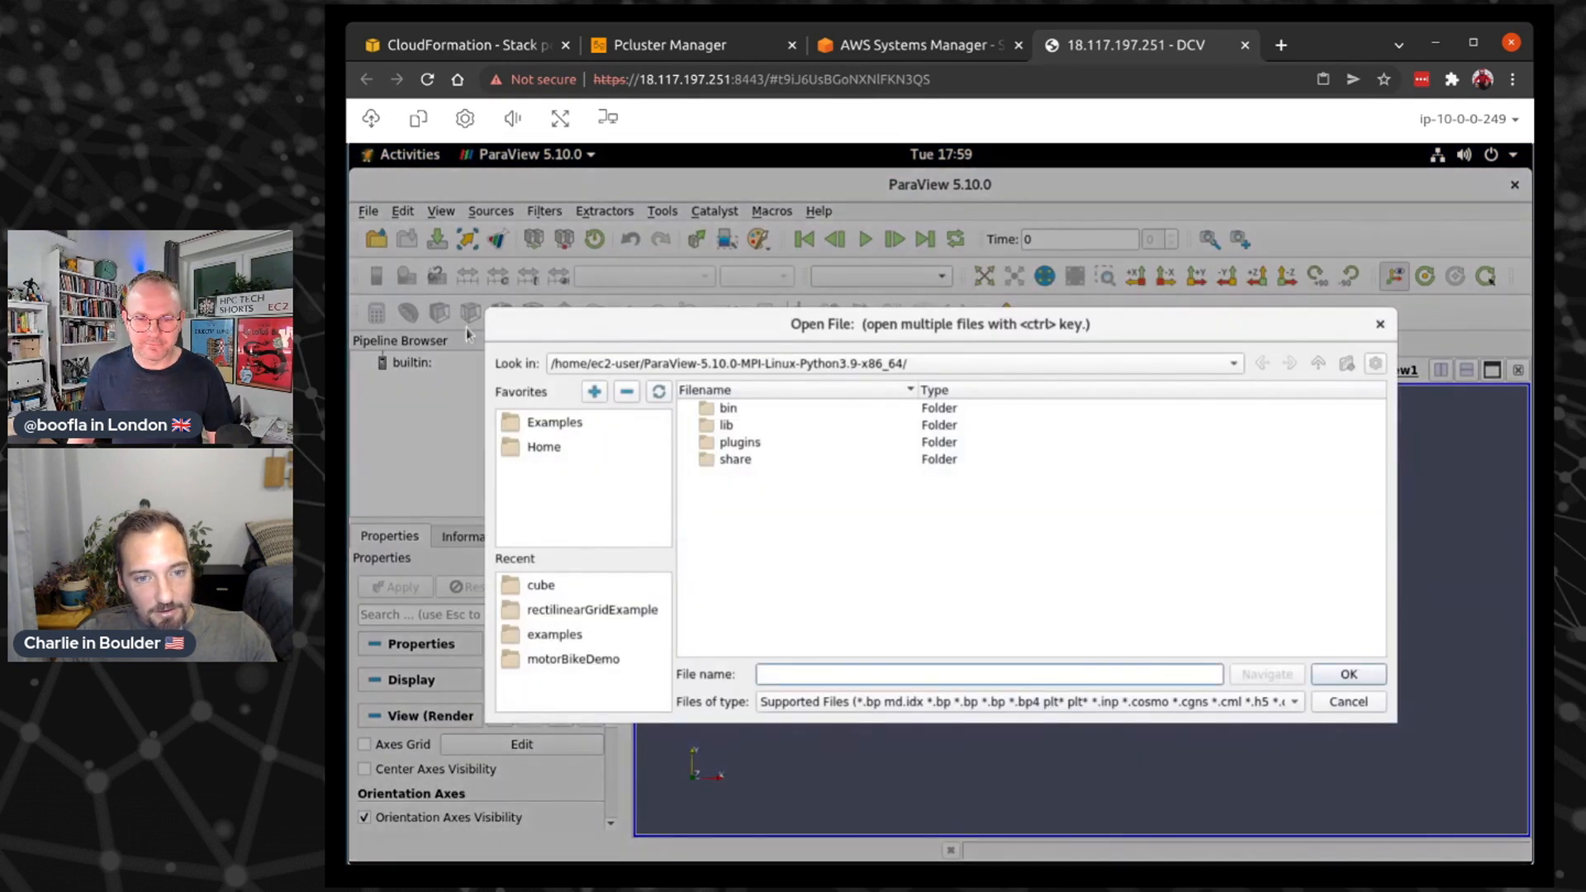
click(570, 586)
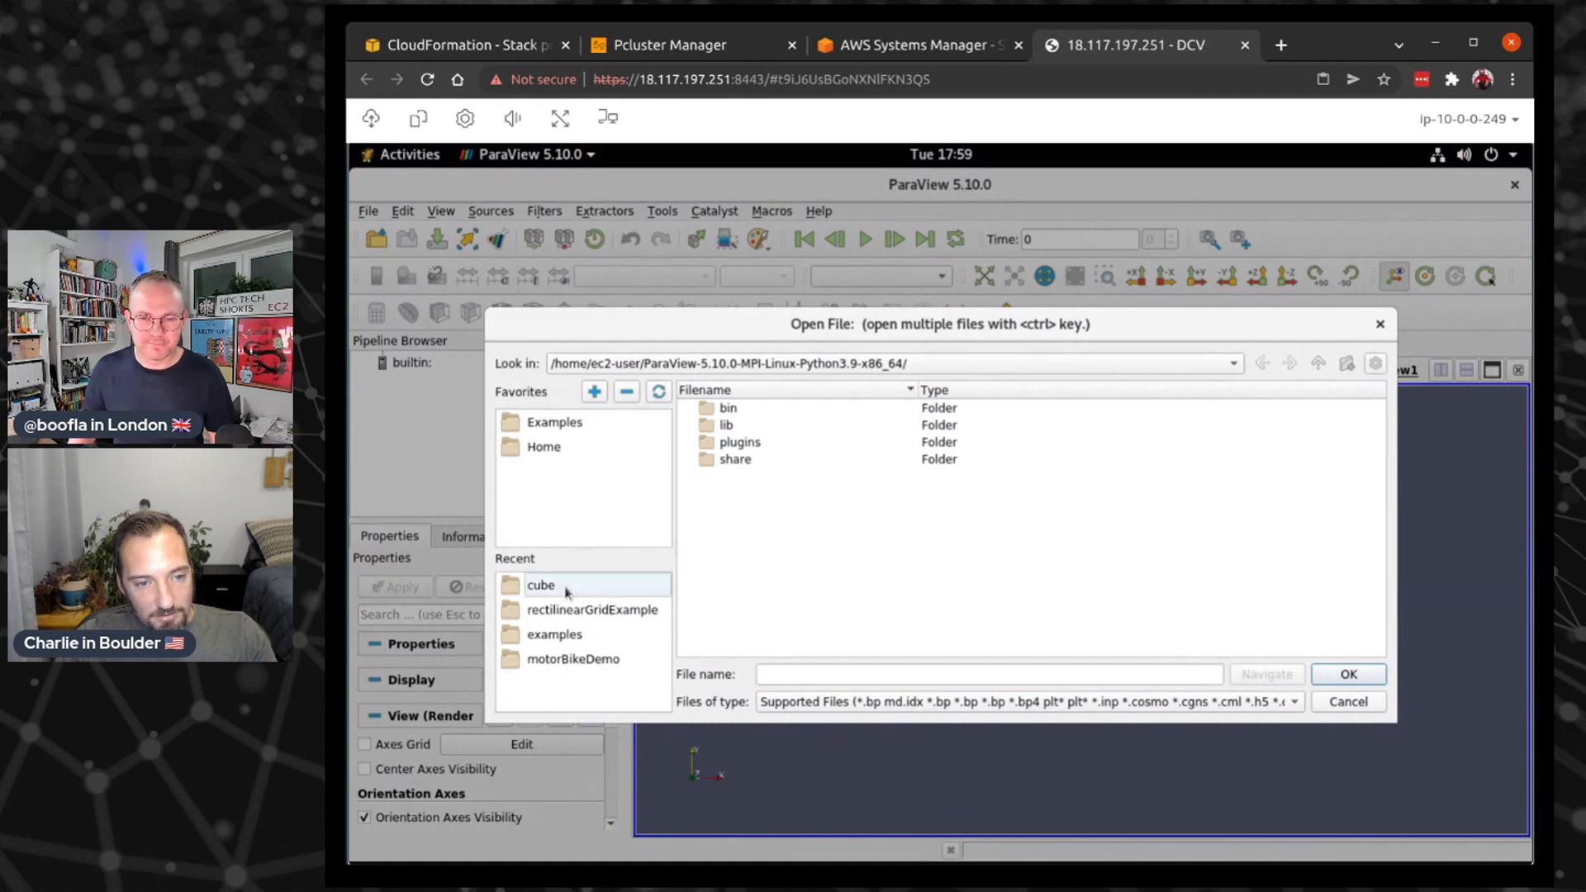
click(739, 410)
double_click(739, 411)
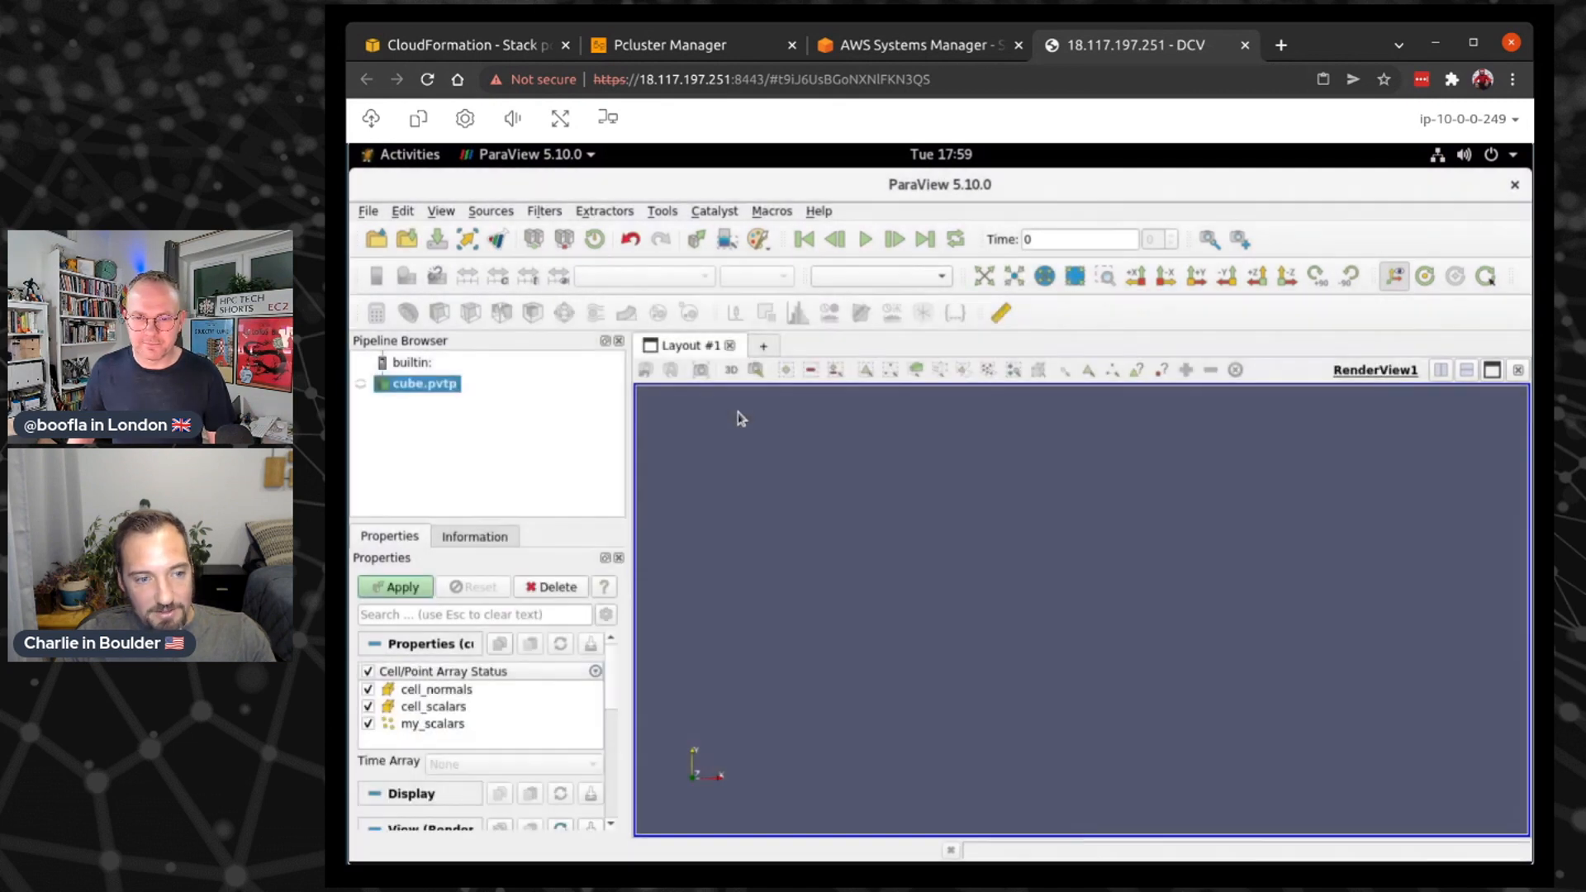
click(383, 588)
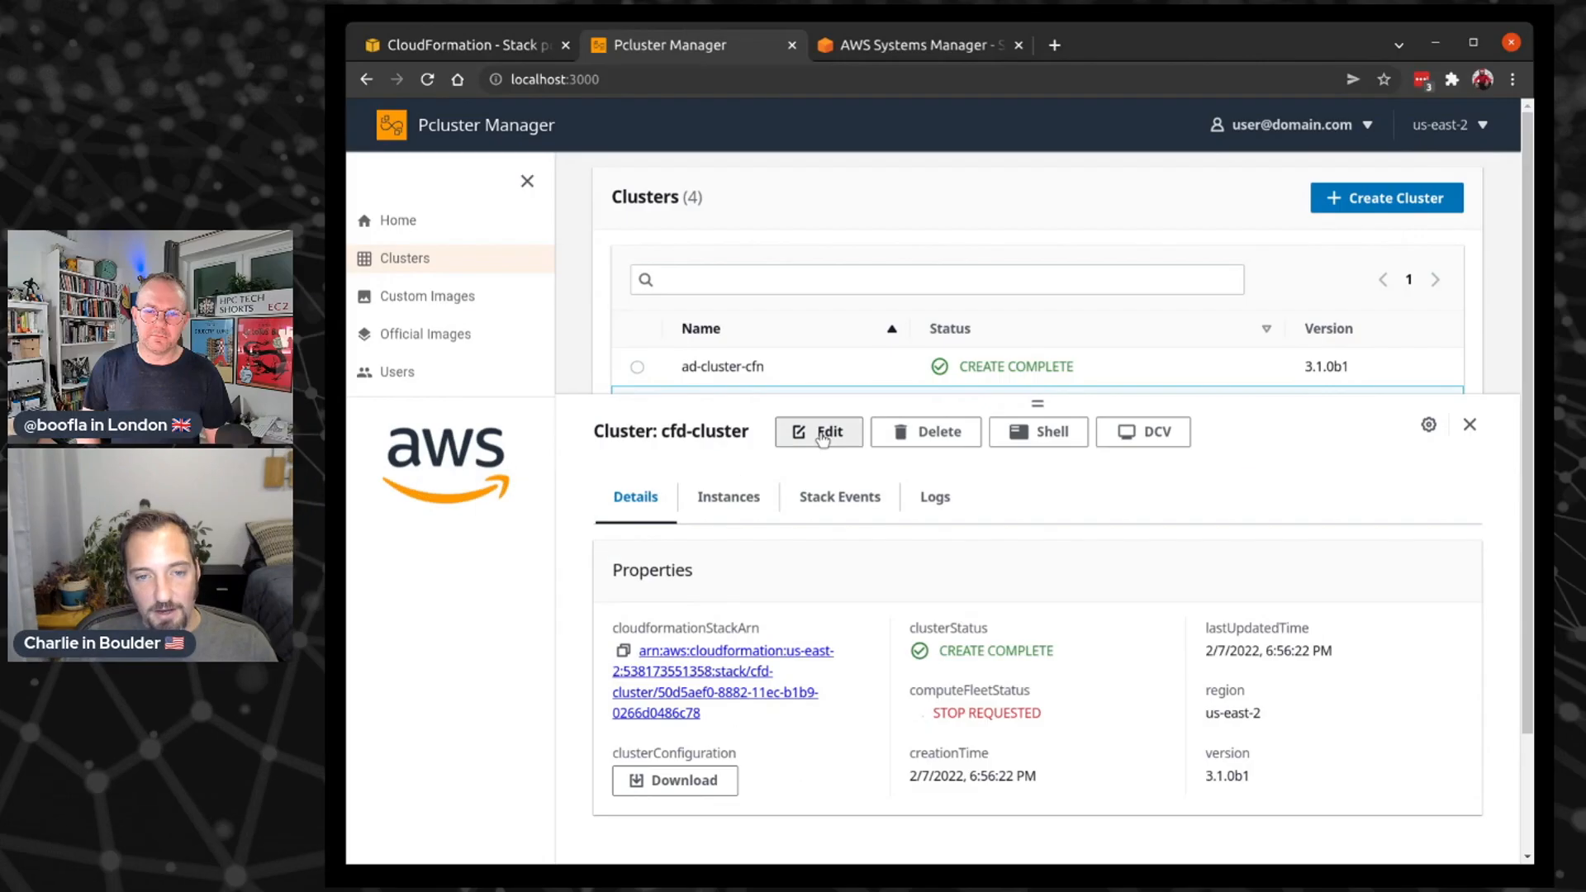
Open cfd-cluster's configuration for editing in Pcluster Manager and advance through all its pages to the update review, keeping every setting
click(821, 433)
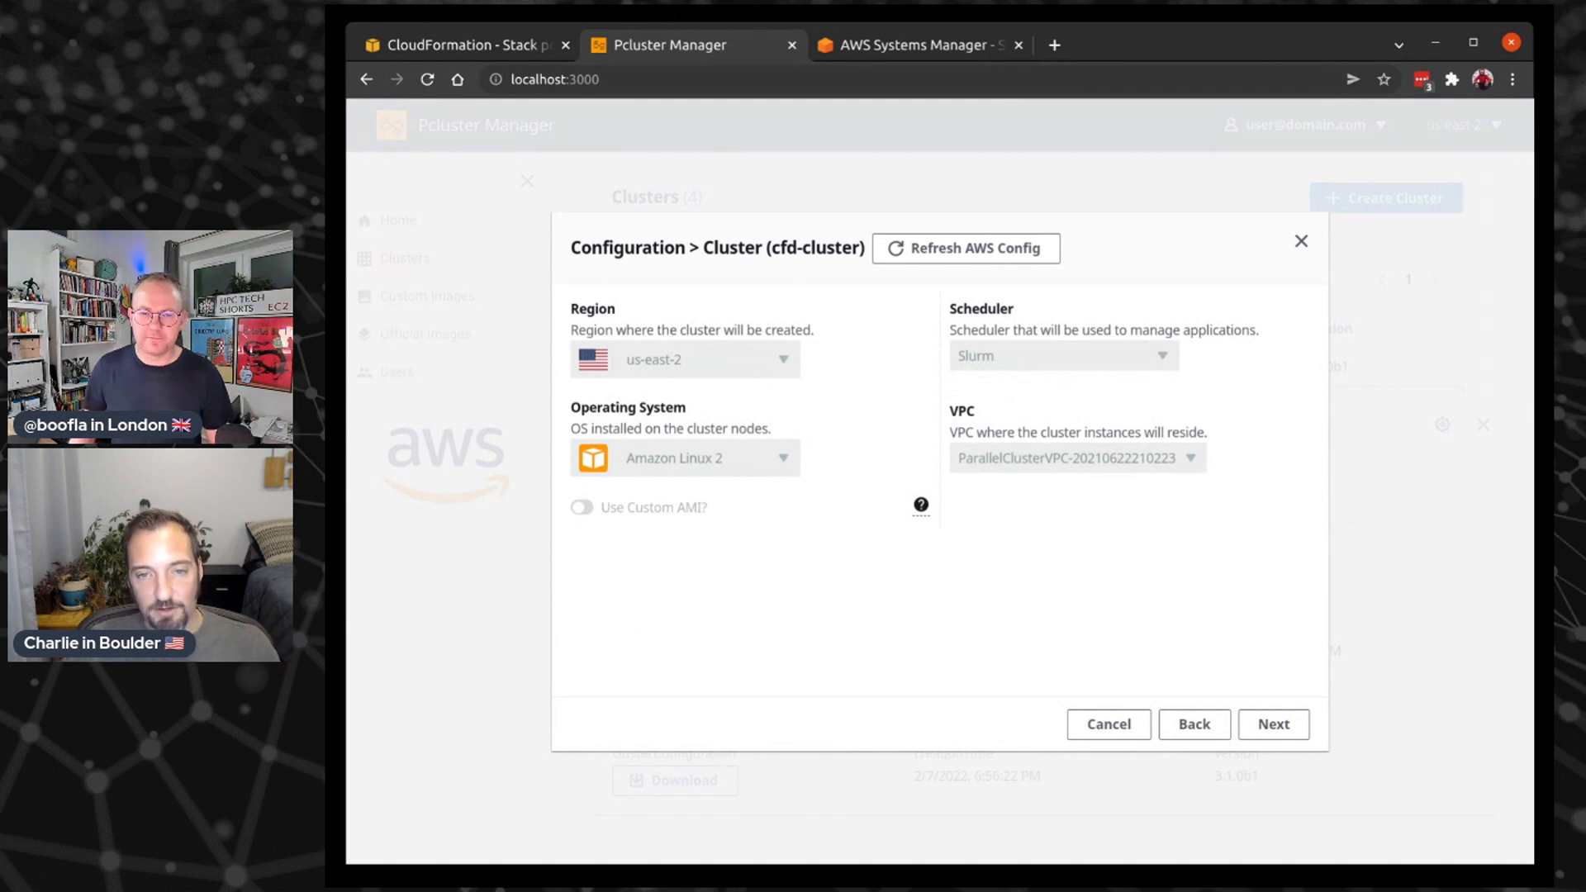
click(1268, 725)
click(1259, 781)
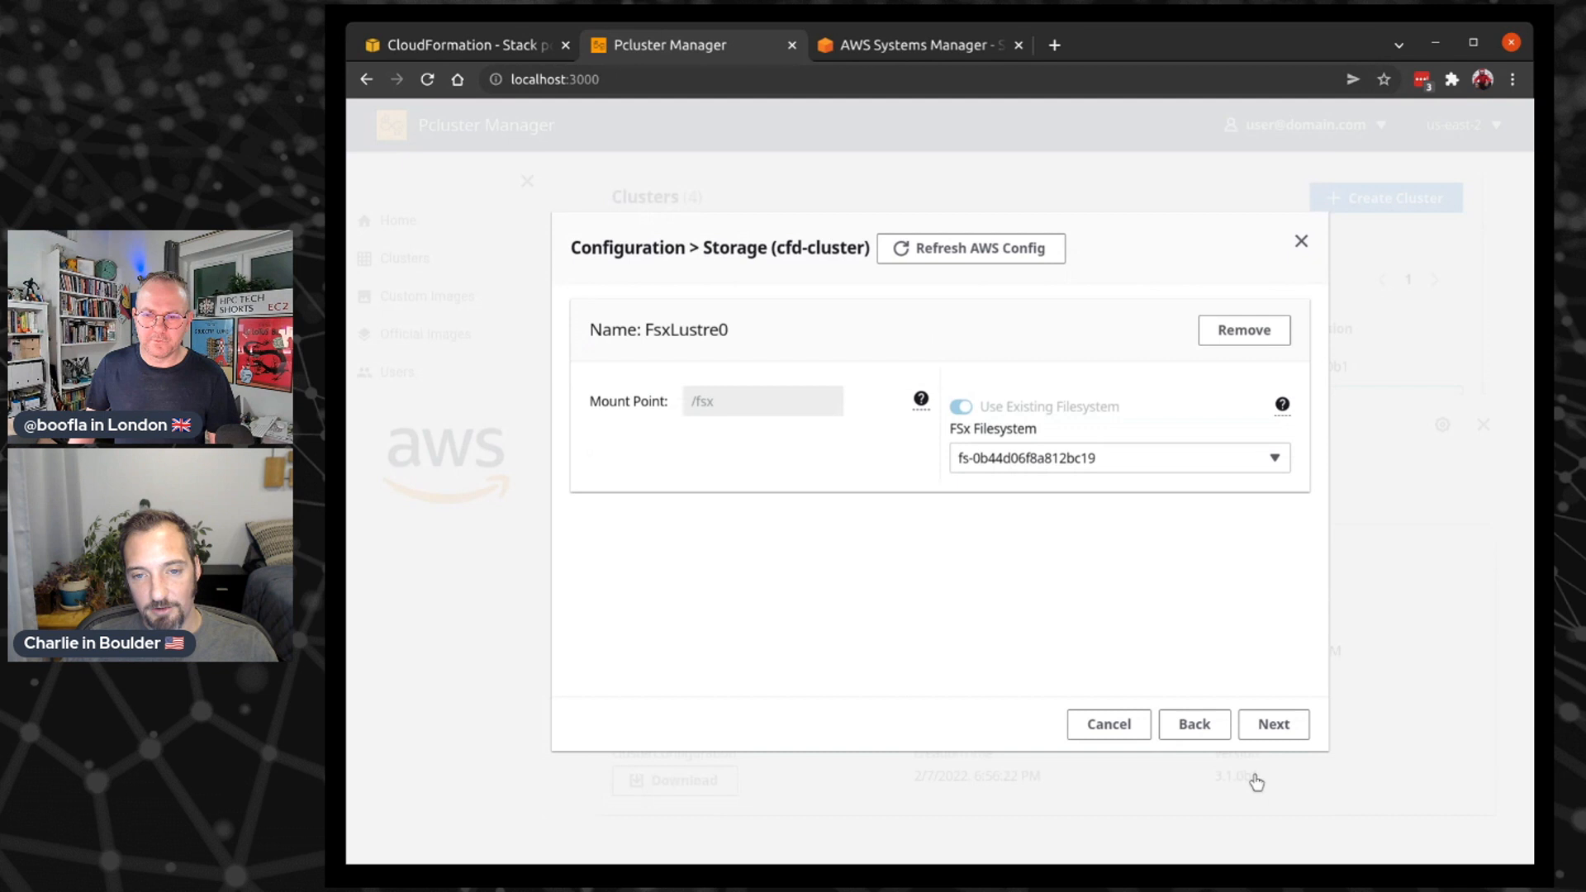
click(1256, 731)
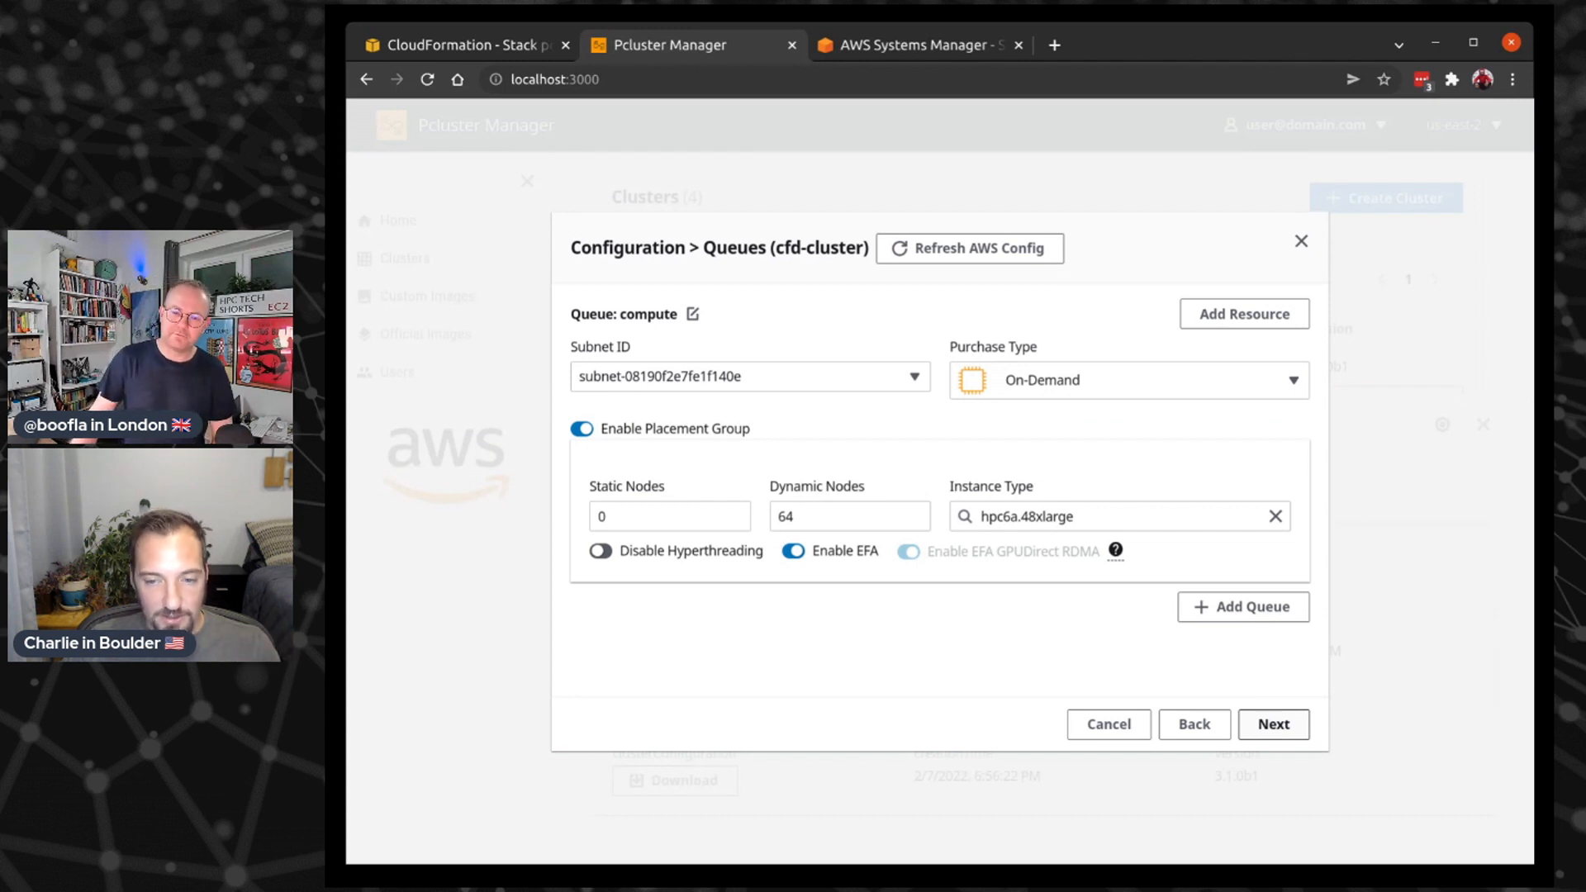
click(1255, 727)
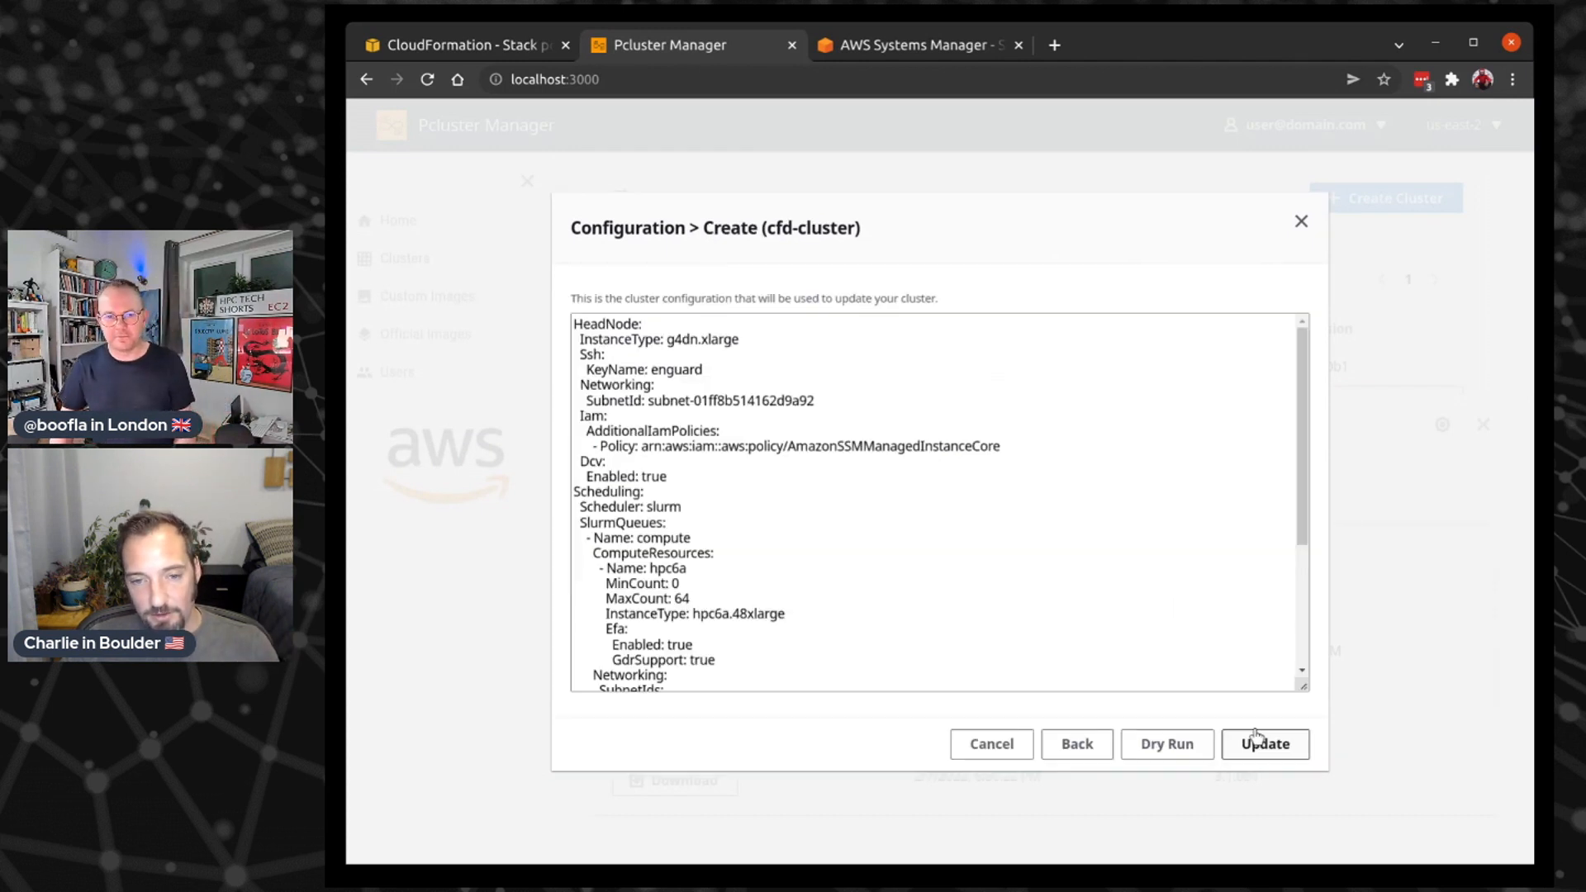